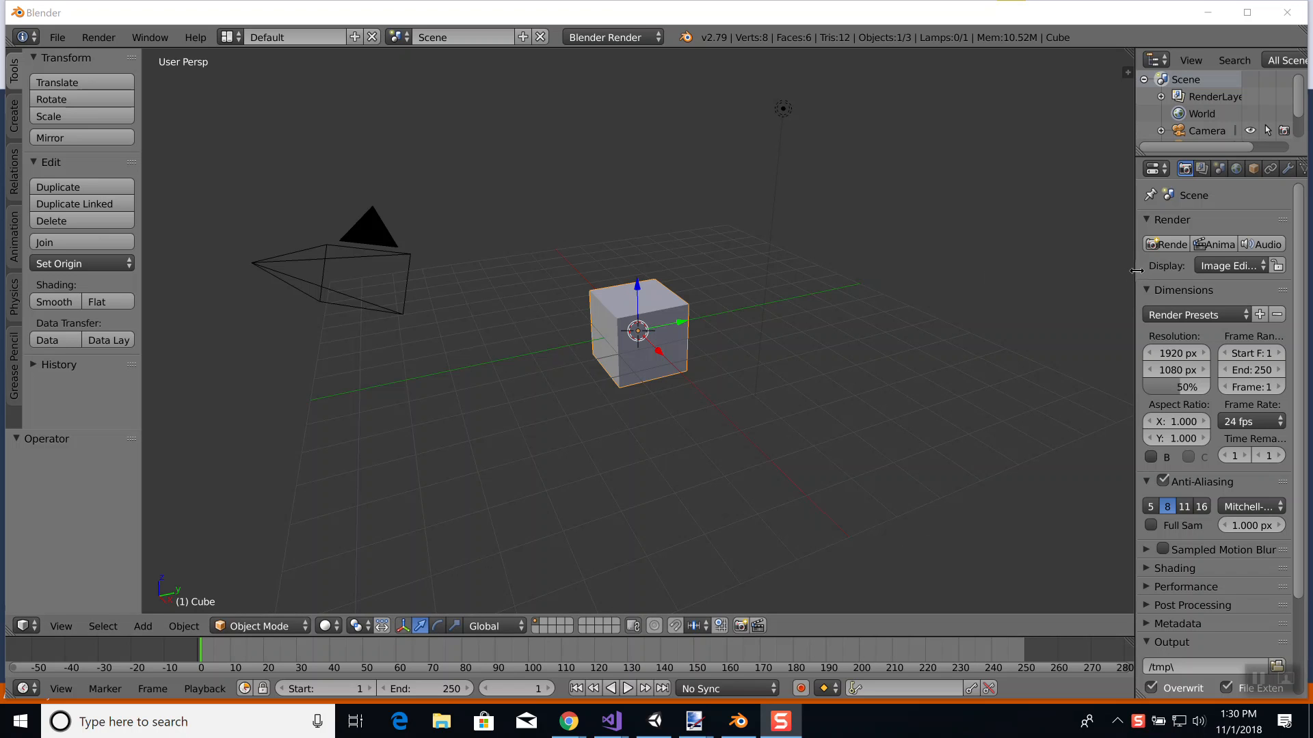
Widen the properties area, then split the 3D view into two side-by-side views and hide the first one's tool shelf.
drag(1134, 269, 1050, 267)
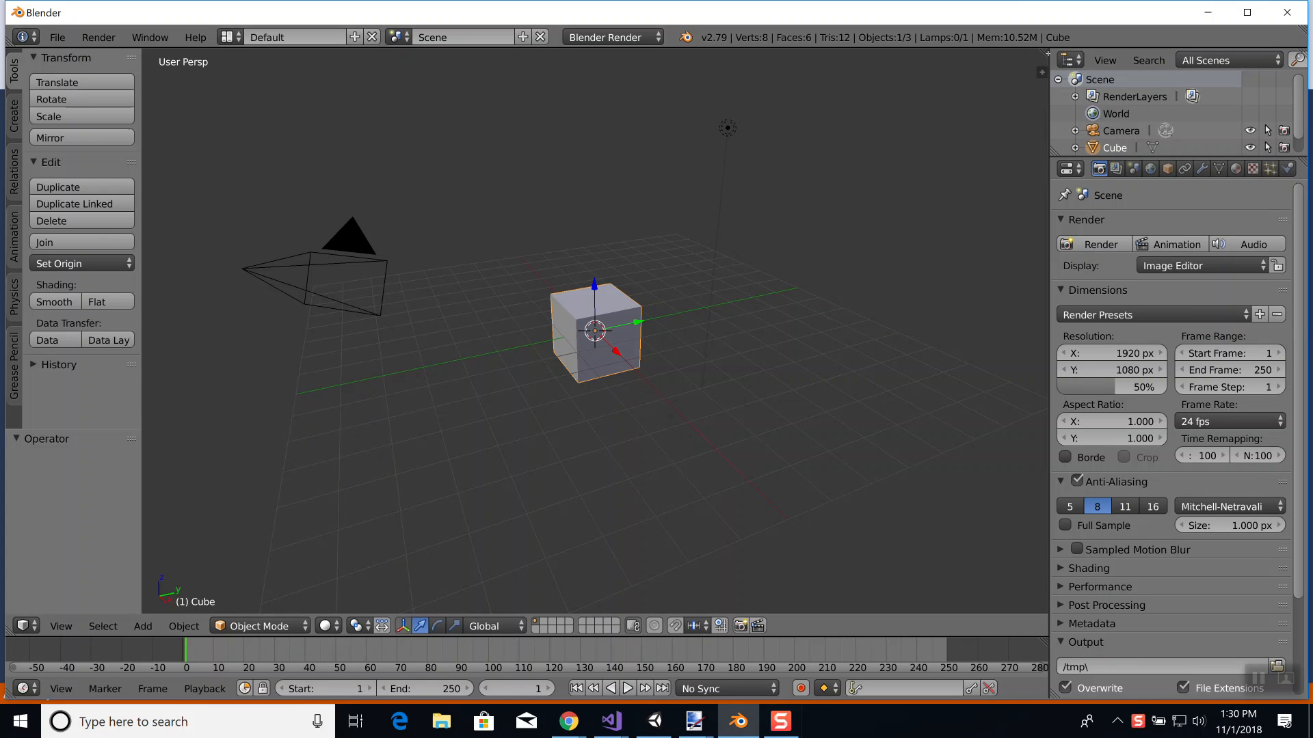
drag(1044, 55, 499, 94)
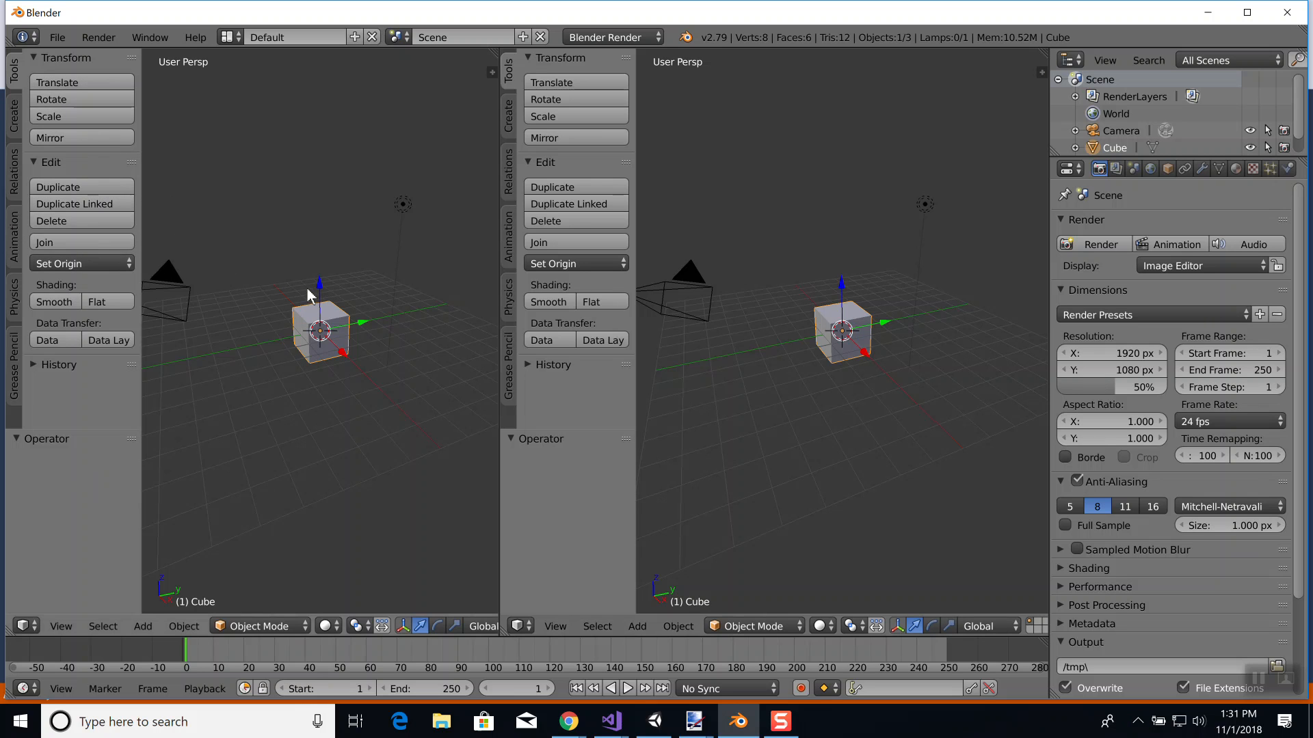
key(t)
scroll(297, 373, up, 6)
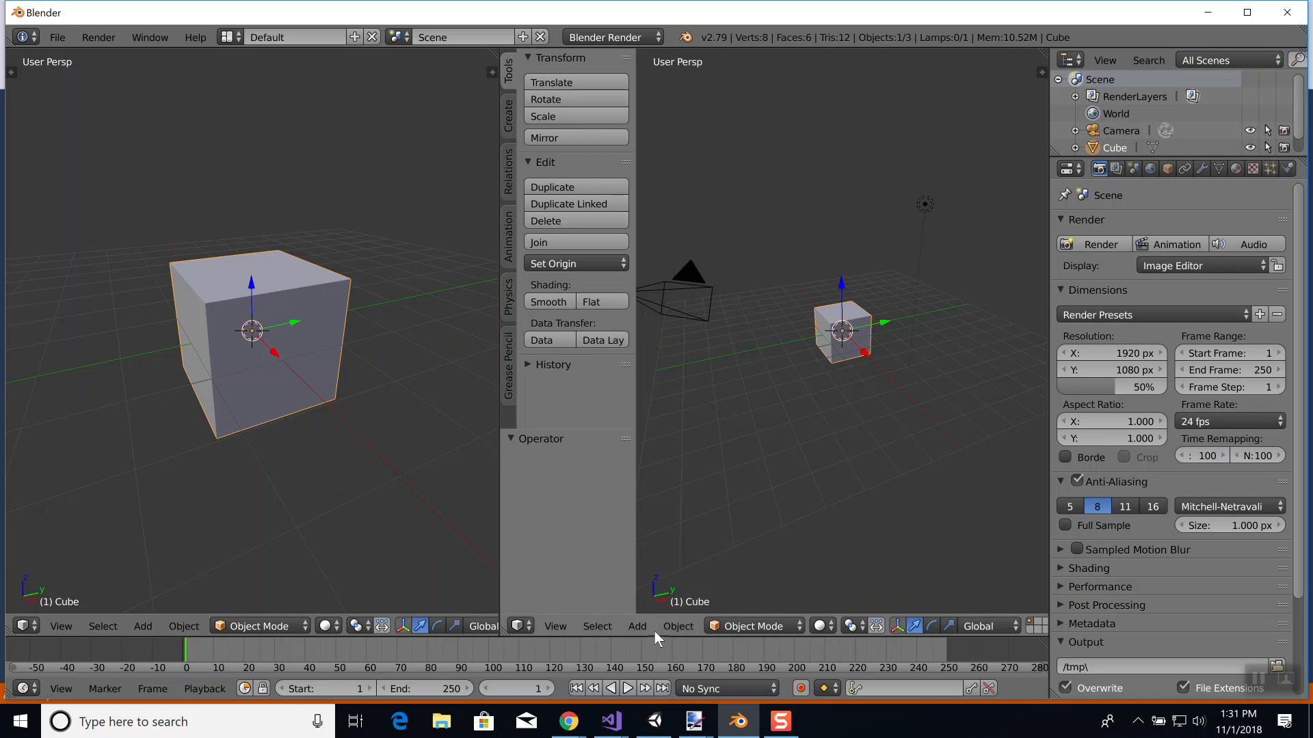
Change the second 3D view to the UV/Image Editor.
click(528, 623)
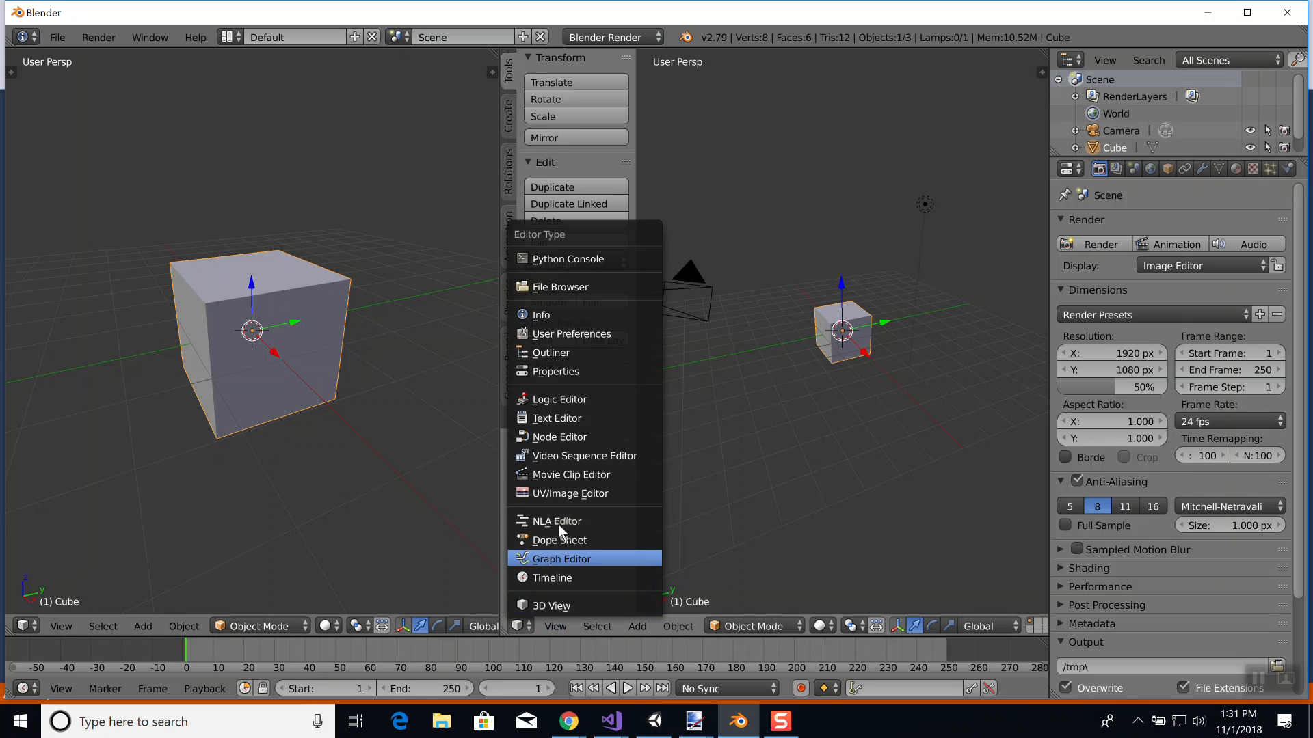
click(566, 489)
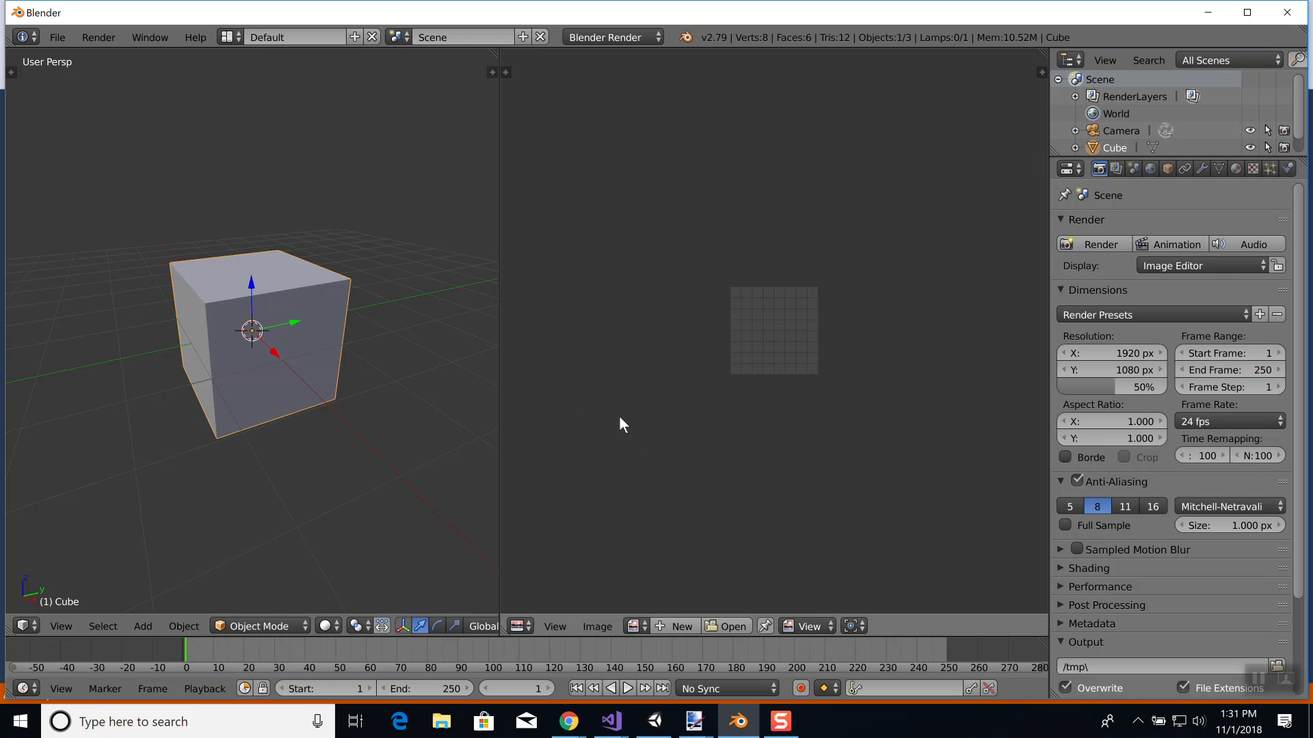
scroll(629, 396, up, 5)
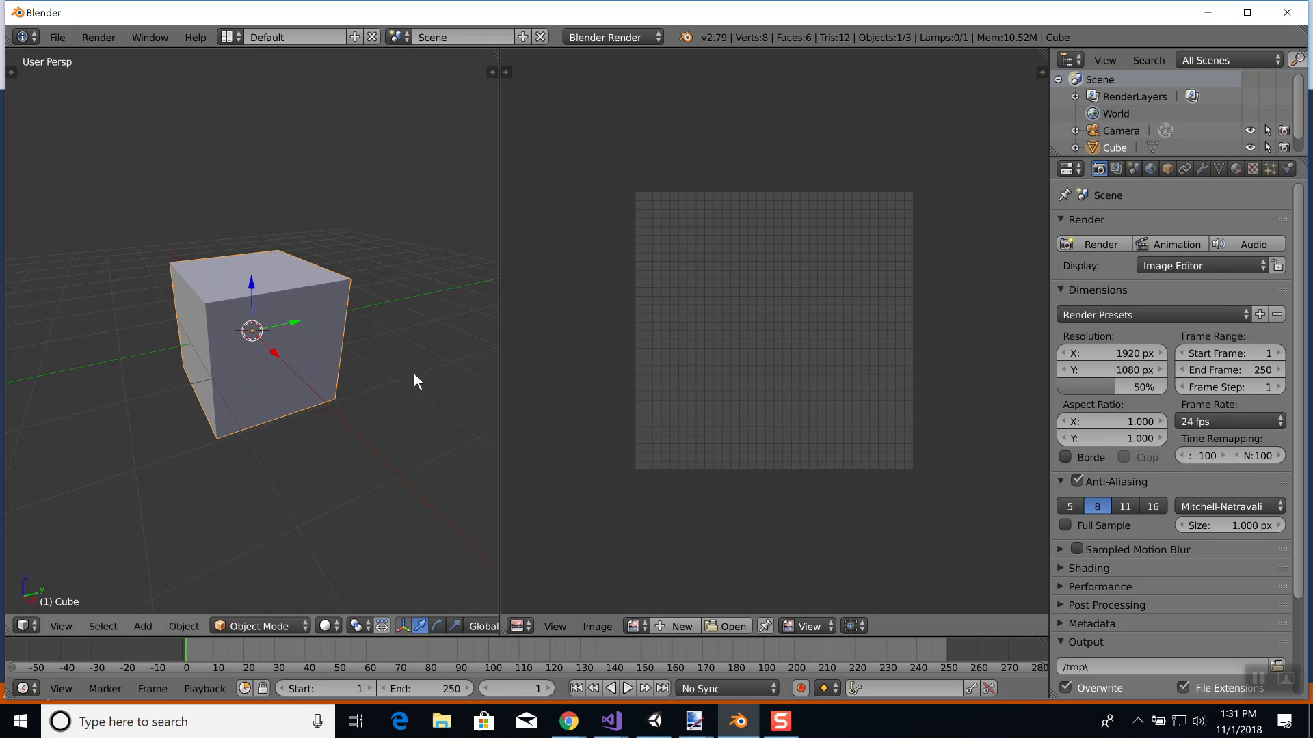
mouse_move(330, 388)
middle_down()
mouse_move(413, 327)
mouse_move(339, 317)
mouse_move(289, 365)
mouse_move(229, 384)
mouse_move(341, 386)
middle_up()
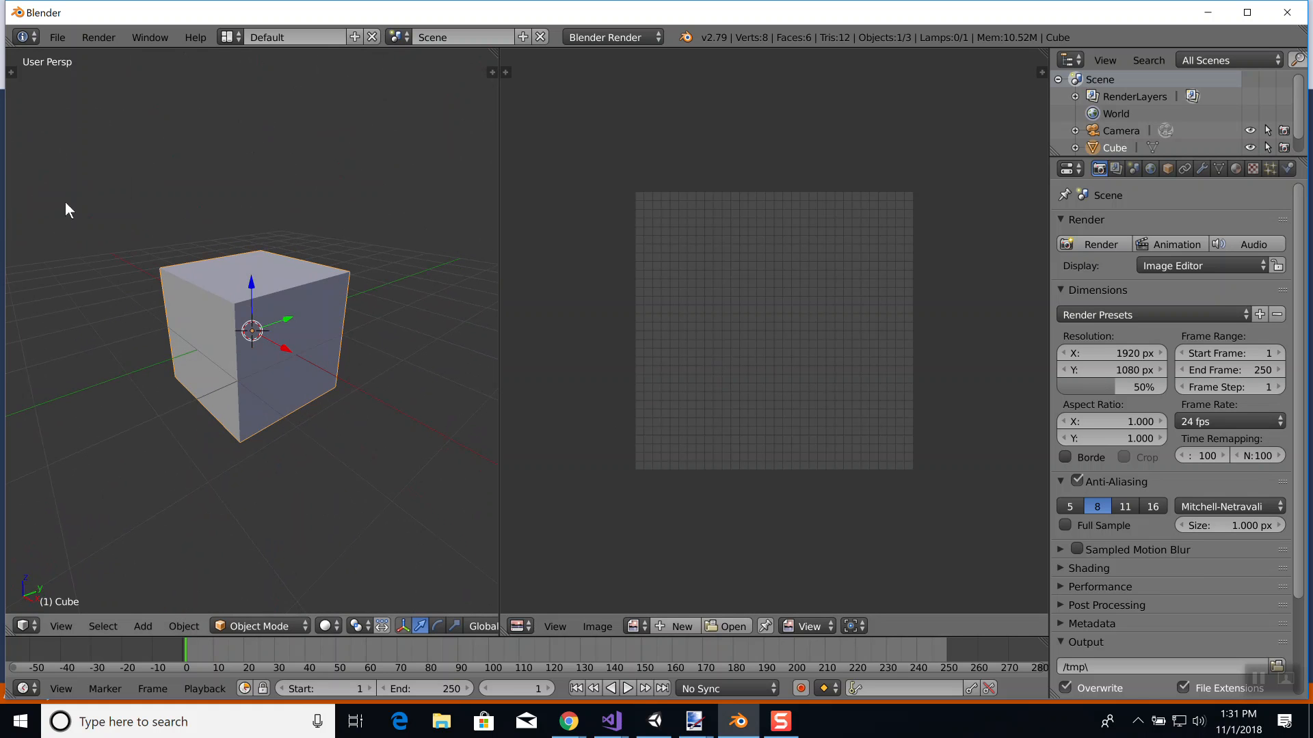
key(t)
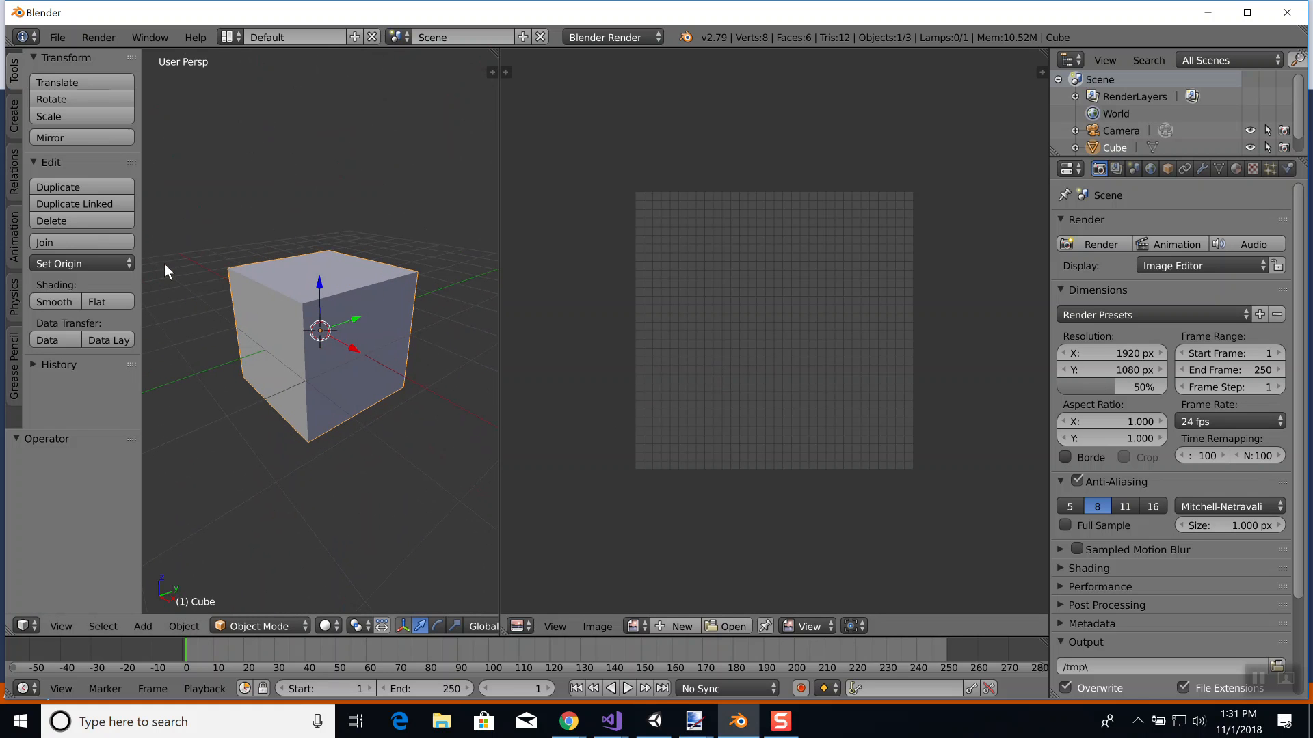
key(t)
key(t)
key(t)
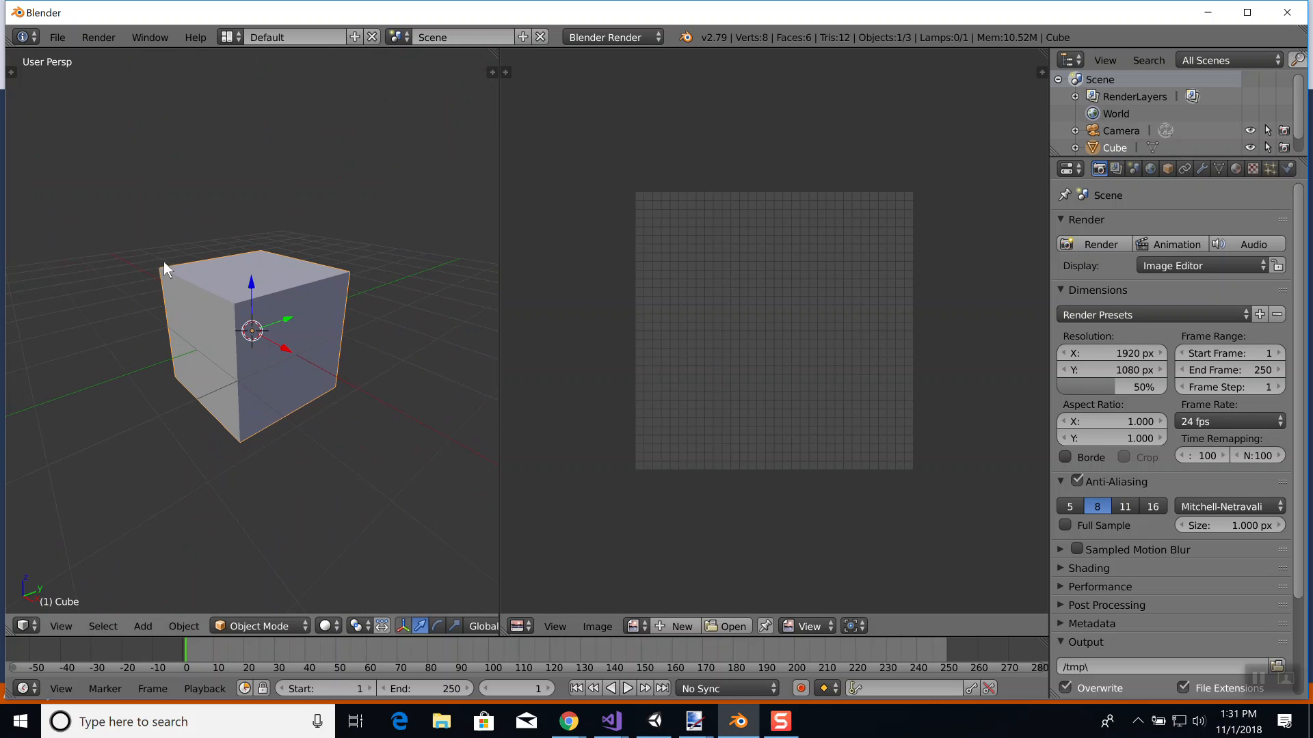
key(n)
click(250, 267)
key(n)
key(n)
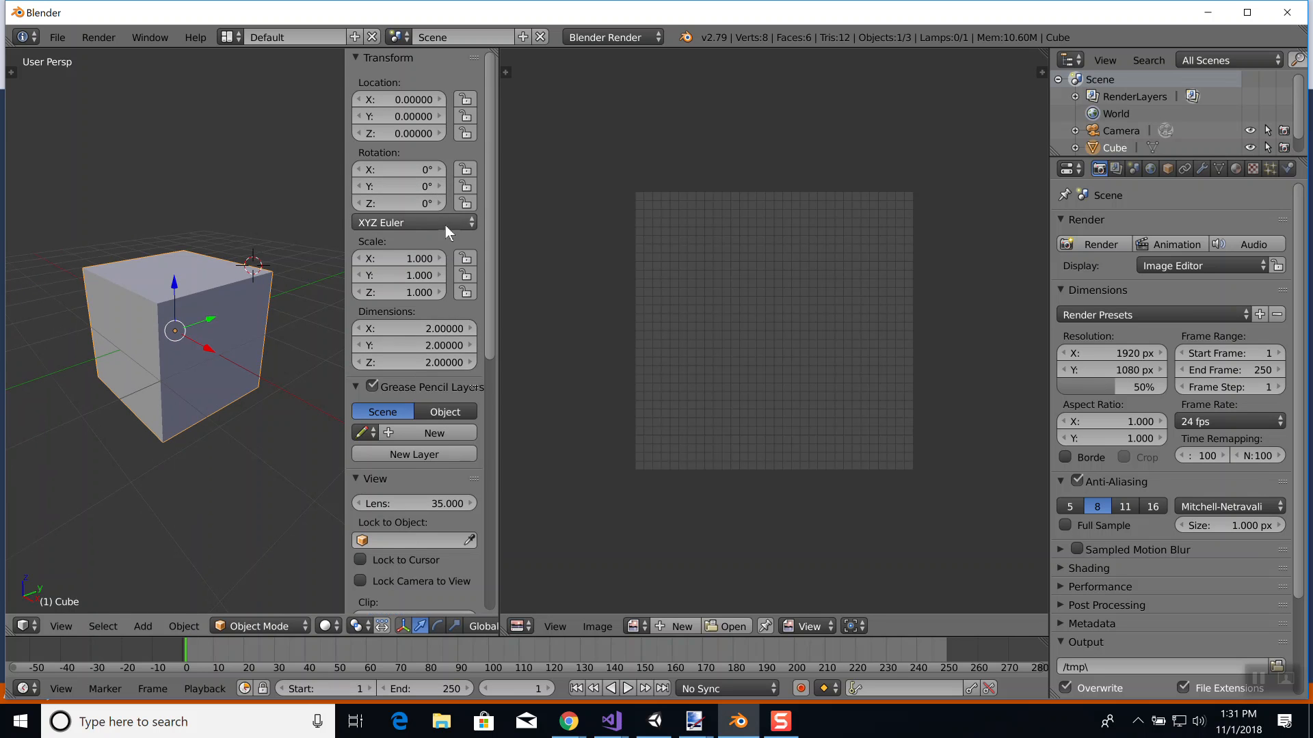
key(n)
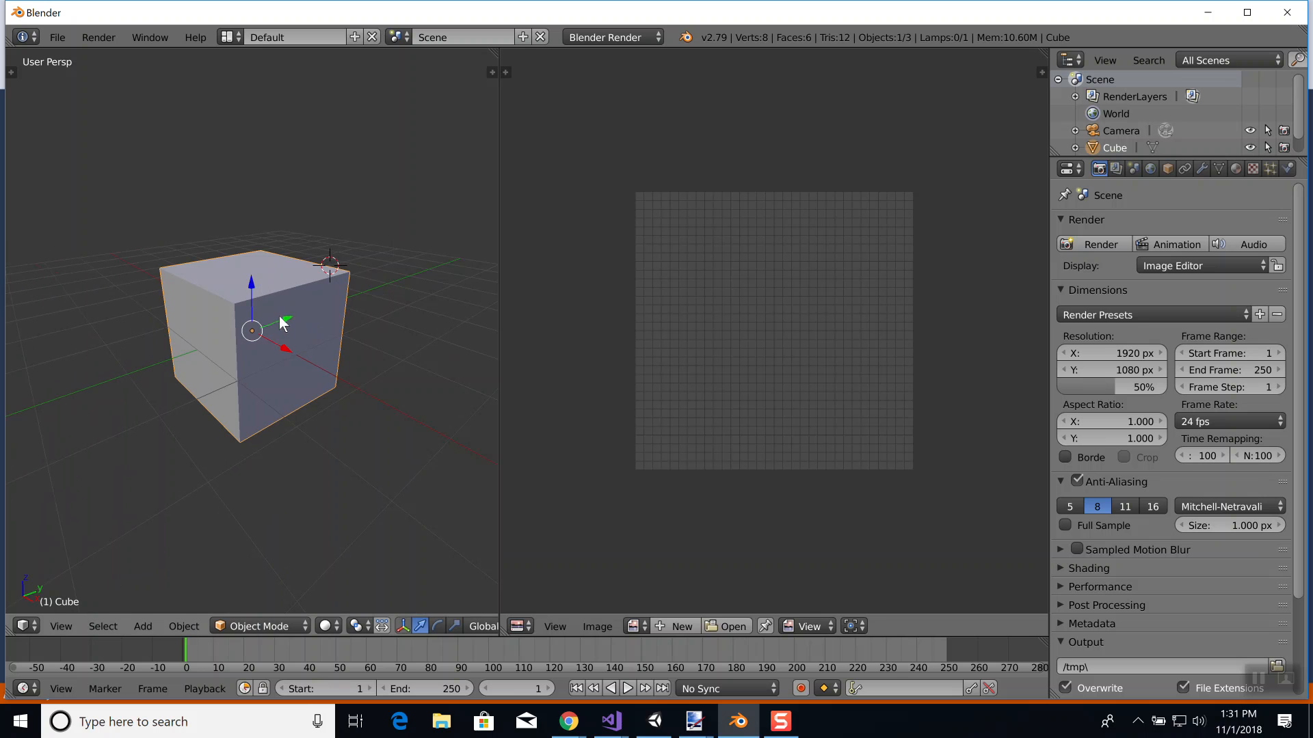
Put the cube in Edit Mode with the Shading / UVs tools shown and widen the 3D view.
key(t)
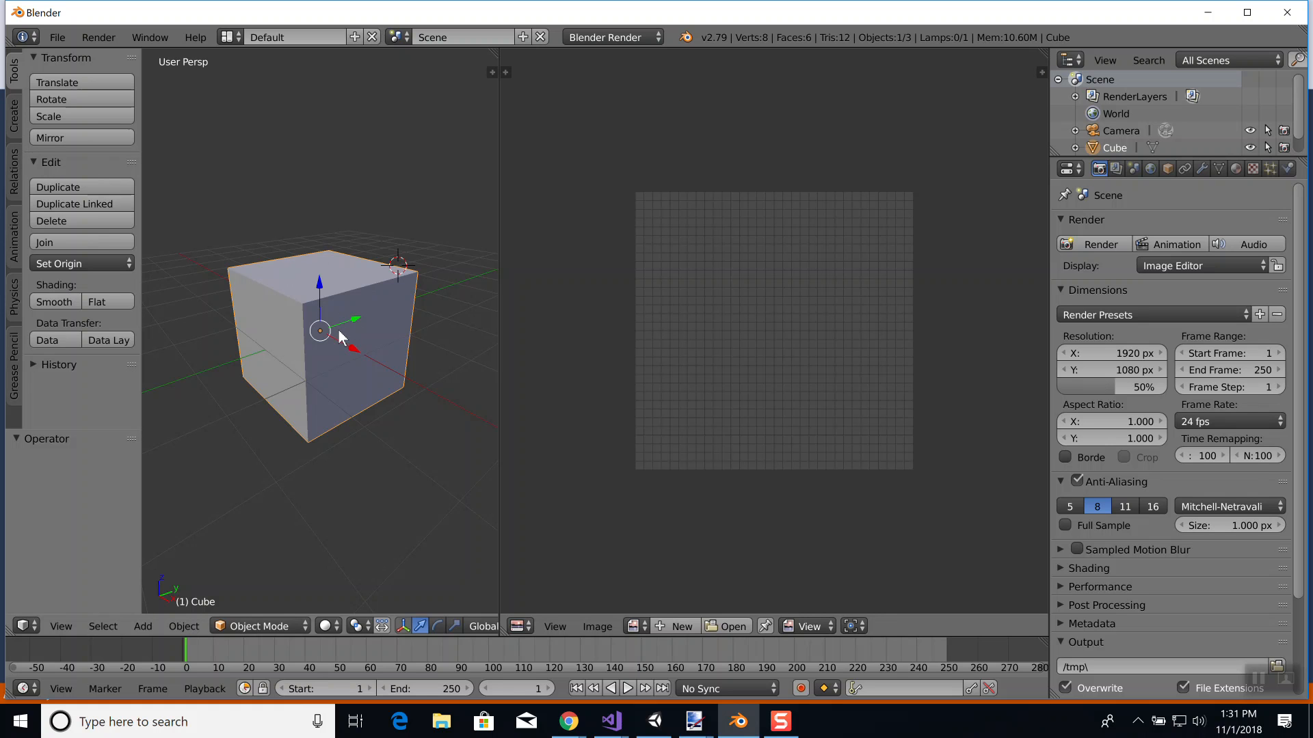
key(Tab)
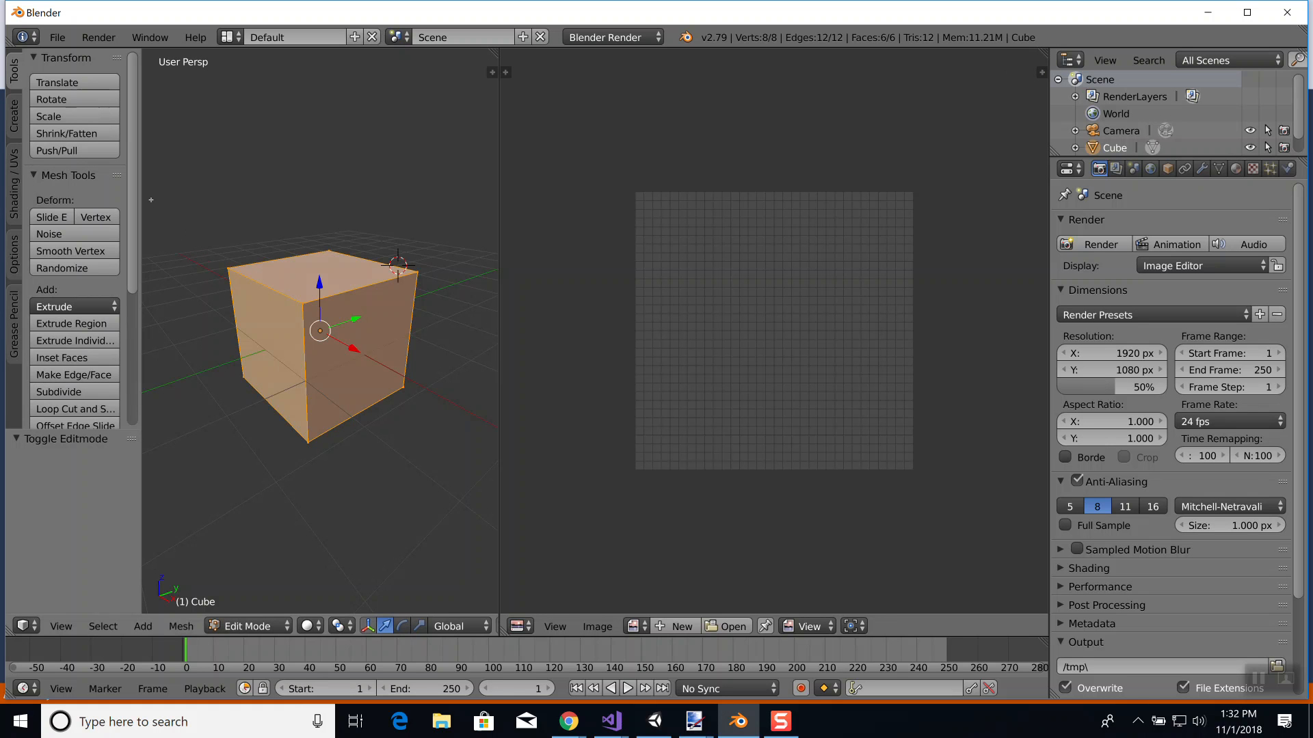
click(15, 174)
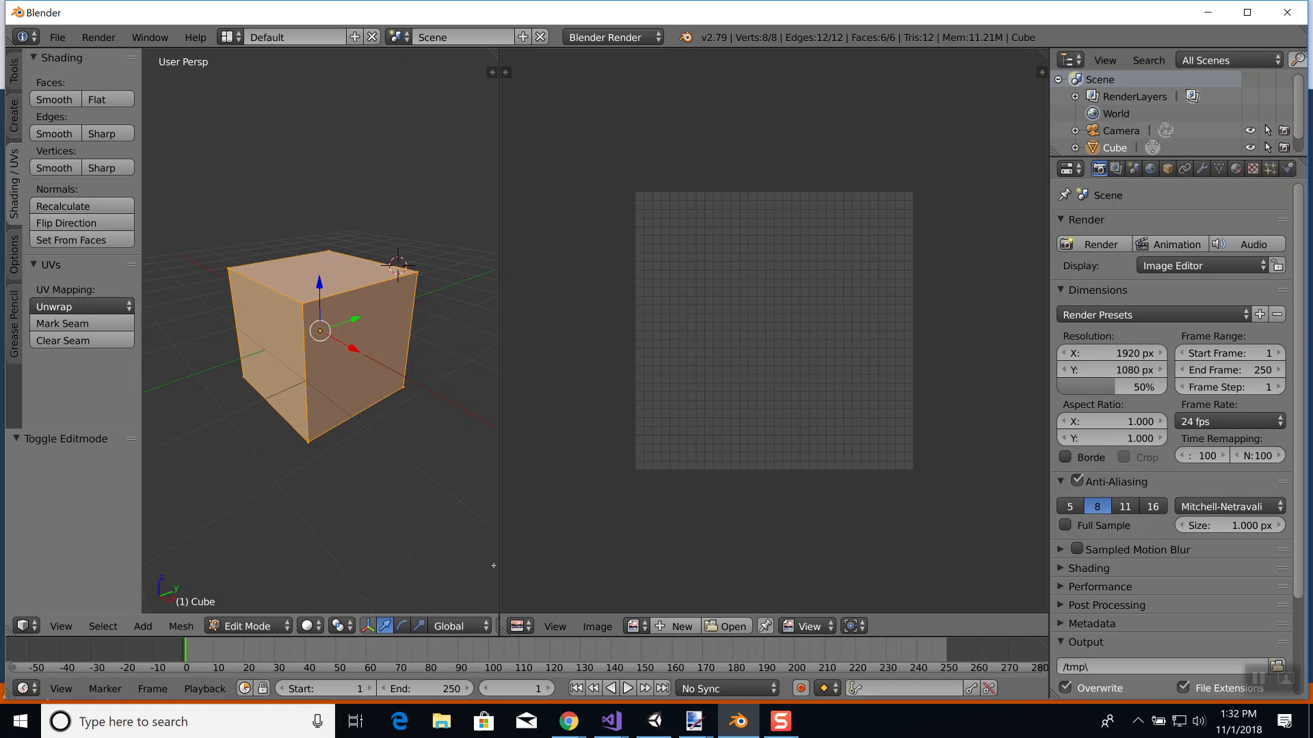
drag(501, 545, 672, 559)
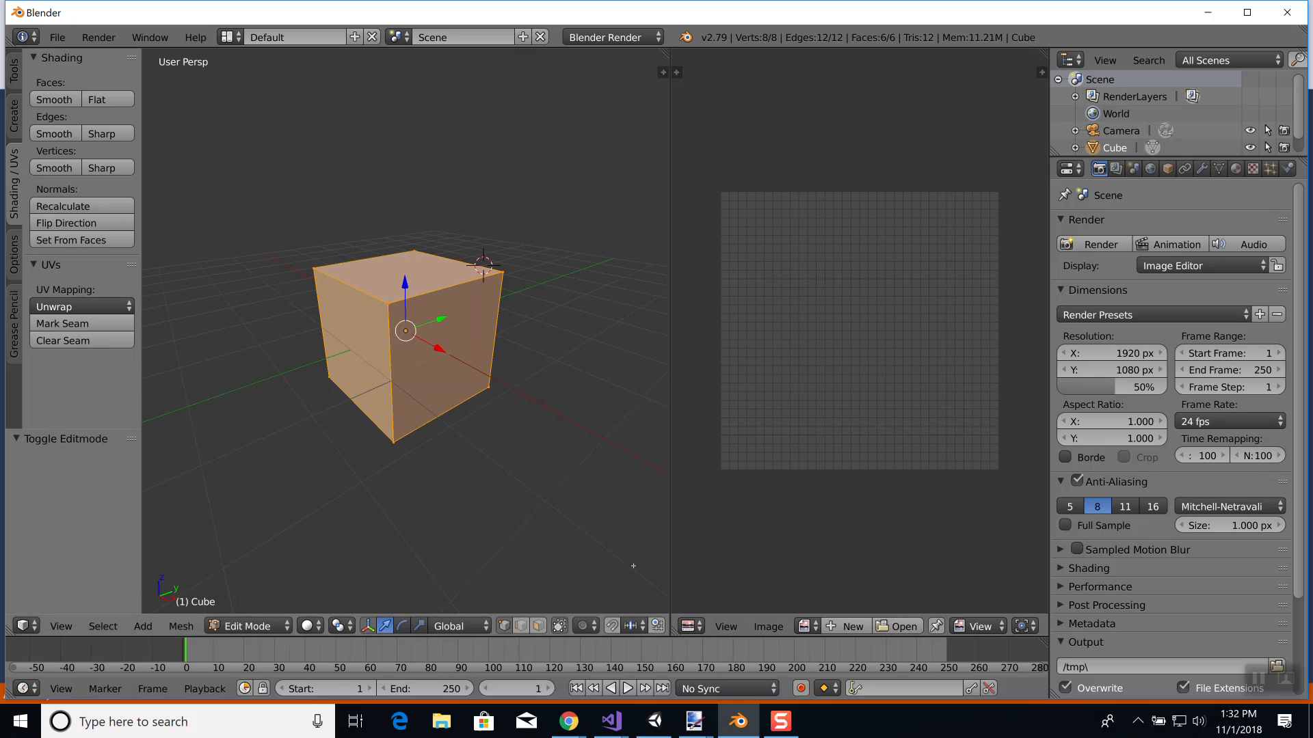
In edge select mode, mark the two vertical edges and the bottom edge of one side face as seams.
click(518, 626)
mouse_move(465, 450)
middle_down()
mouse_move(428, 443)
mouse_move(455, 443)
middle_up()
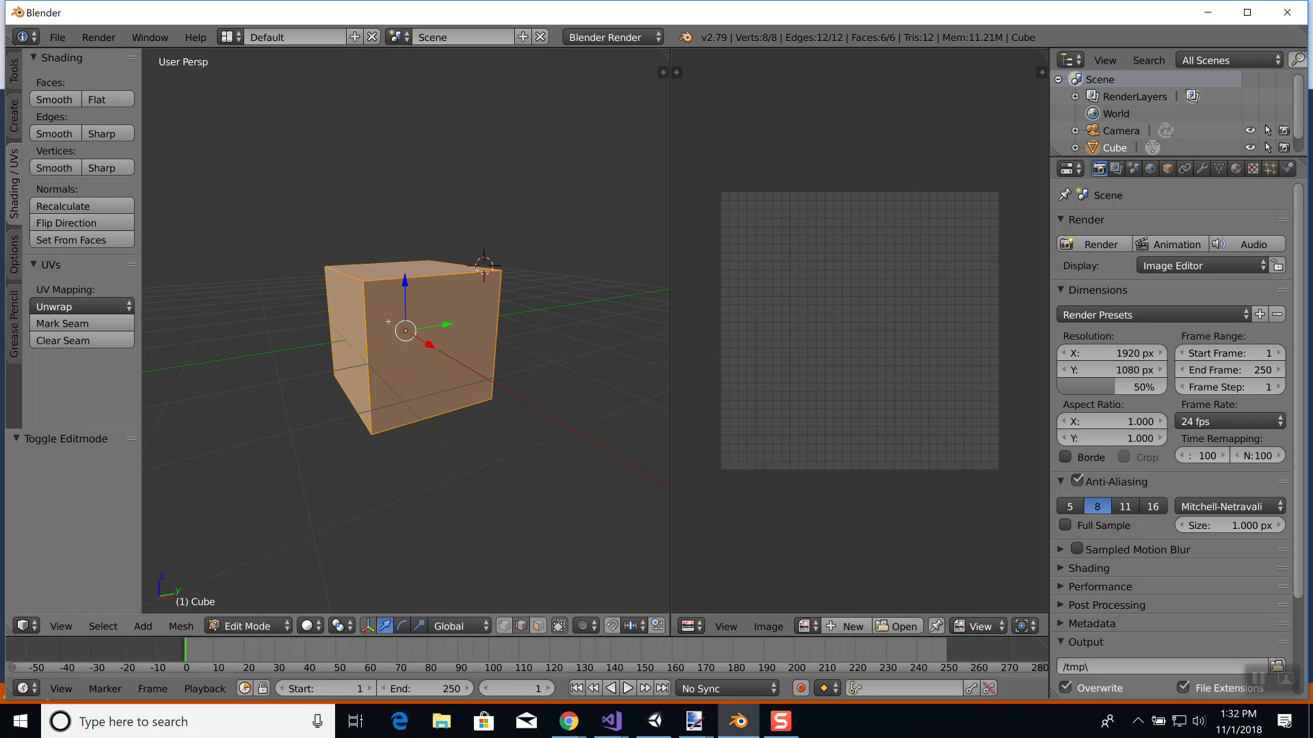
click(364, 321)
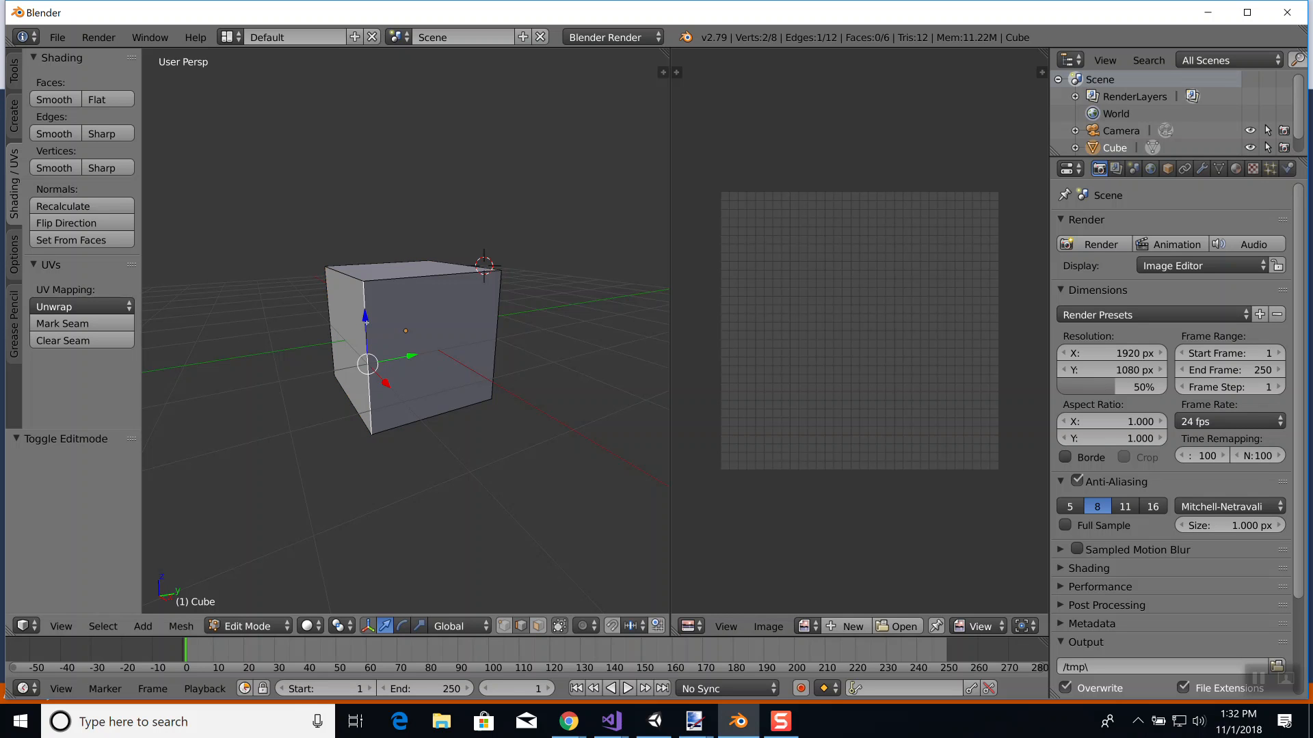
shift+right_click(494, 327)
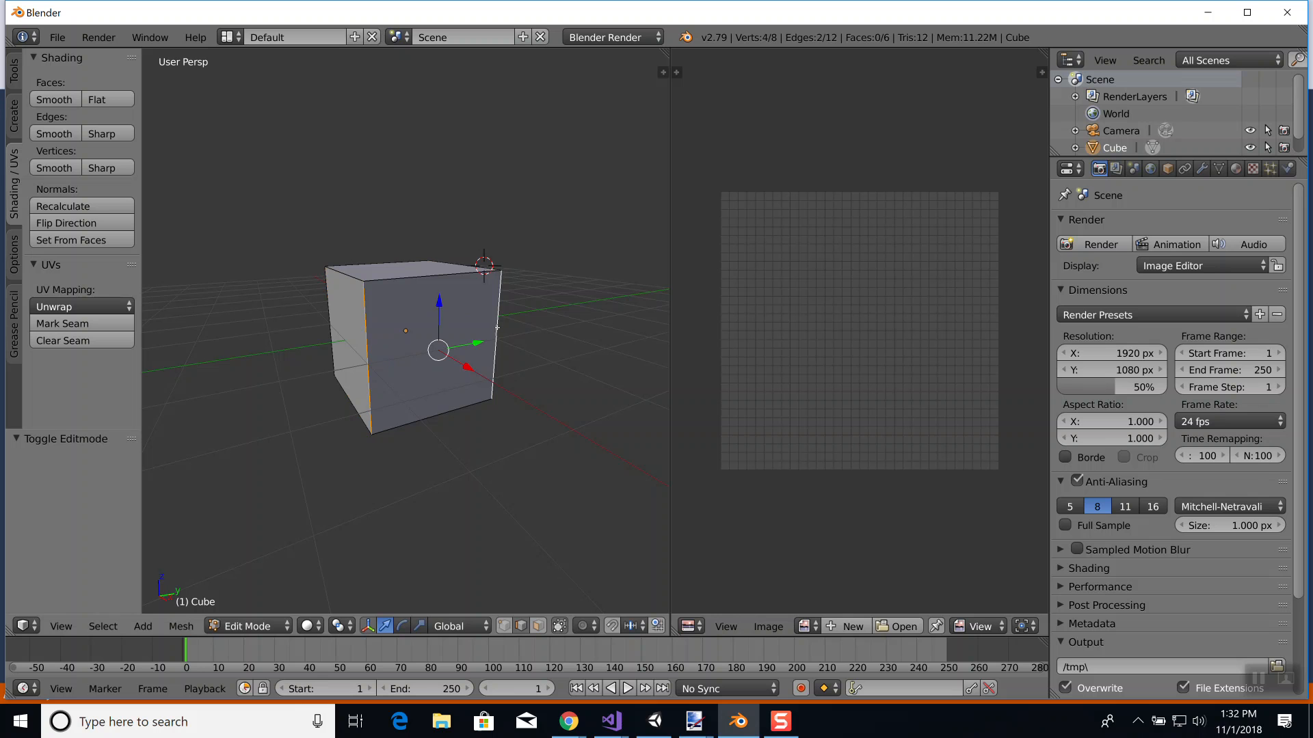
shift+right_click(445, 414)
click(63, 322)
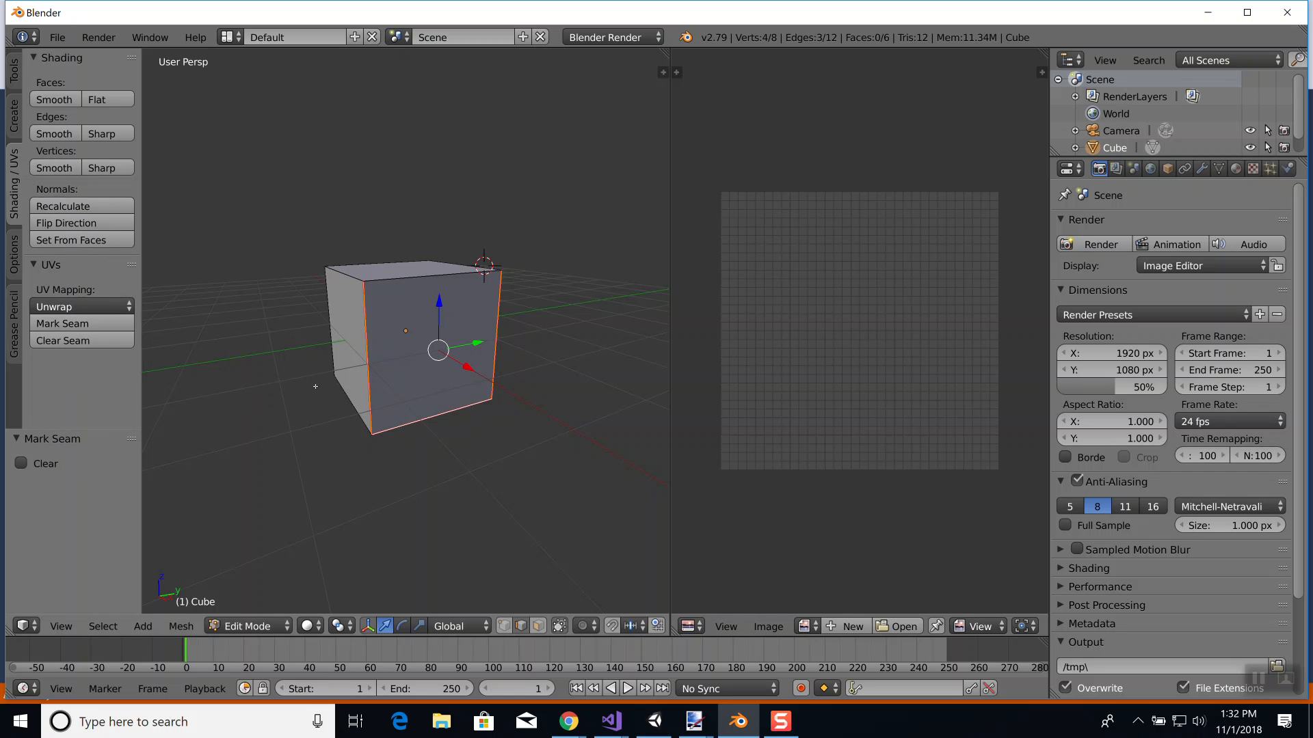
Mark the two vertical edges and the bottom edge of the cube's opposite side face as seams.
middle_drag(305, 406, 457, 391)
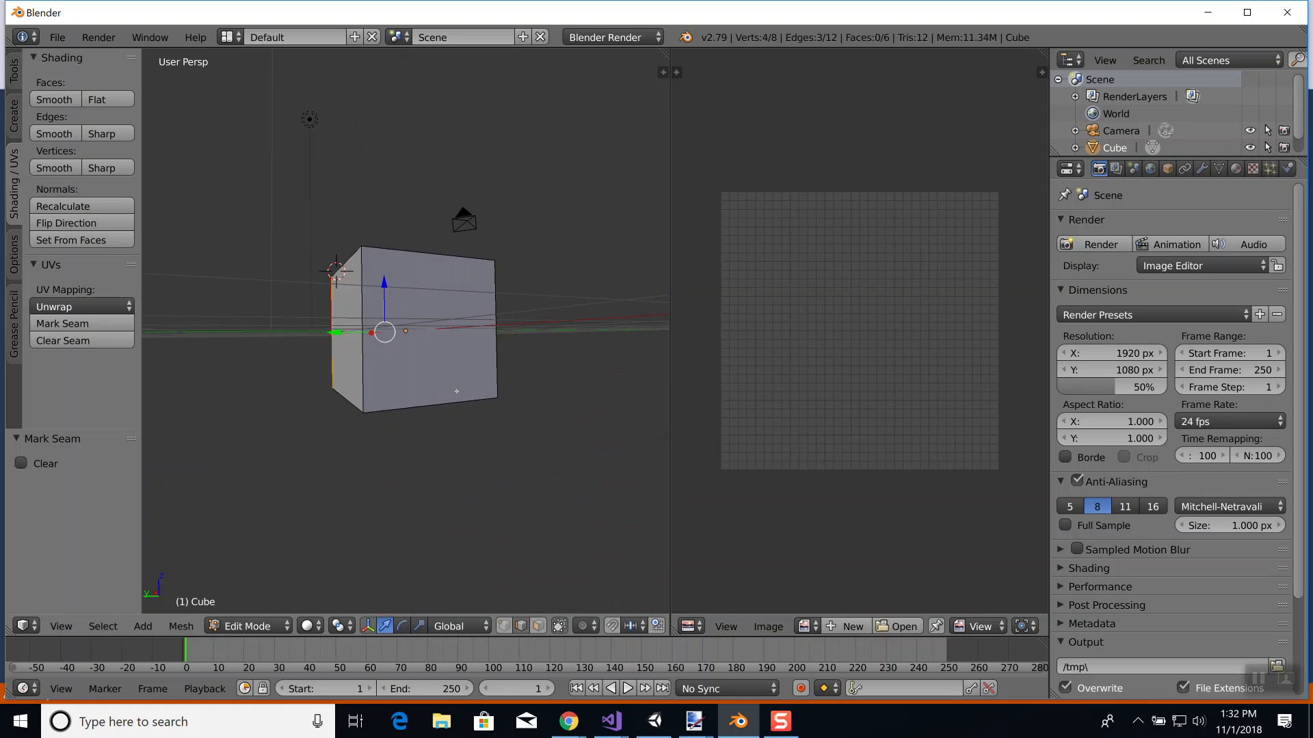
shift+right_click(363, 293)
shift+right_click(497, 313)
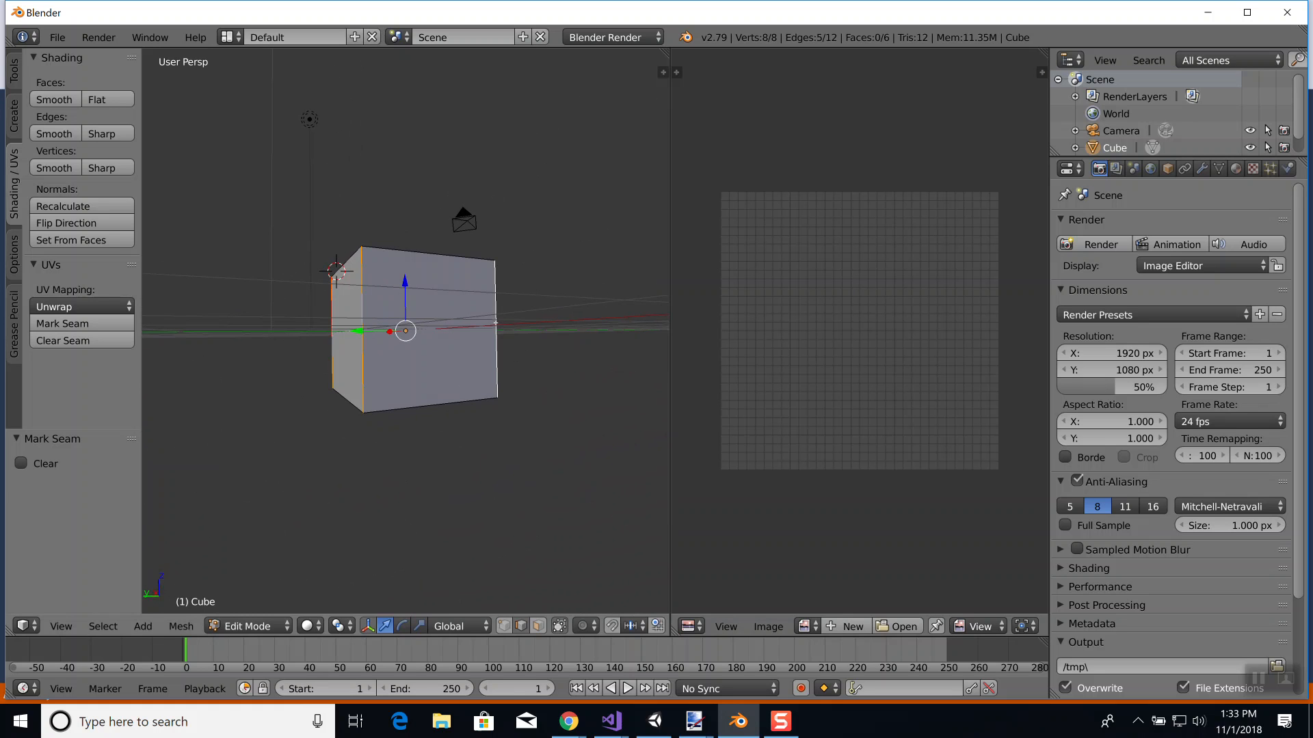
shift+right_click(453, 404)
click(68, 324)
Mark one bottom edge that connects the two seamed faces as a seam, leaving the other connecting bottom edge unmarked.
middle_drag(233, 451, 476, 409)
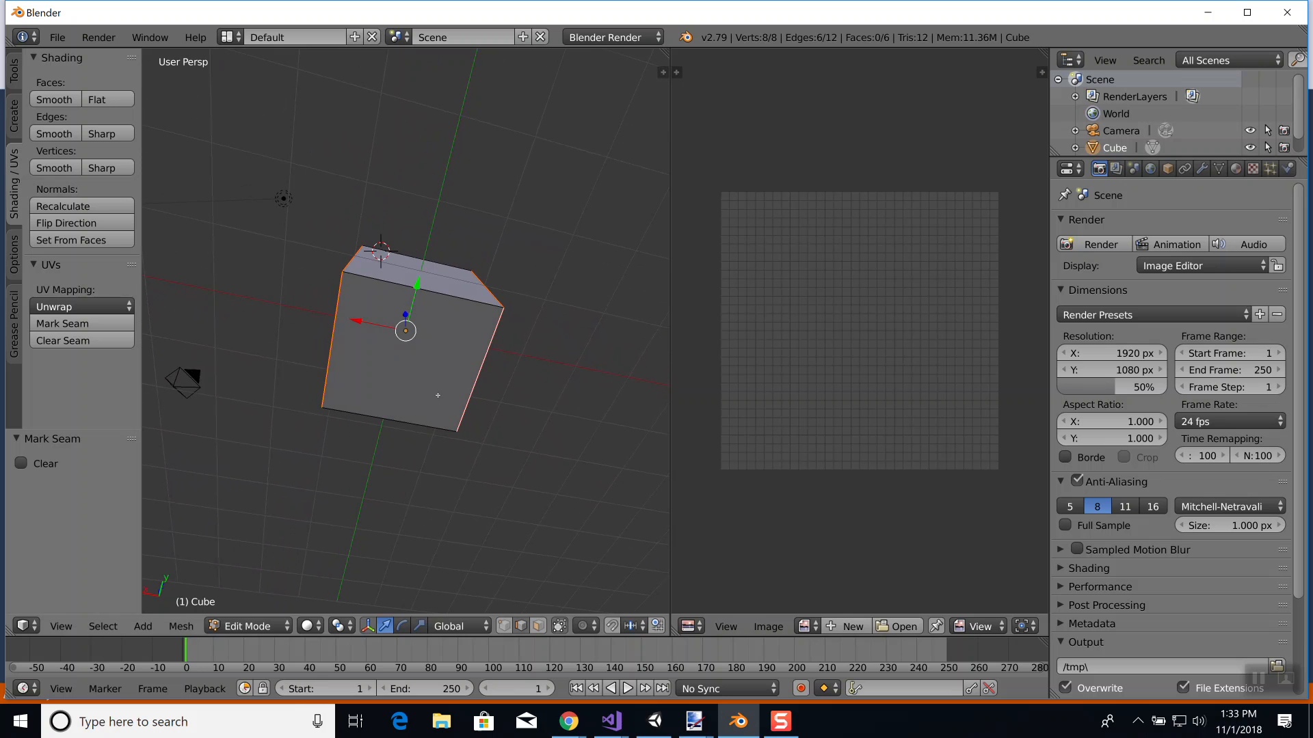
shift+right_click(461, 297)
click(79, 321)
middle_drag(438, 417, 451, 409)
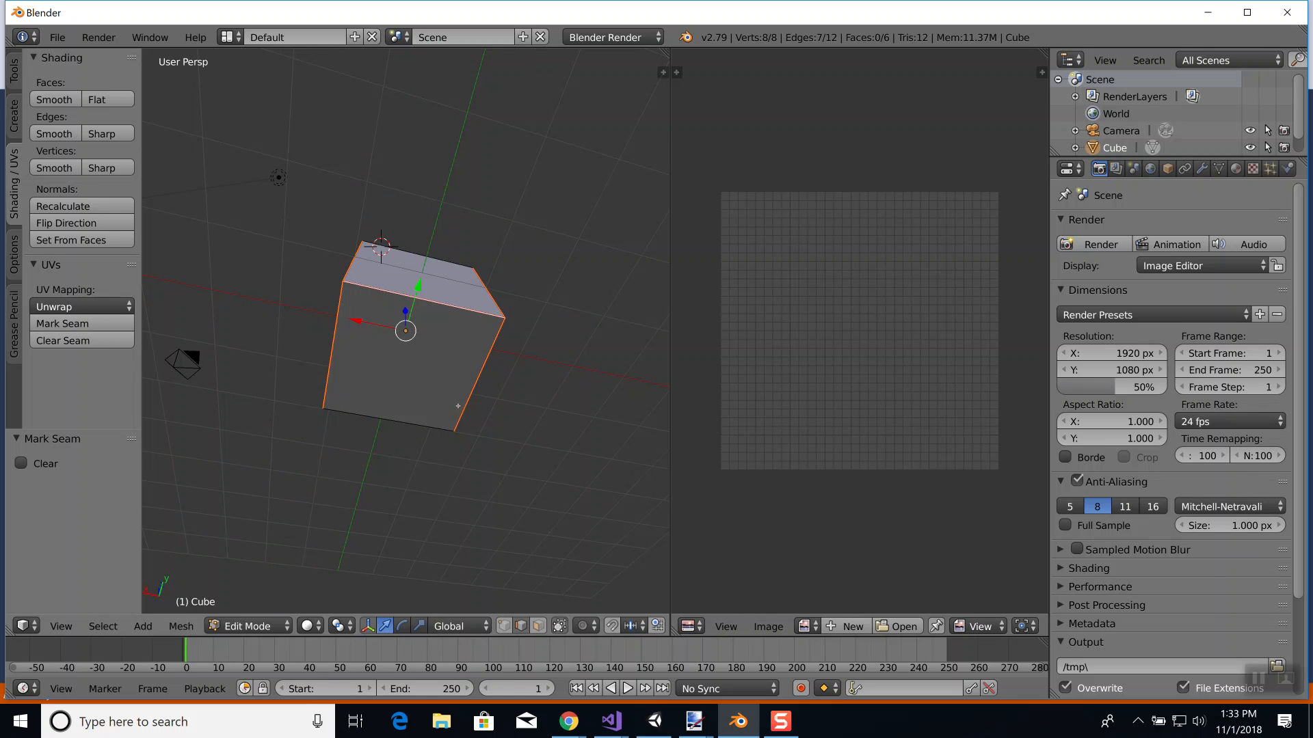
Deselect everything and examine the marked seams from all sides of the cube.
key(a)
middle_drag(551, 383, 486, 440)
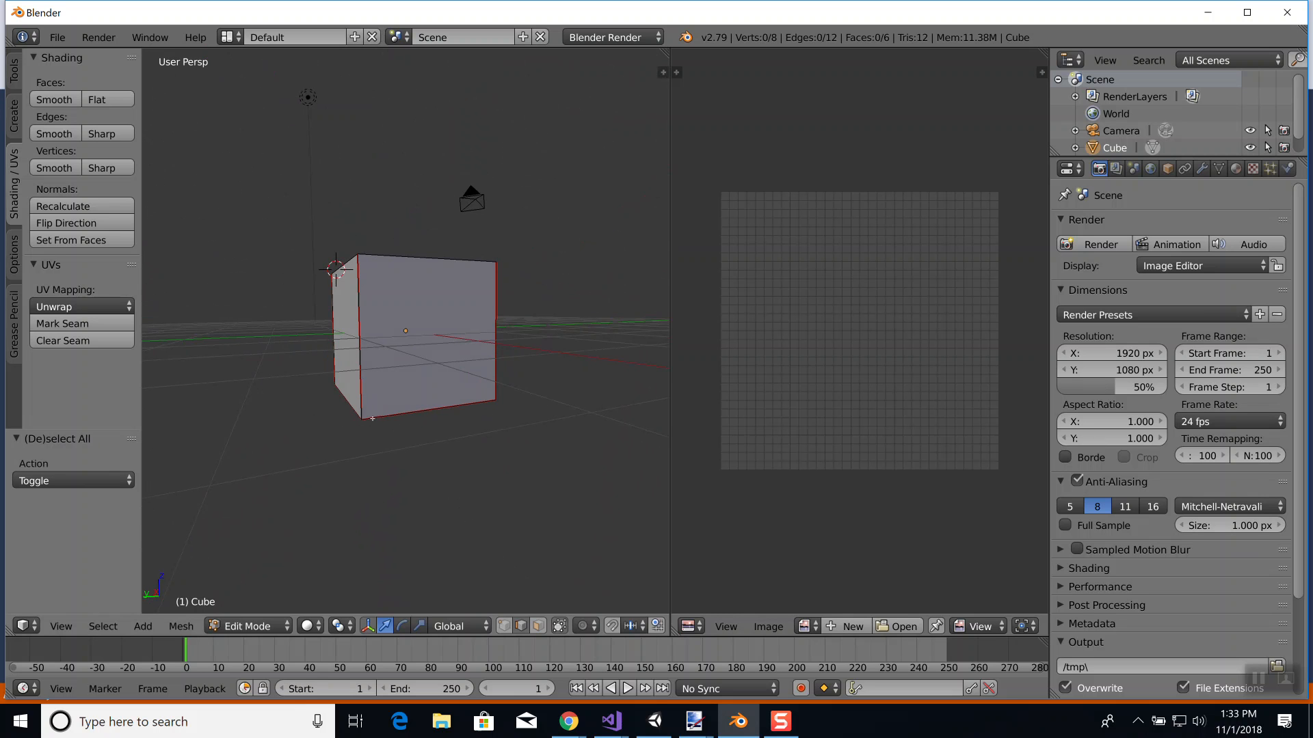
middle_drag(411, 424, 491, 320)
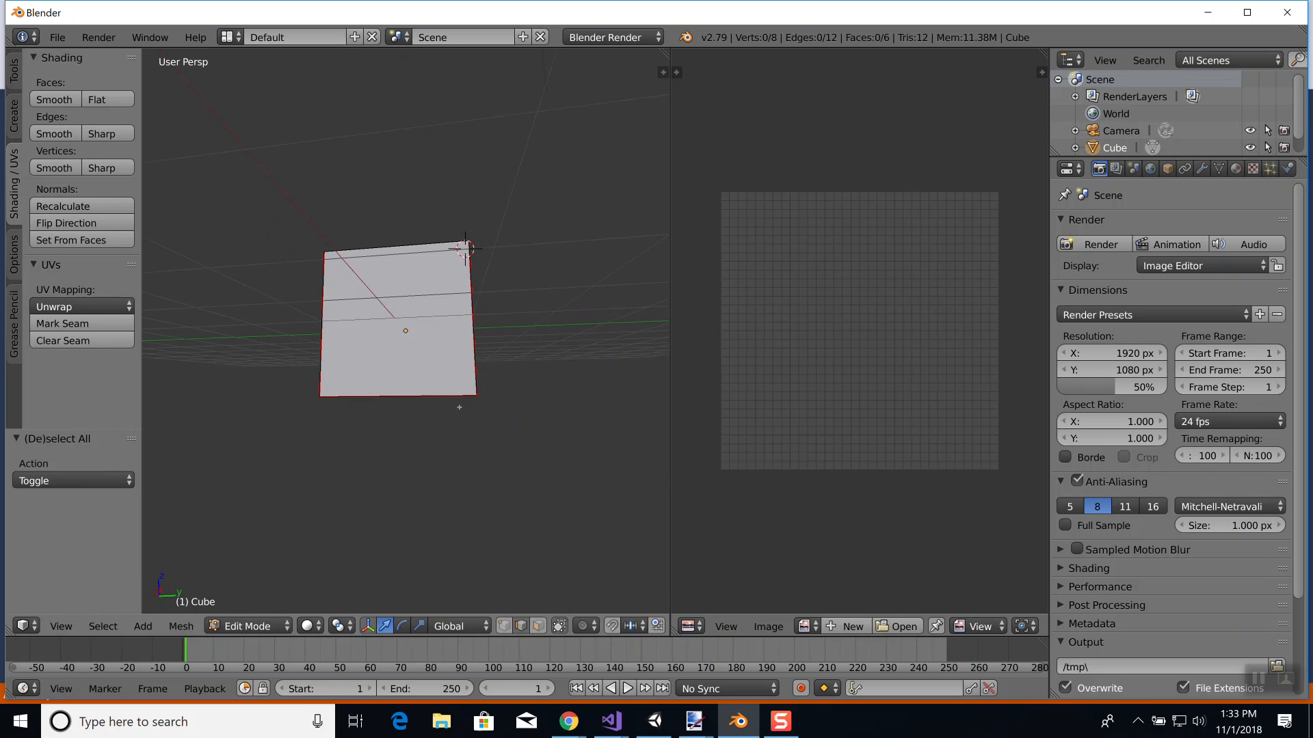
middle_drag(566, 425, 488, 393)
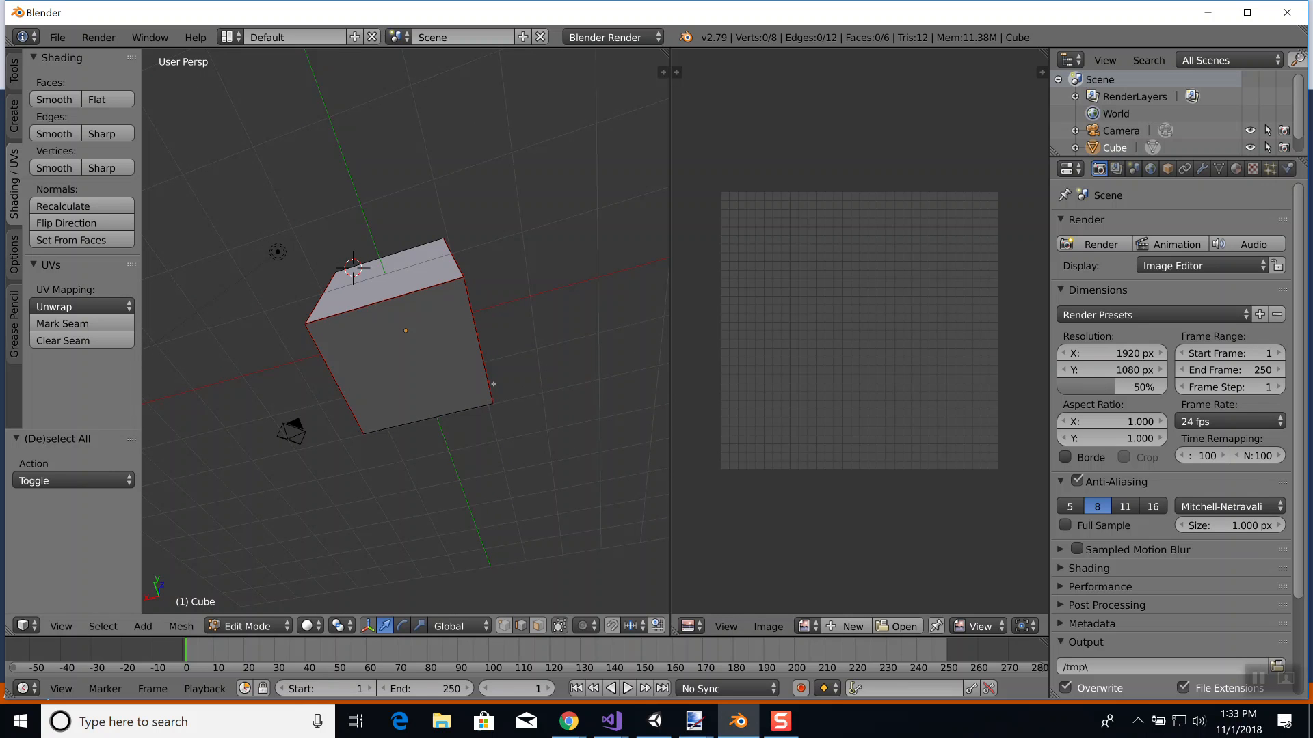
middle_drag(504, 378, 584, 387)
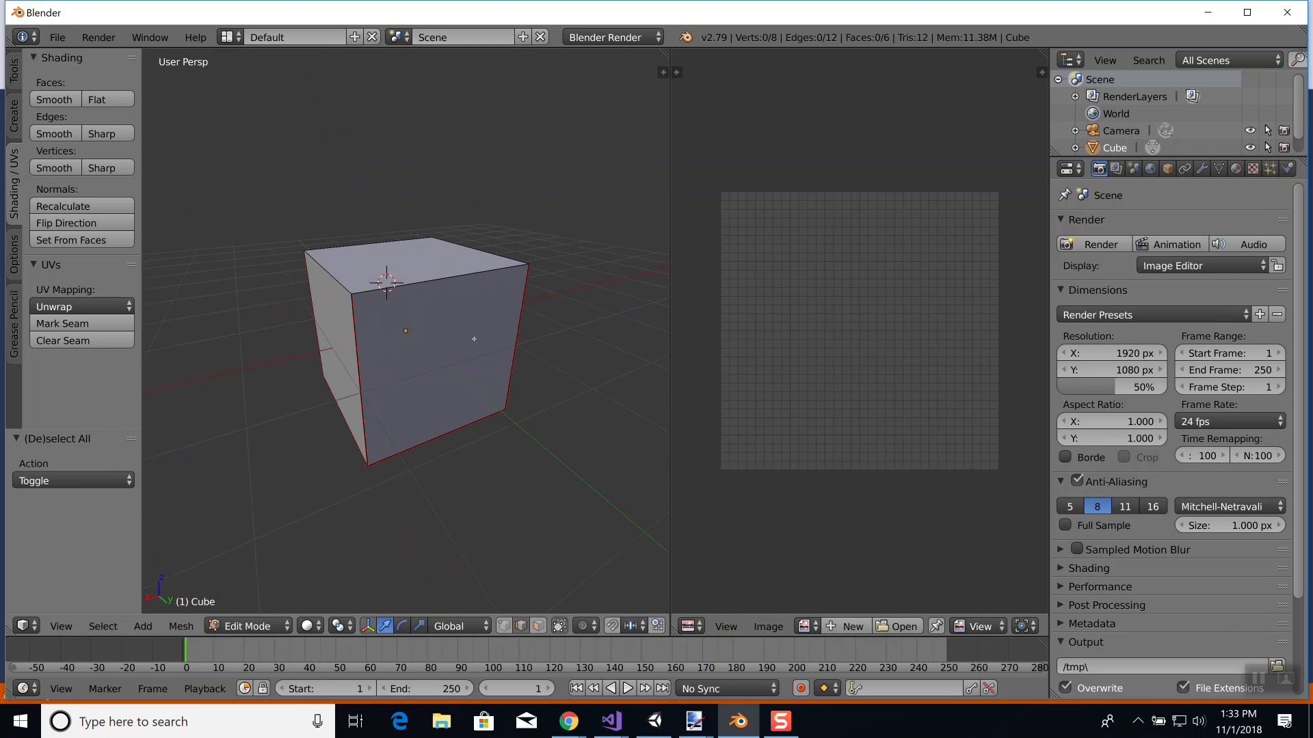
Select the whole cube and unwrap it along the marked seams.
key(u)
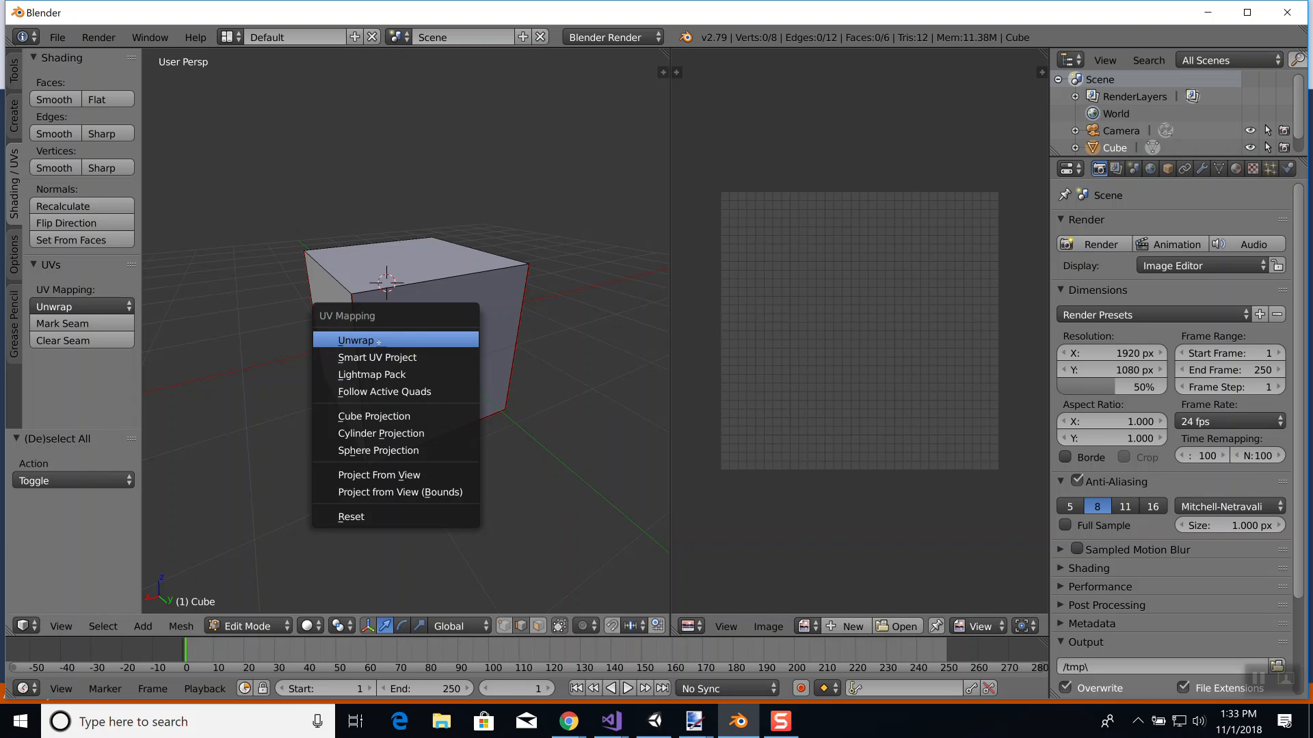
click(379, 342)
key(a)
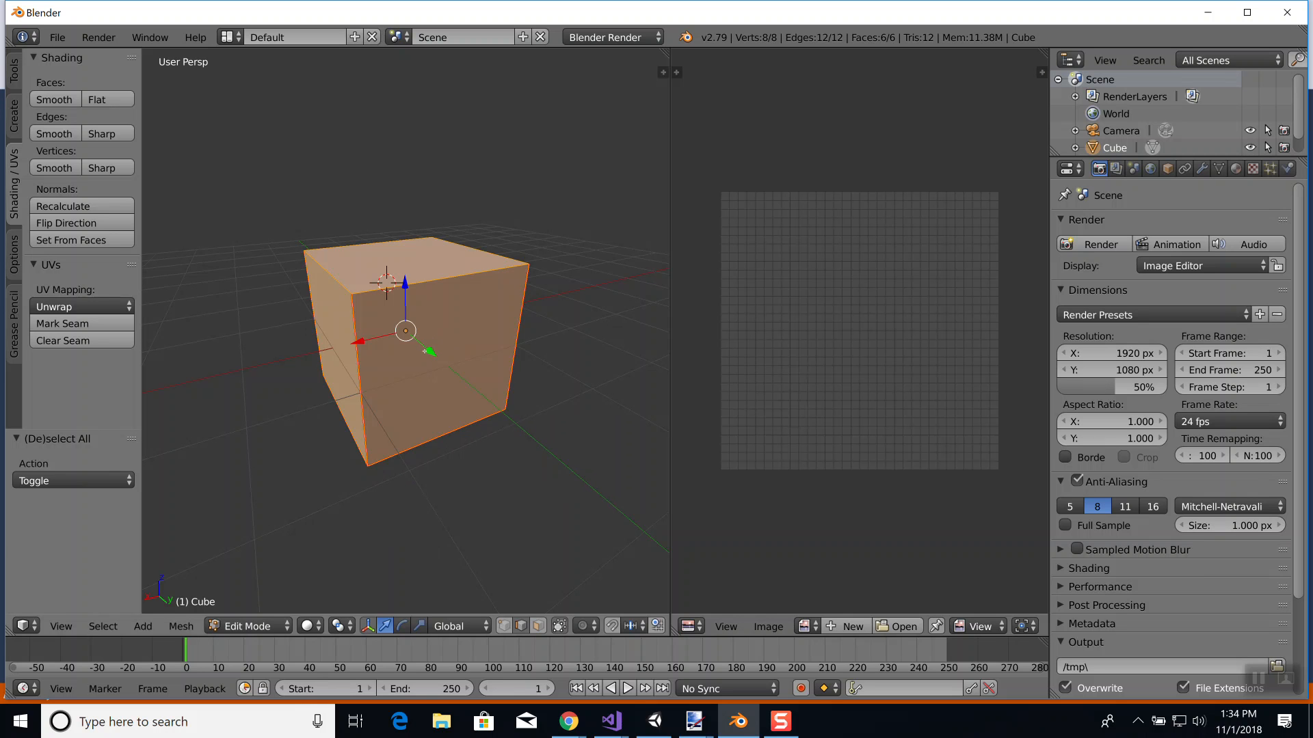
key(u)
click(390, 346)
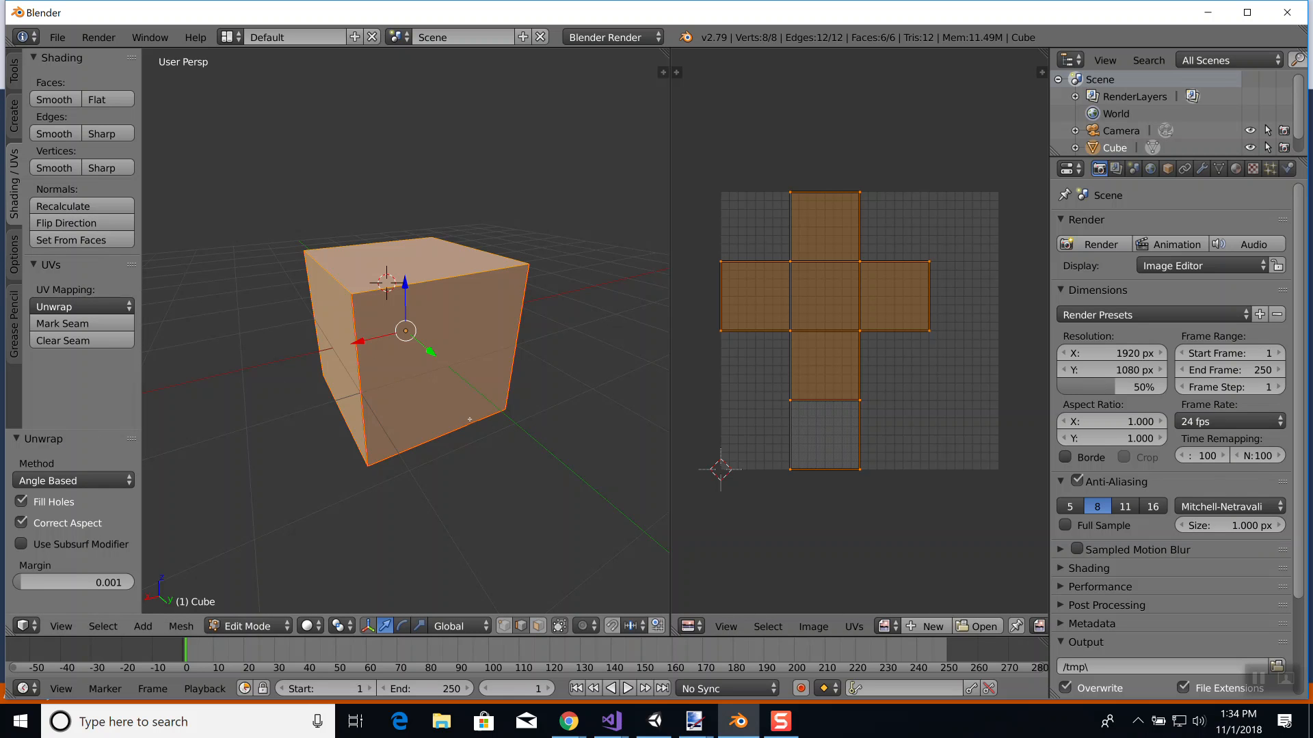
Hide the 3D view's tool shelf and enlarge the UV/Image Editor to about two thirds of the workspace.
key(t)
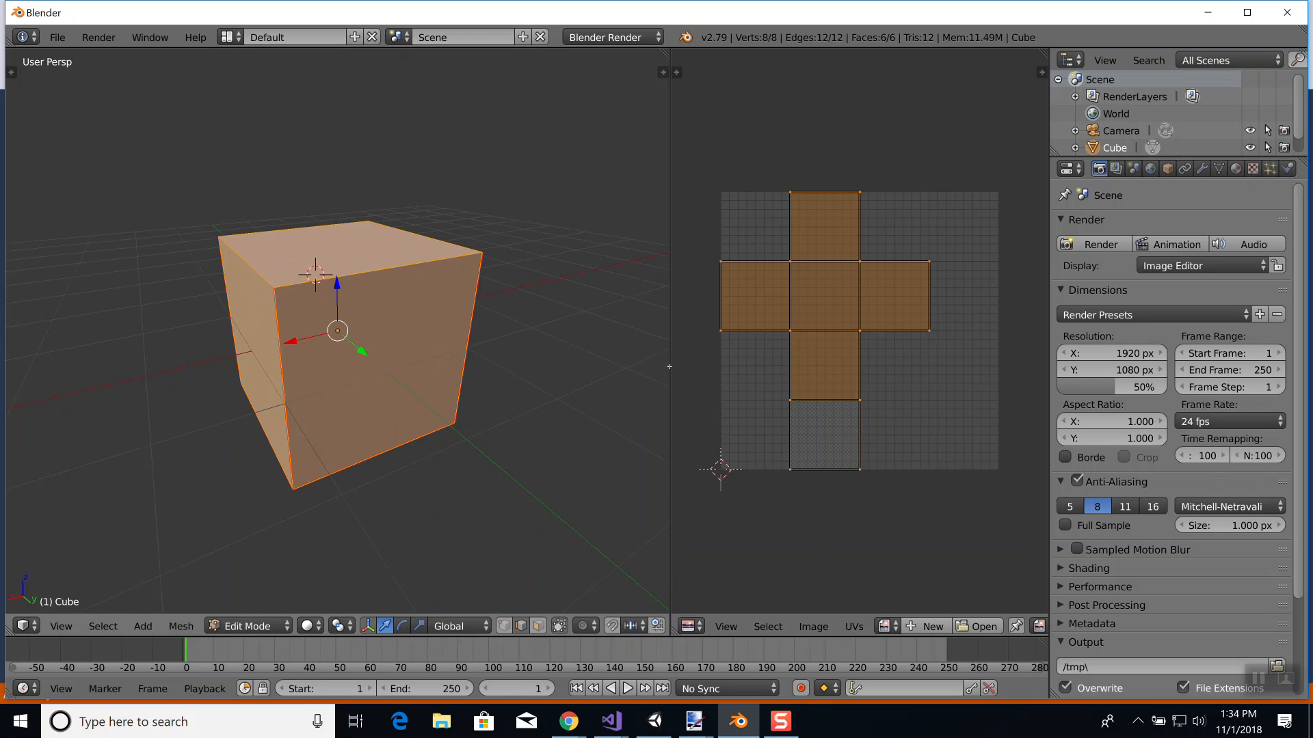
drag(667, 366, 333, 368)
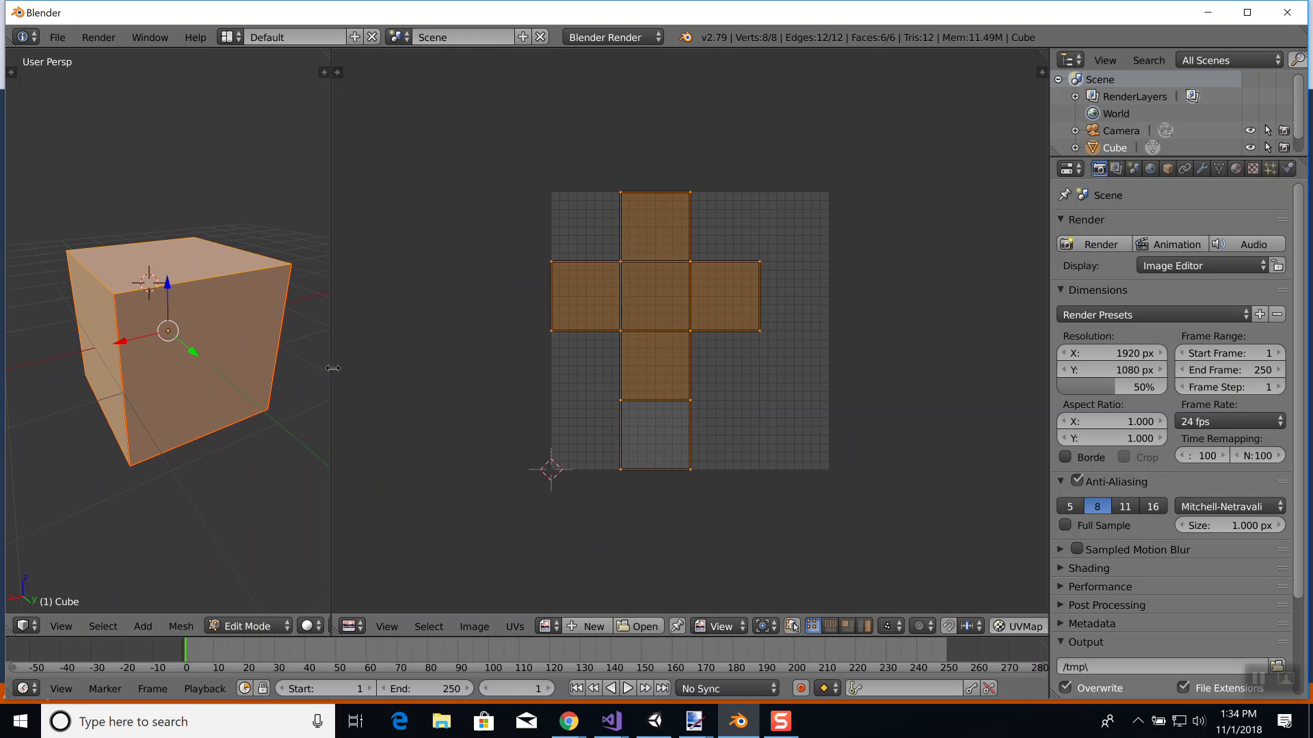
Set the render engine to Cycles Render and return the cube to Object Mode.
click(654, 37)
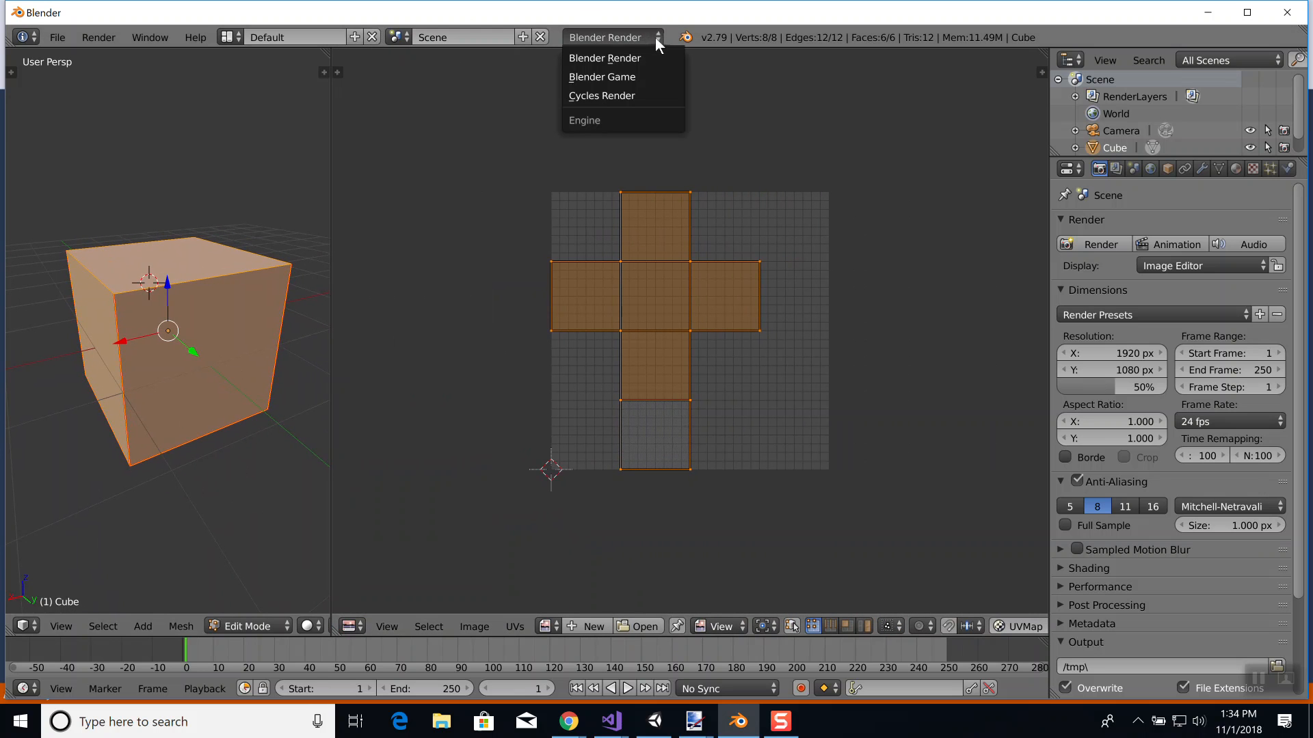
click(619, 94)
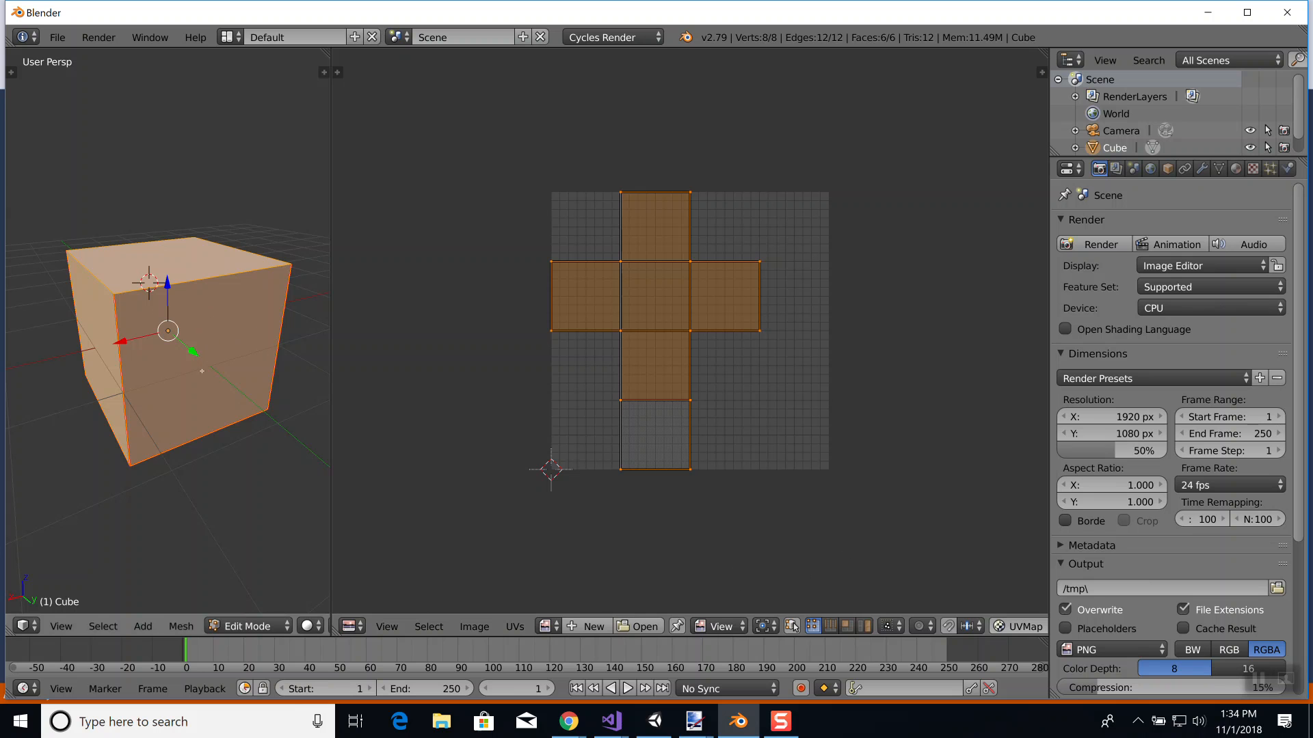
key(Tab)
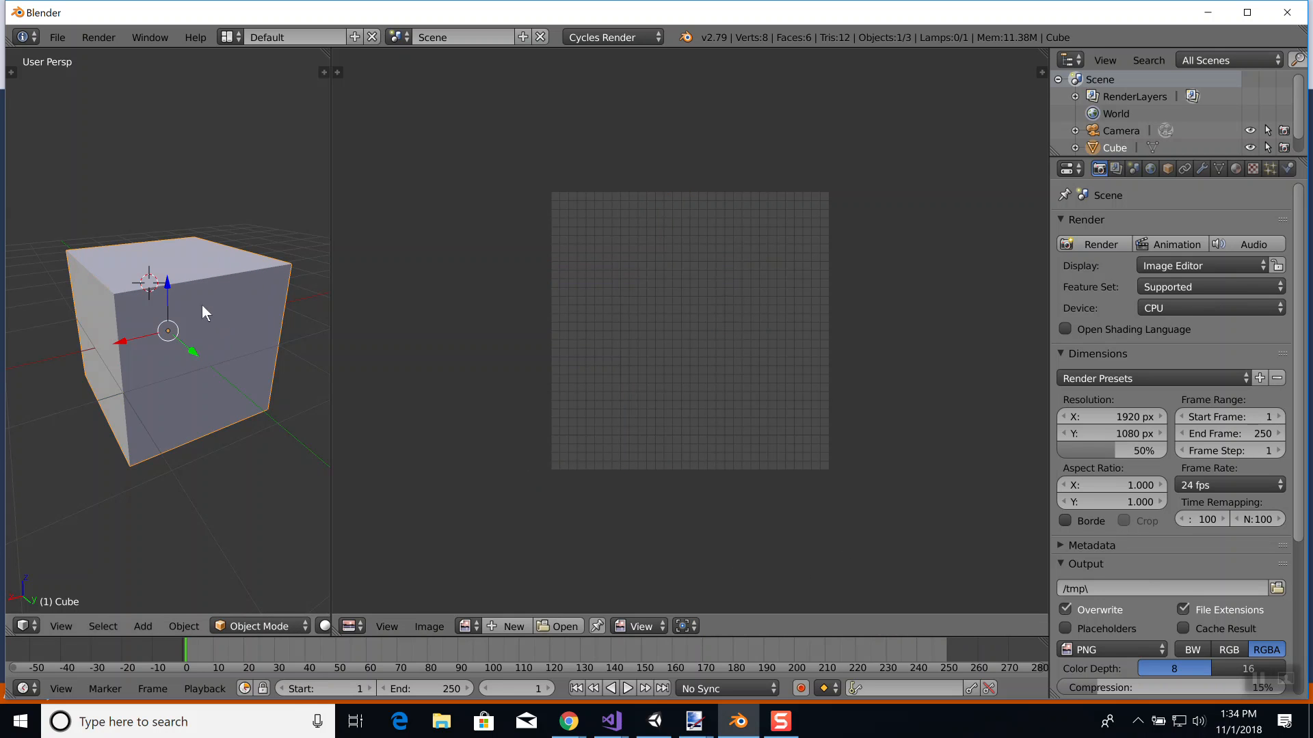
Enable nodes for the cube's material so its surface uses a Diffuse BSDF shader.
click(1236, 166)
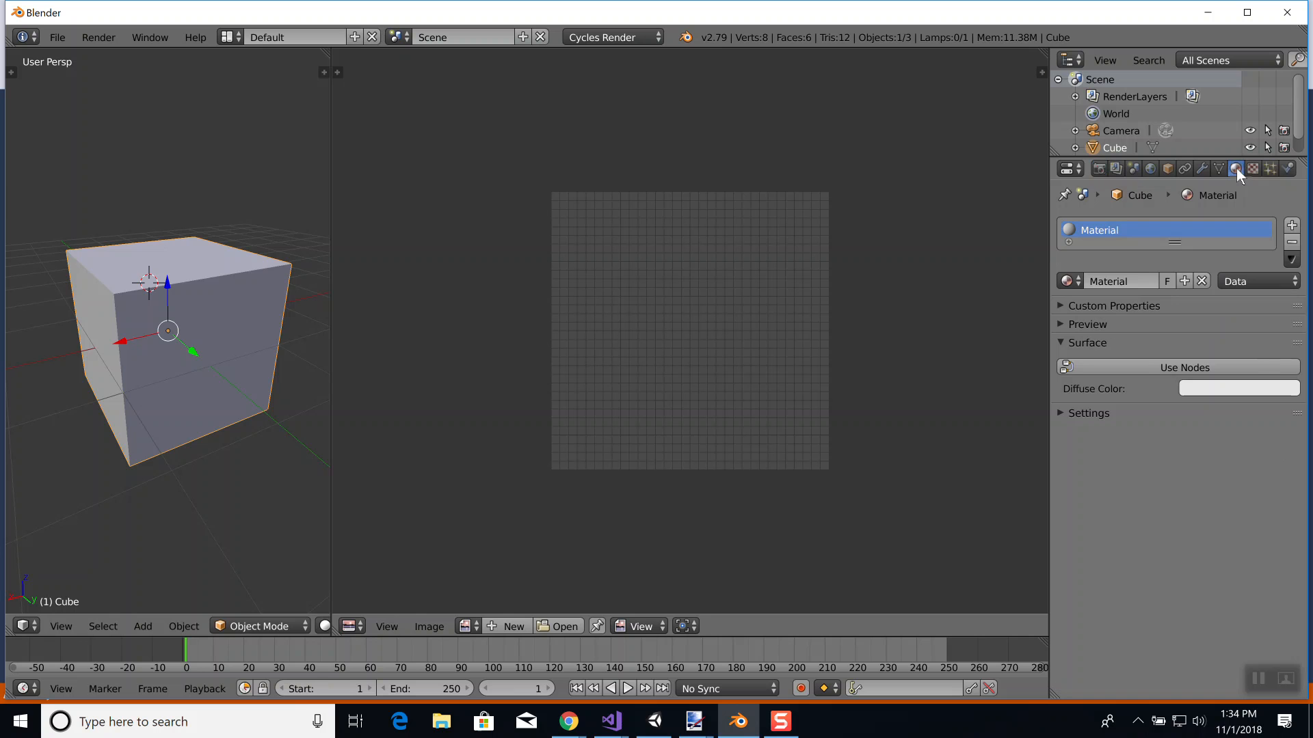
click(1191, 368)
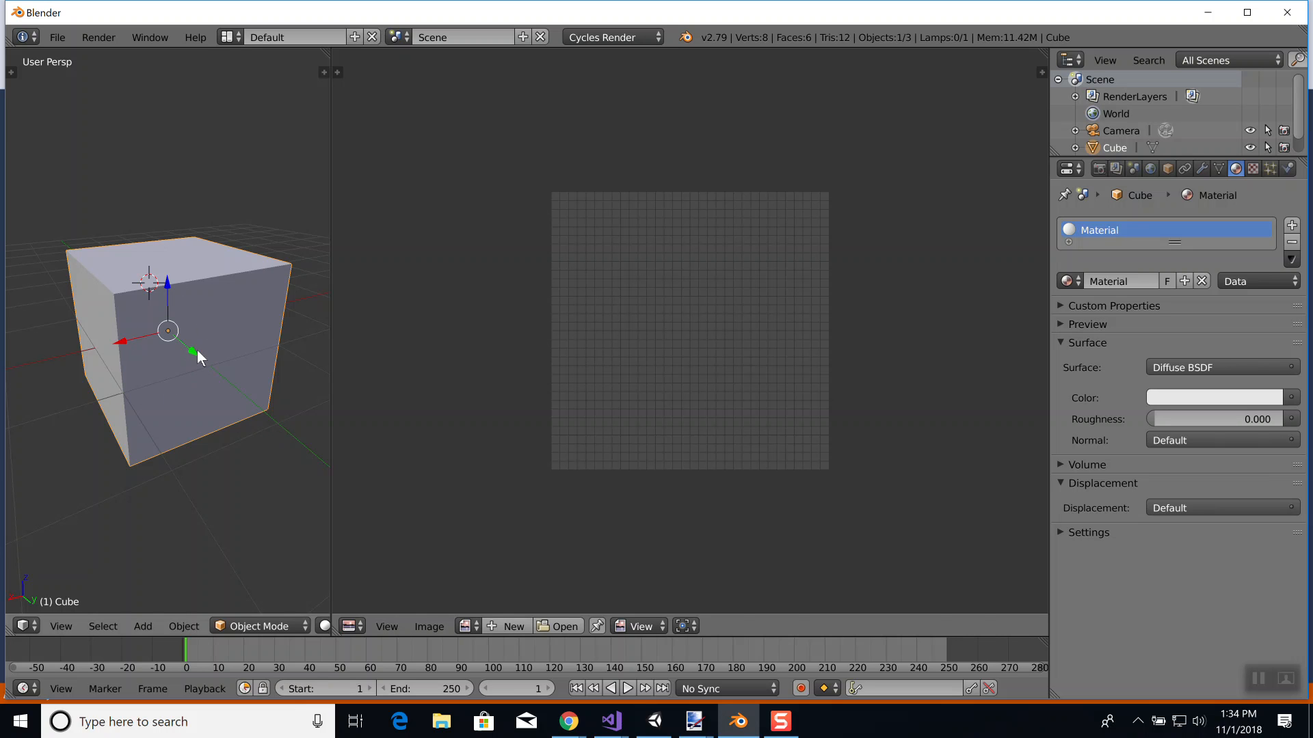
Put the cube in Edit Mode and load pink2.jpg from the Pictures folder behind its UV layout.
key(Tab)
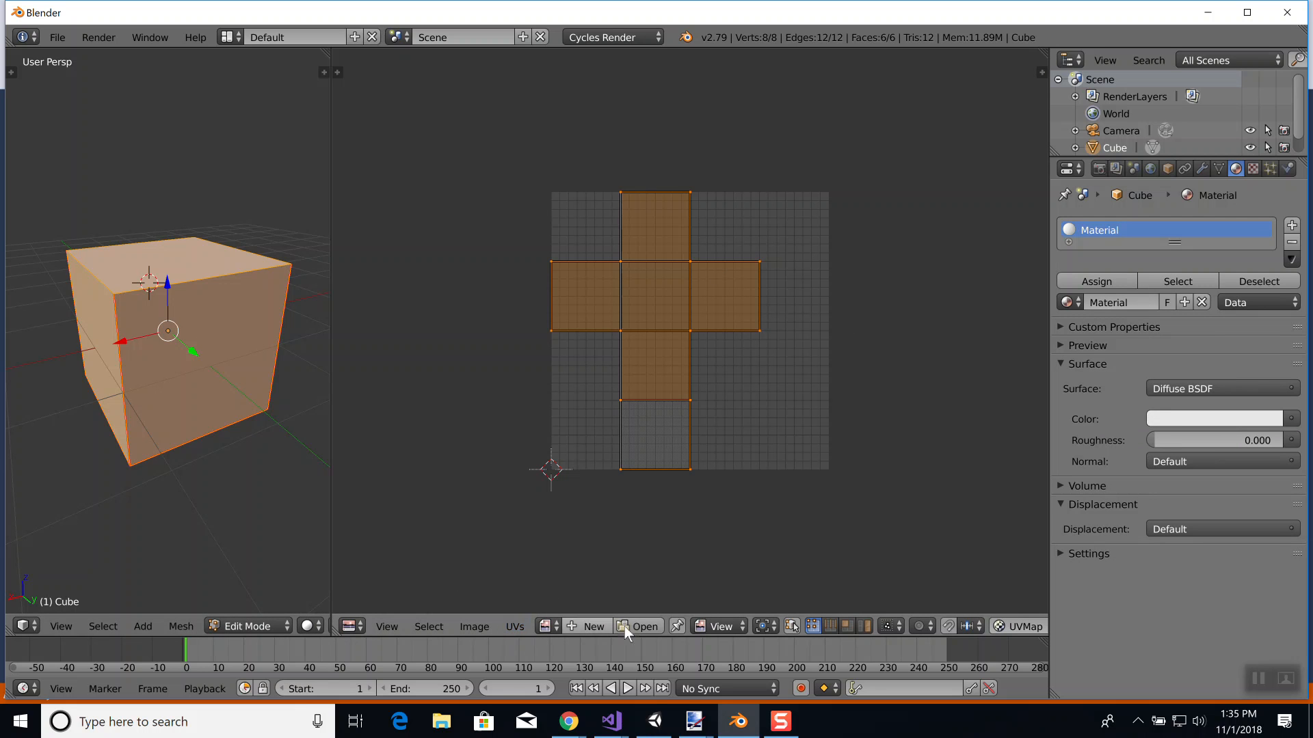
click(478, 626)
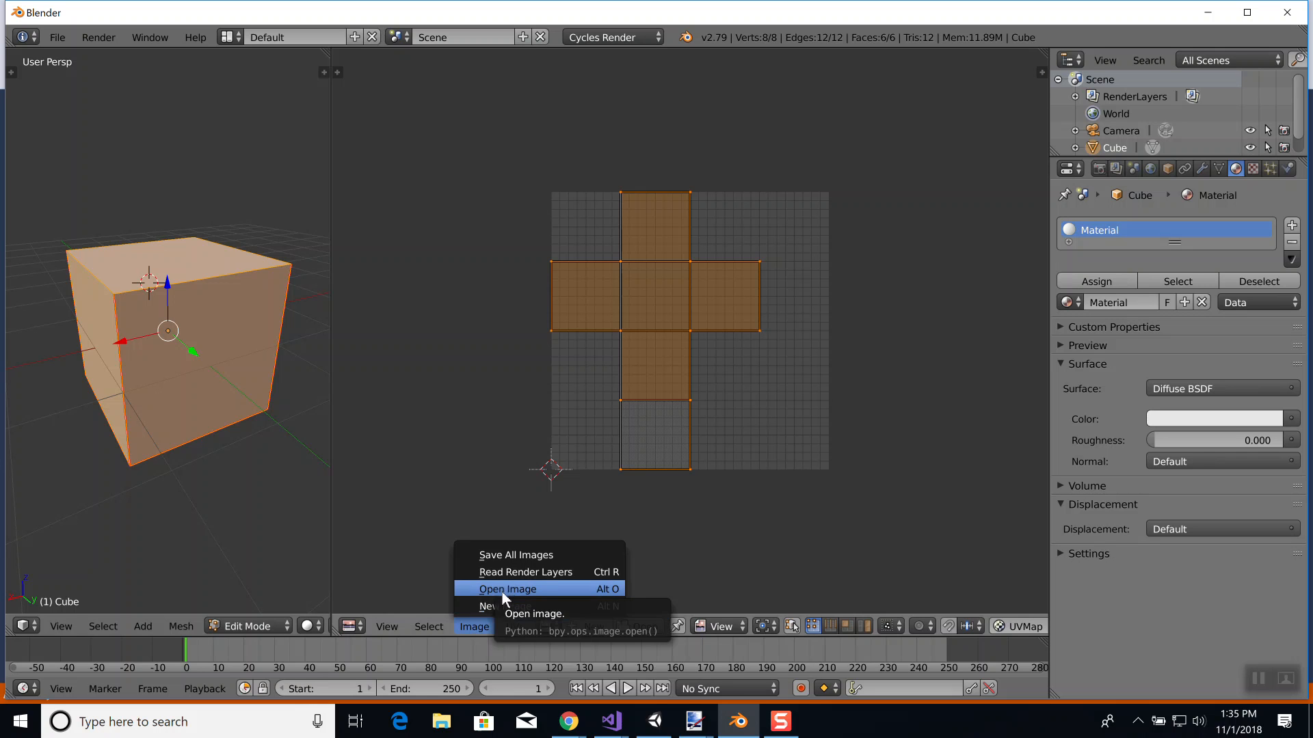
click(643, 626)
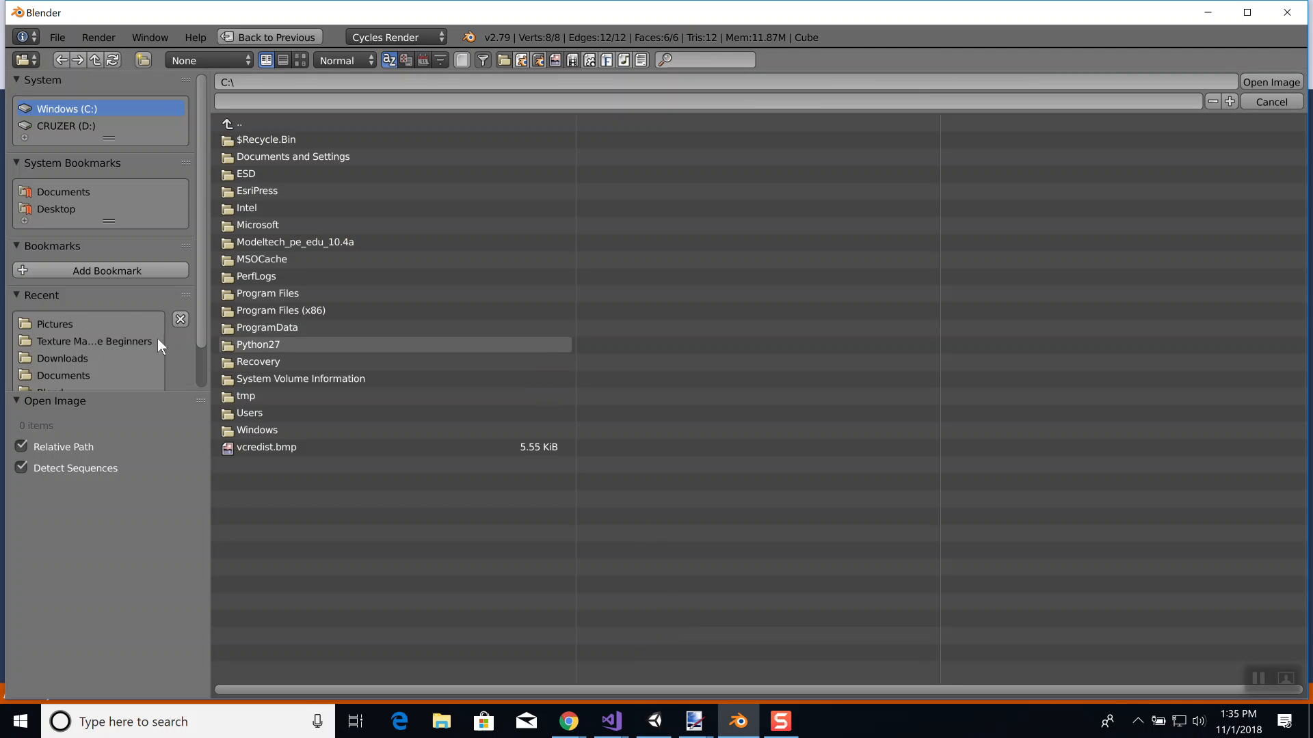
click(63, 326)
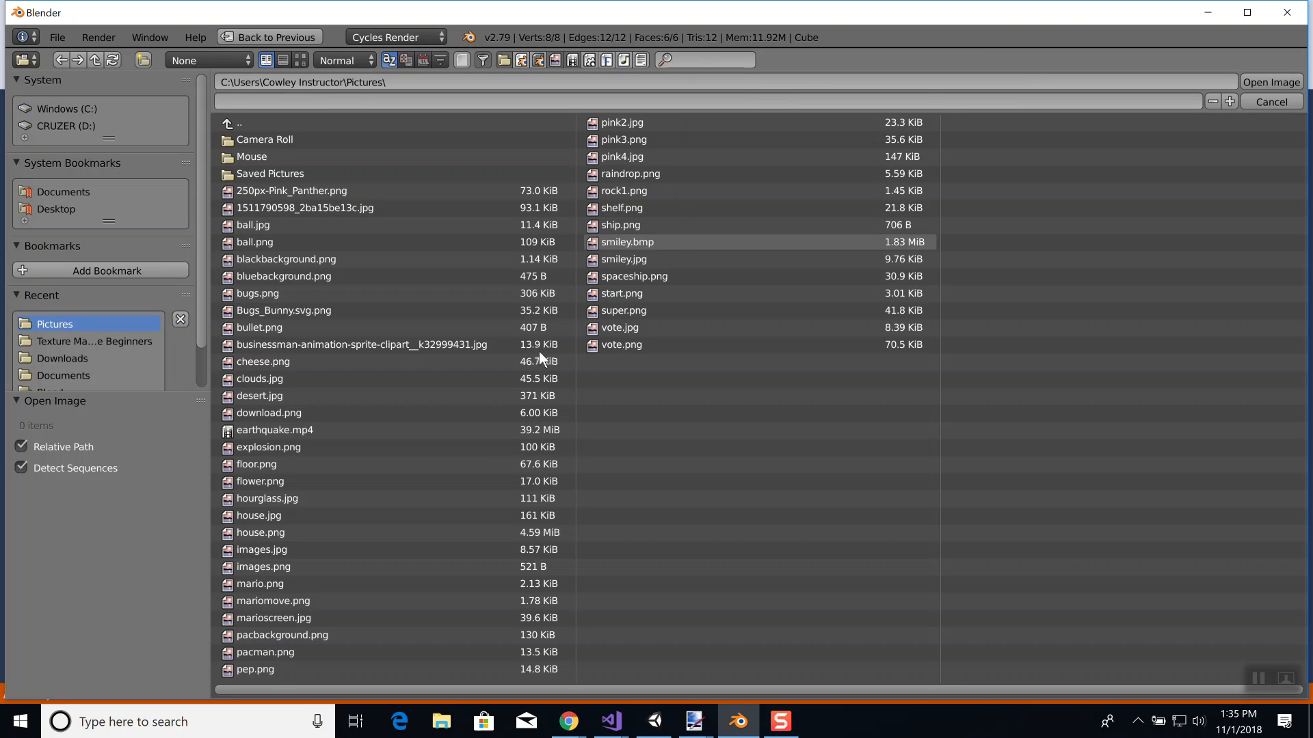
double_click(626, 124)
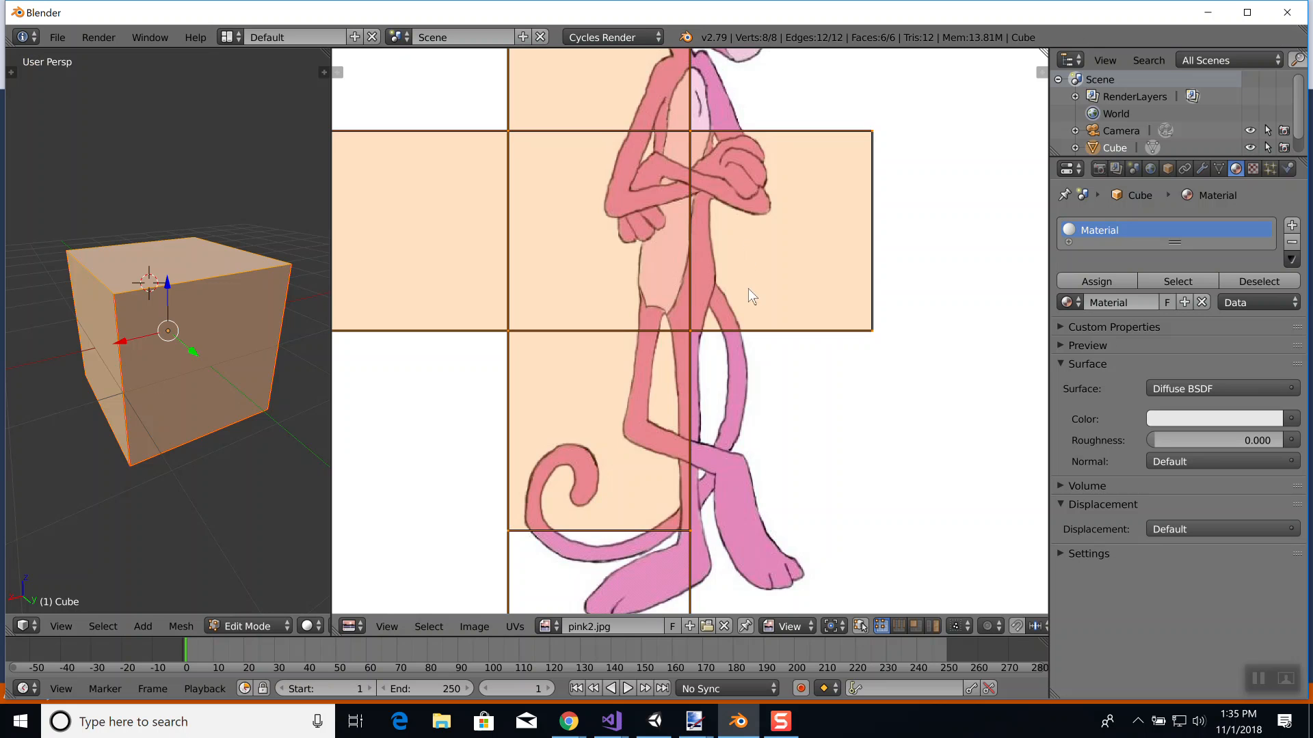
scroll(749, 289, down, 4)
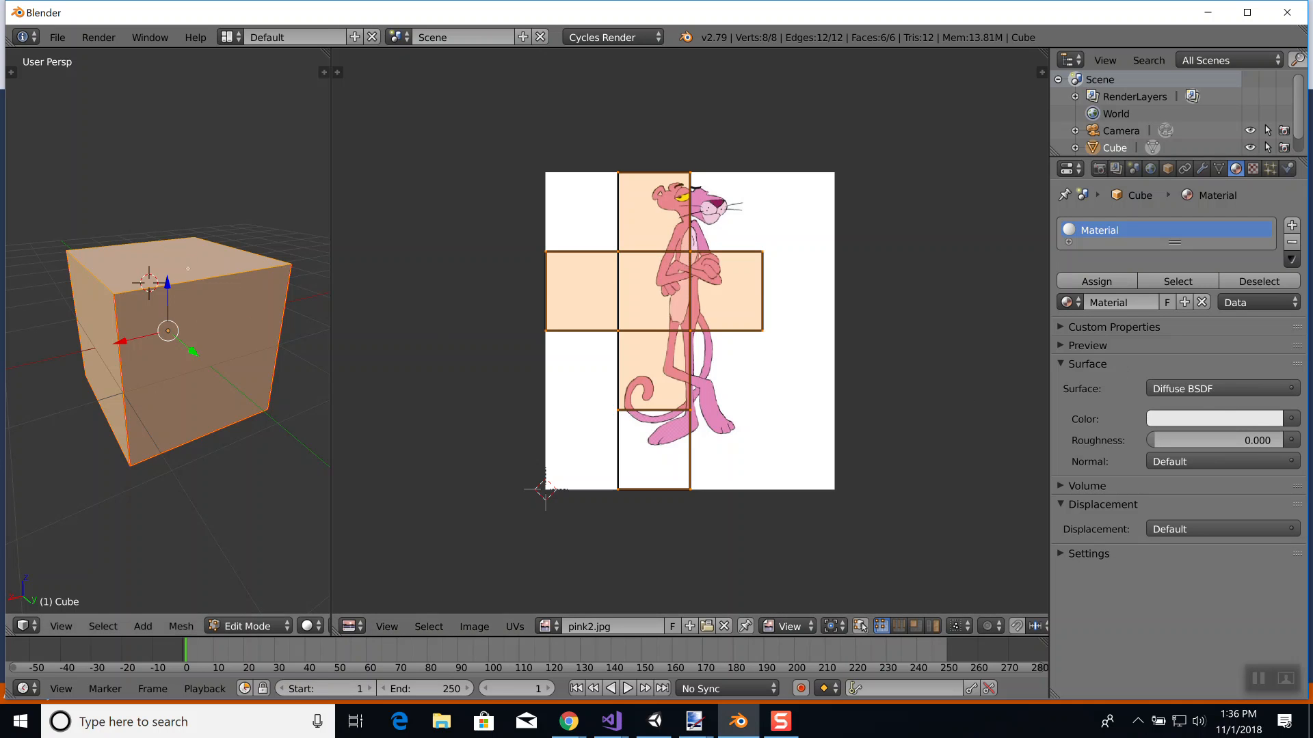
Back in Object Mode, assign an Image Texture using pink2.jpg to the color of the material's Diffuse BSDF.
key(Tab)
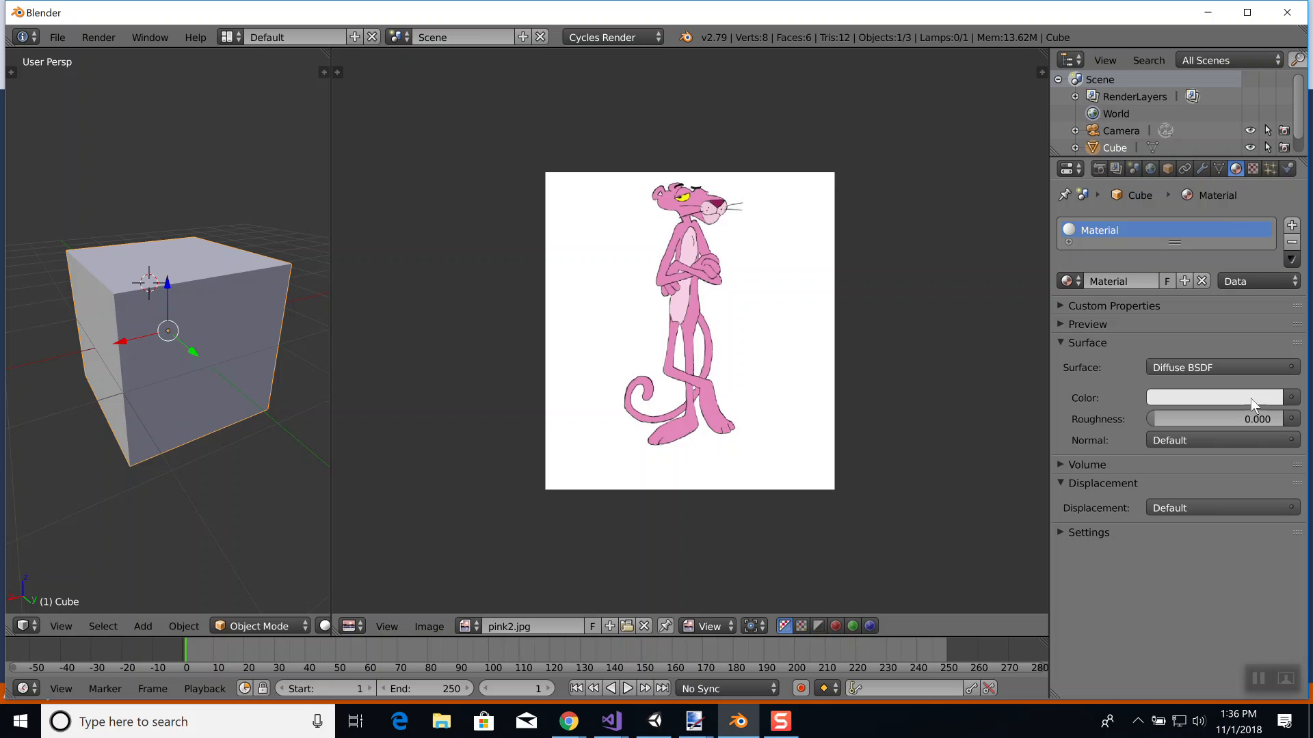
click(1291, 398)
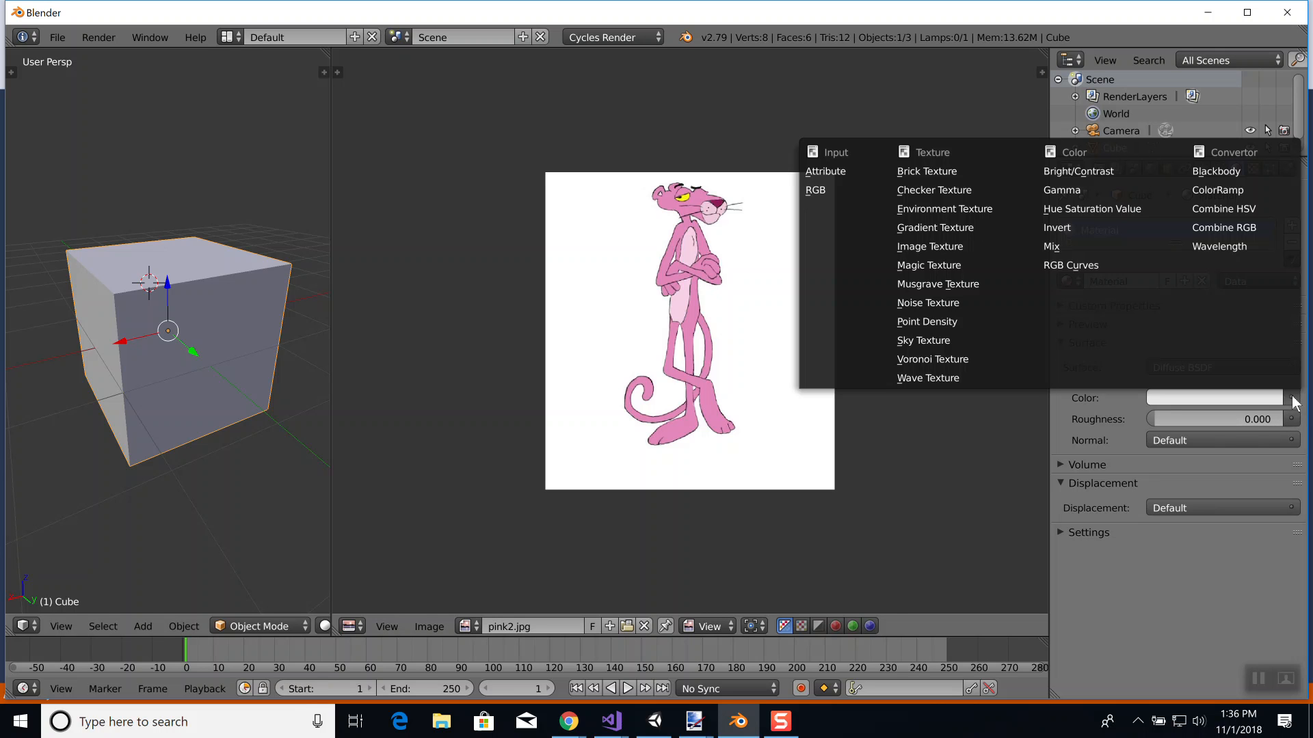
click(943, 244)
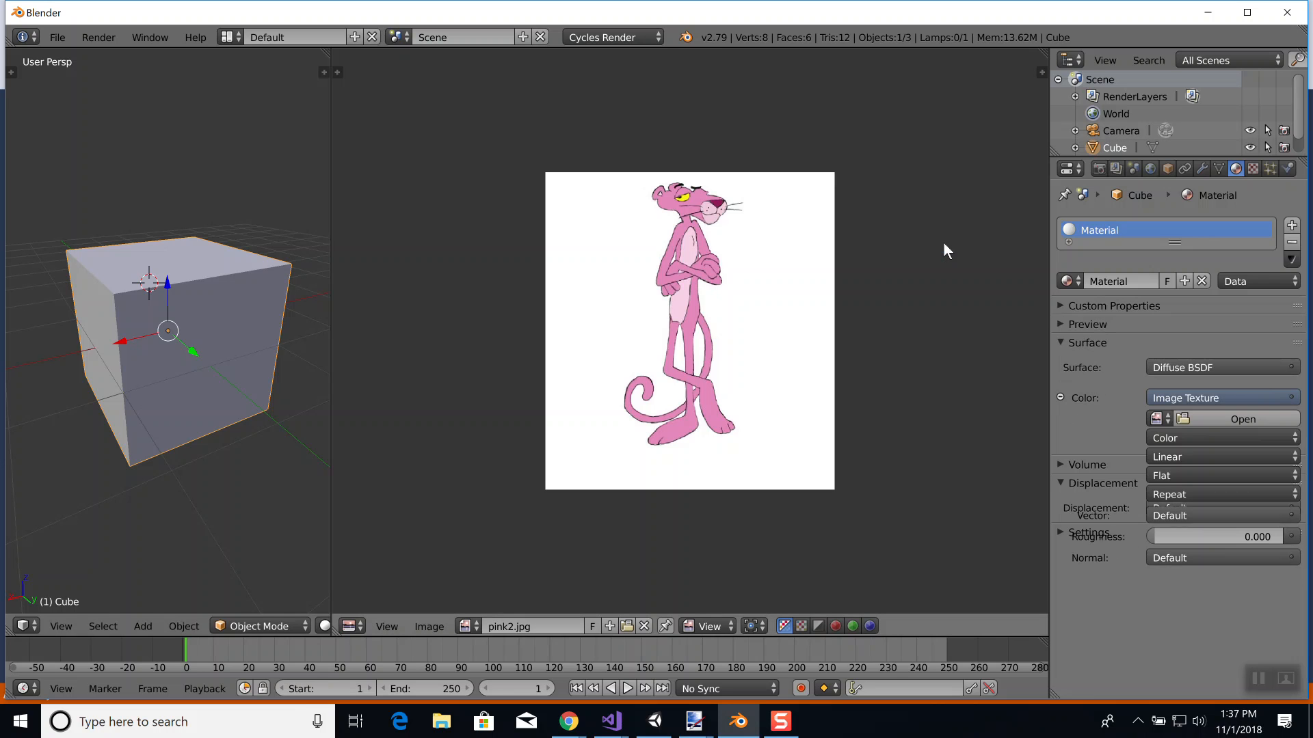
click(1160, 418)
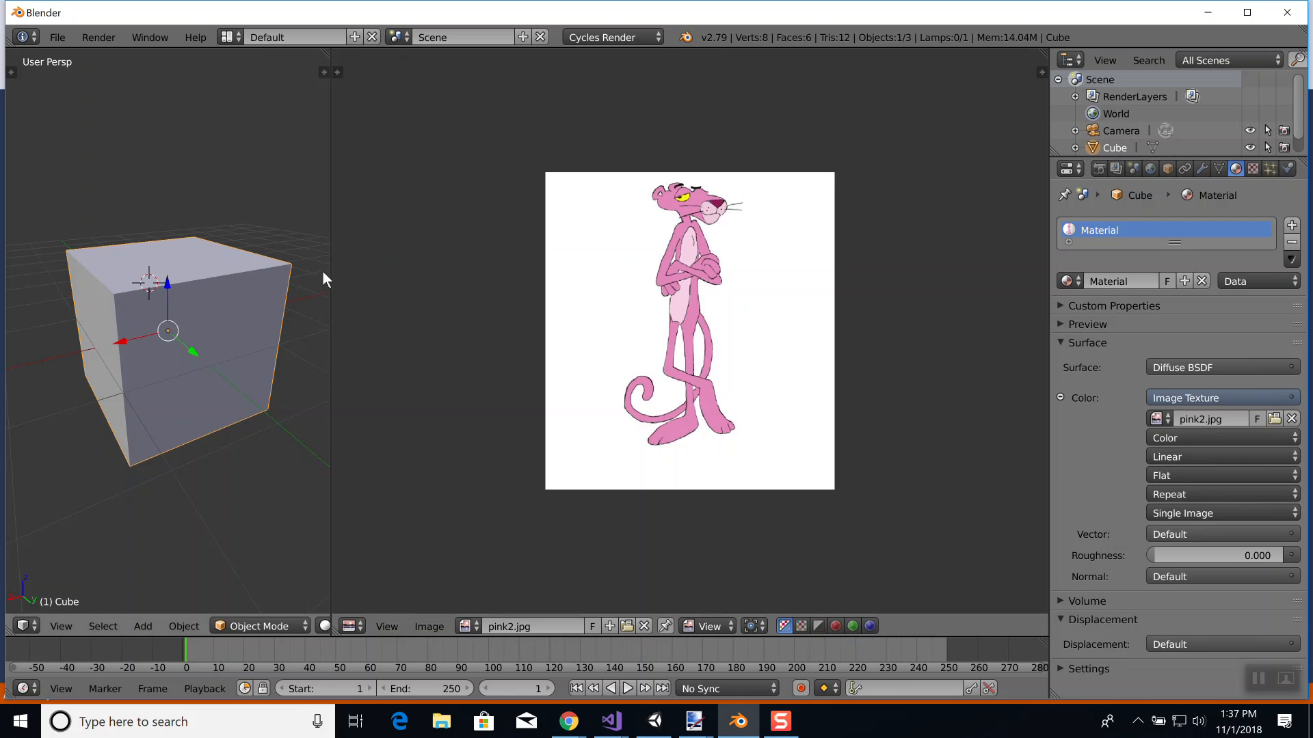
Widen the 3D view and set its viewport shading to Texture.
drag(335, 272, 439, 285)
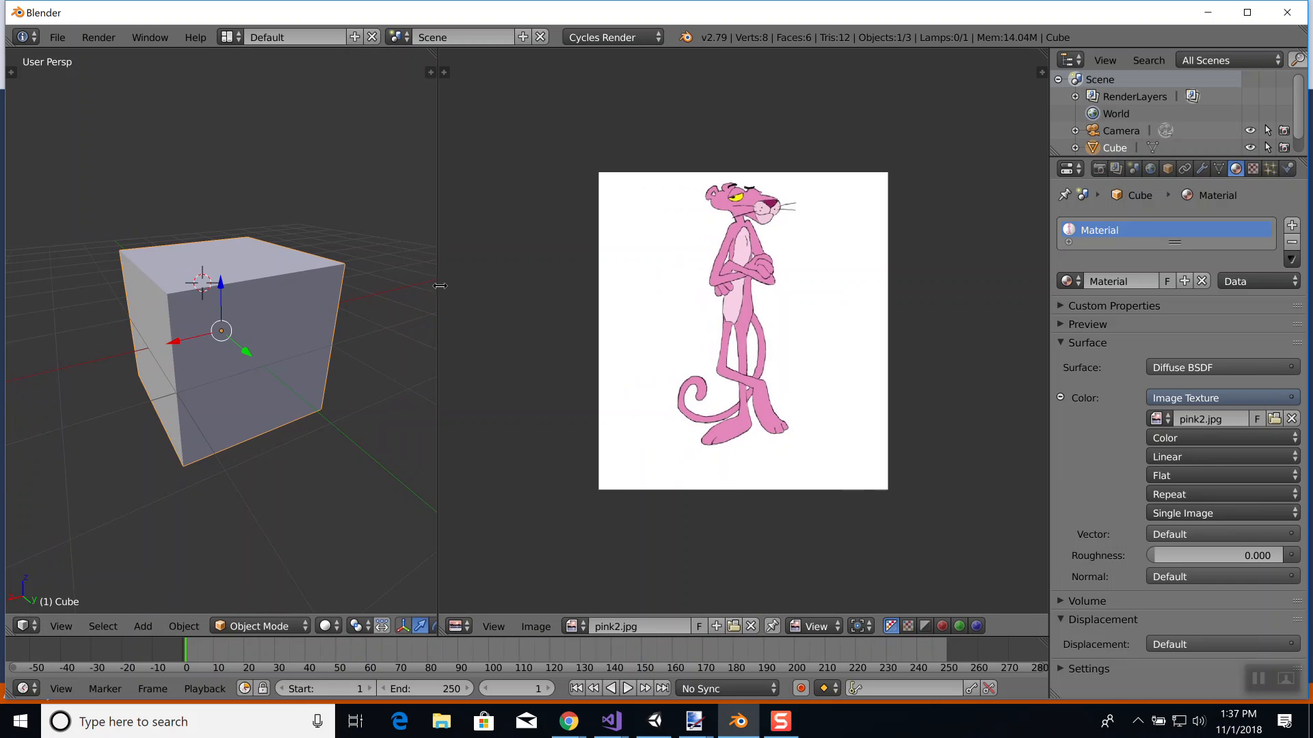
click(337, 624)
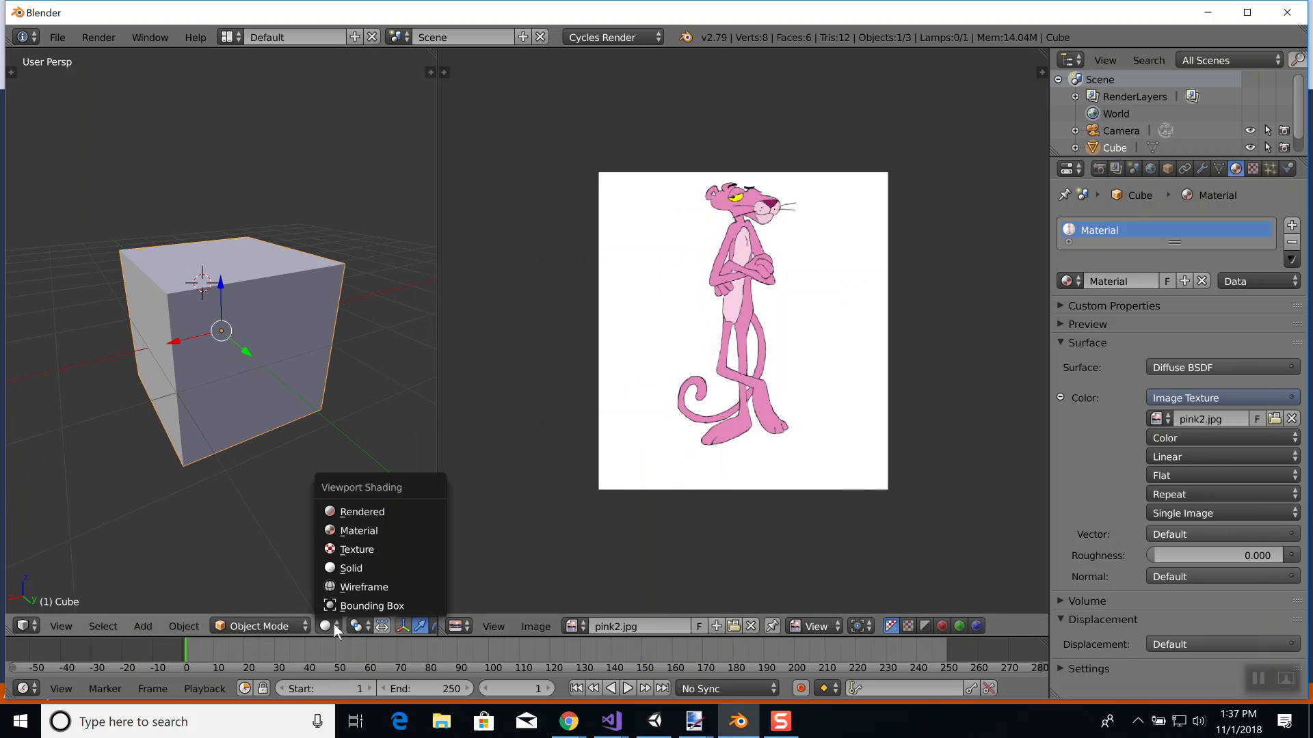
click(350, 549)
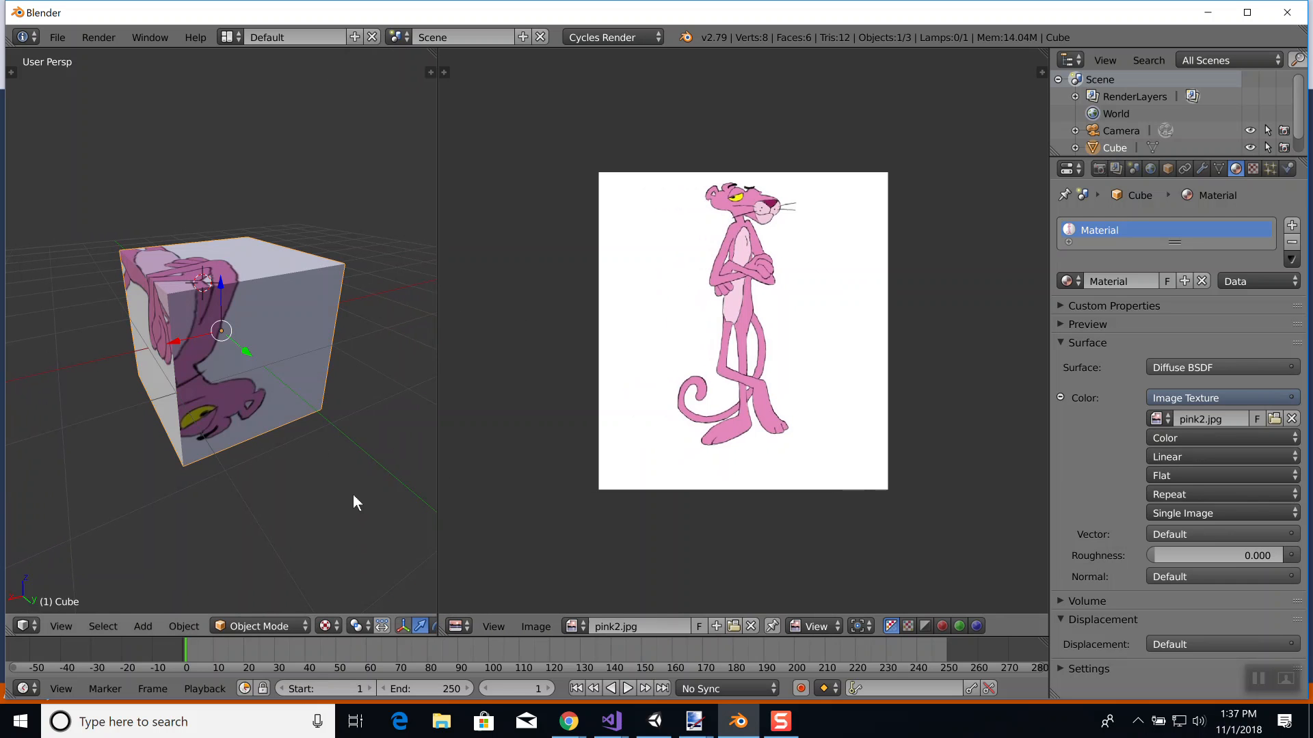
Examine how the pink2.jpg texture falls on the cube's faces from several angles.
middle_drag(280, 413, 378, 436)
scroll(378, 433, down, 1)
middle_drag(126, 240, 324, 405)
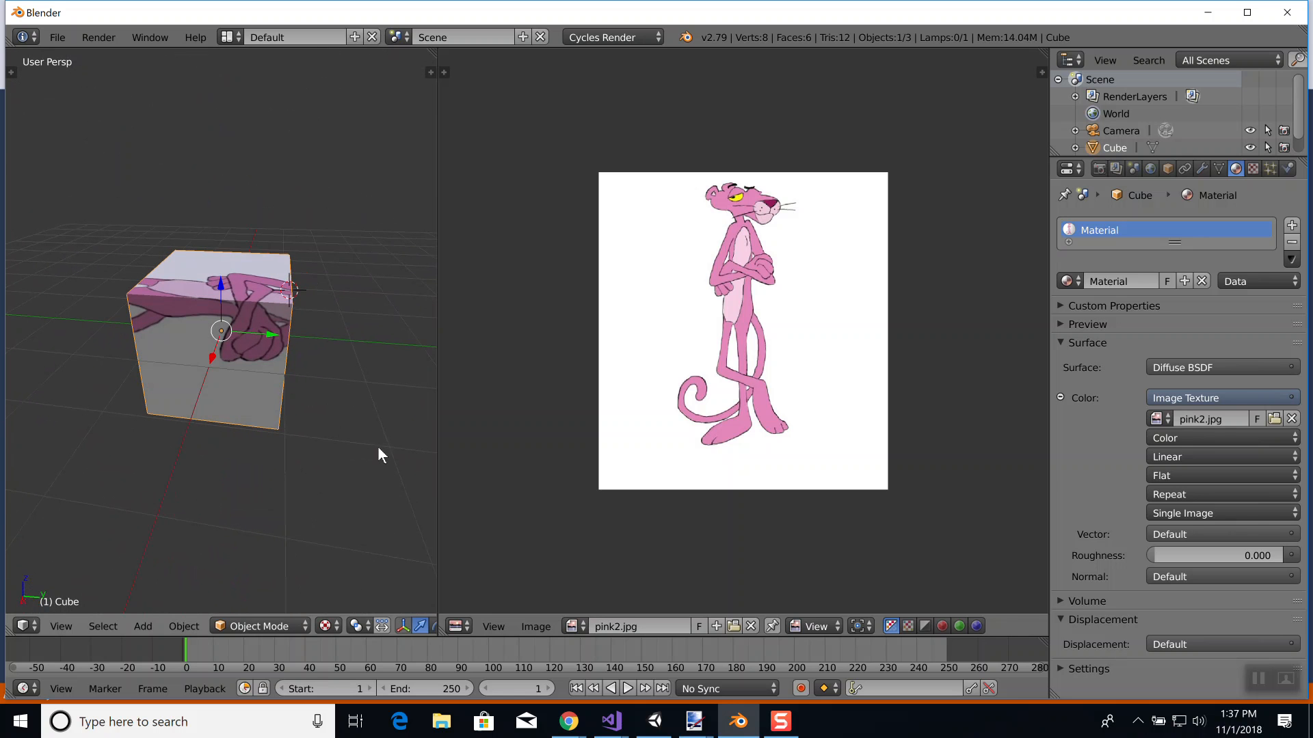
click(336, 626)
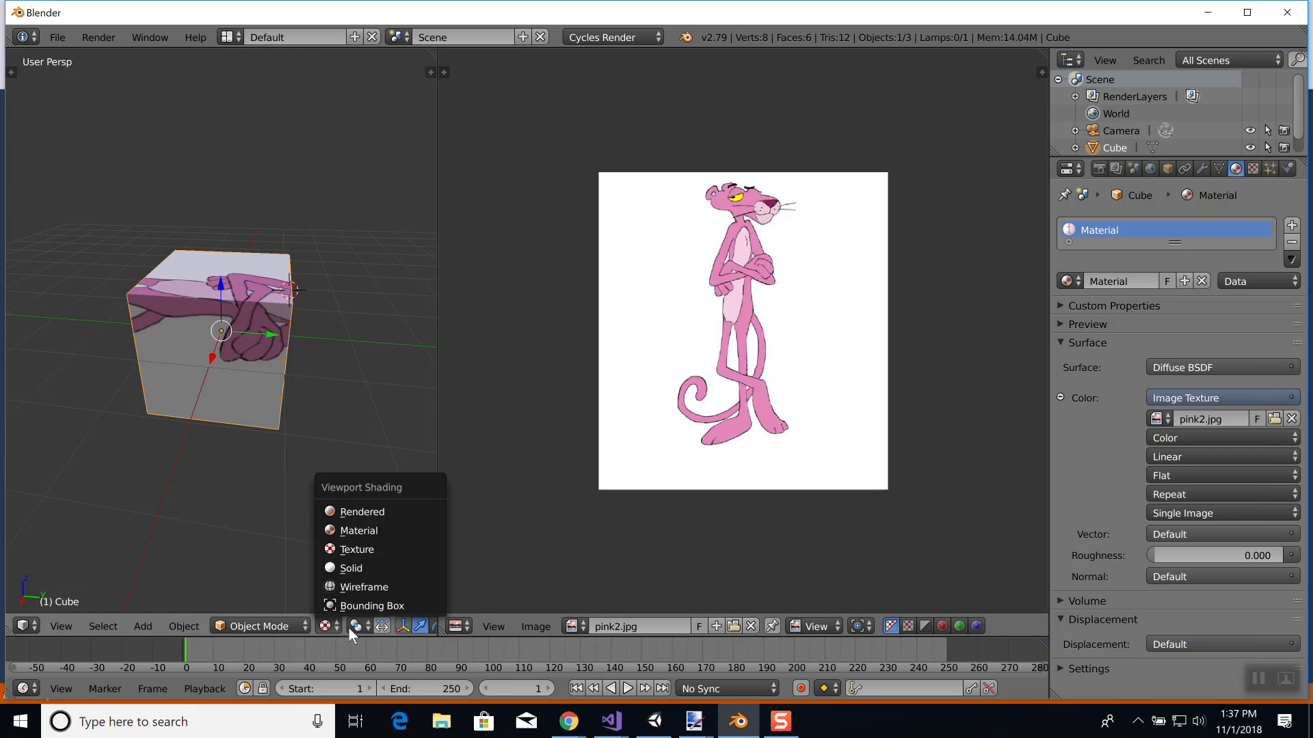
click(339, 631)
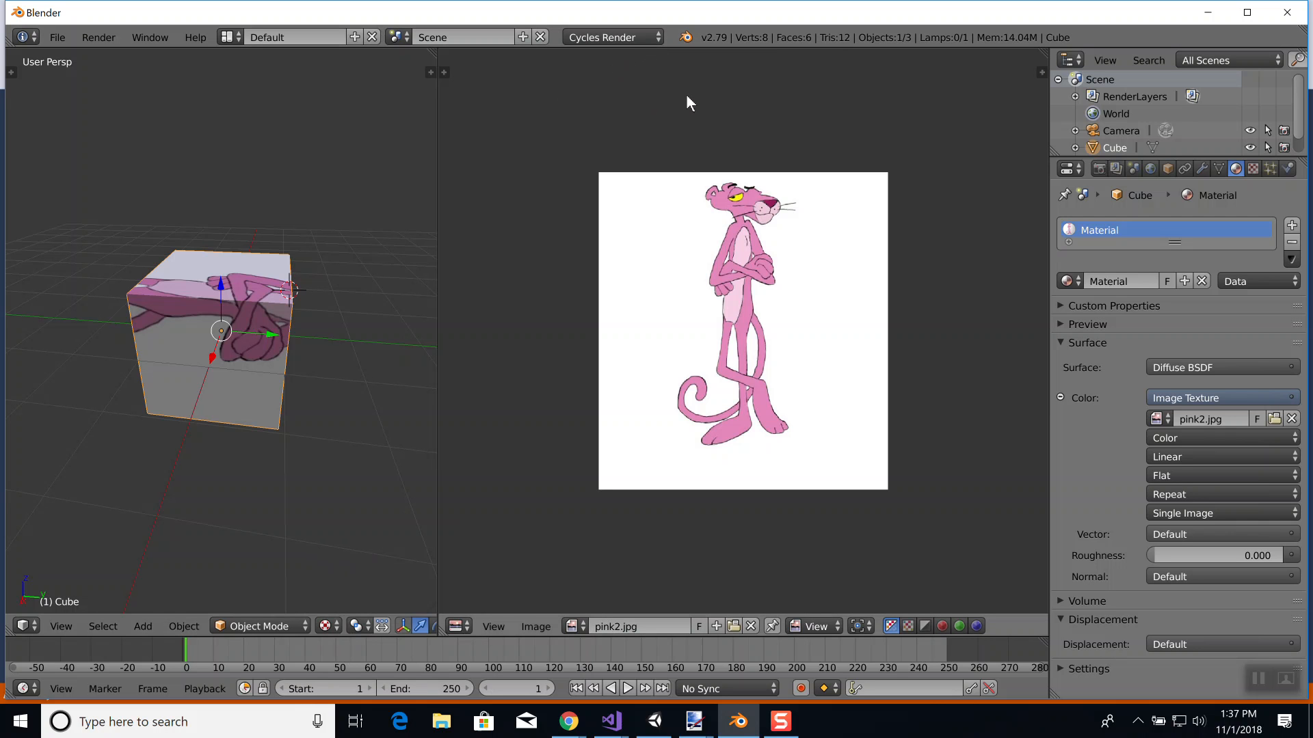
middle_drag(232, 214, 214, 185)
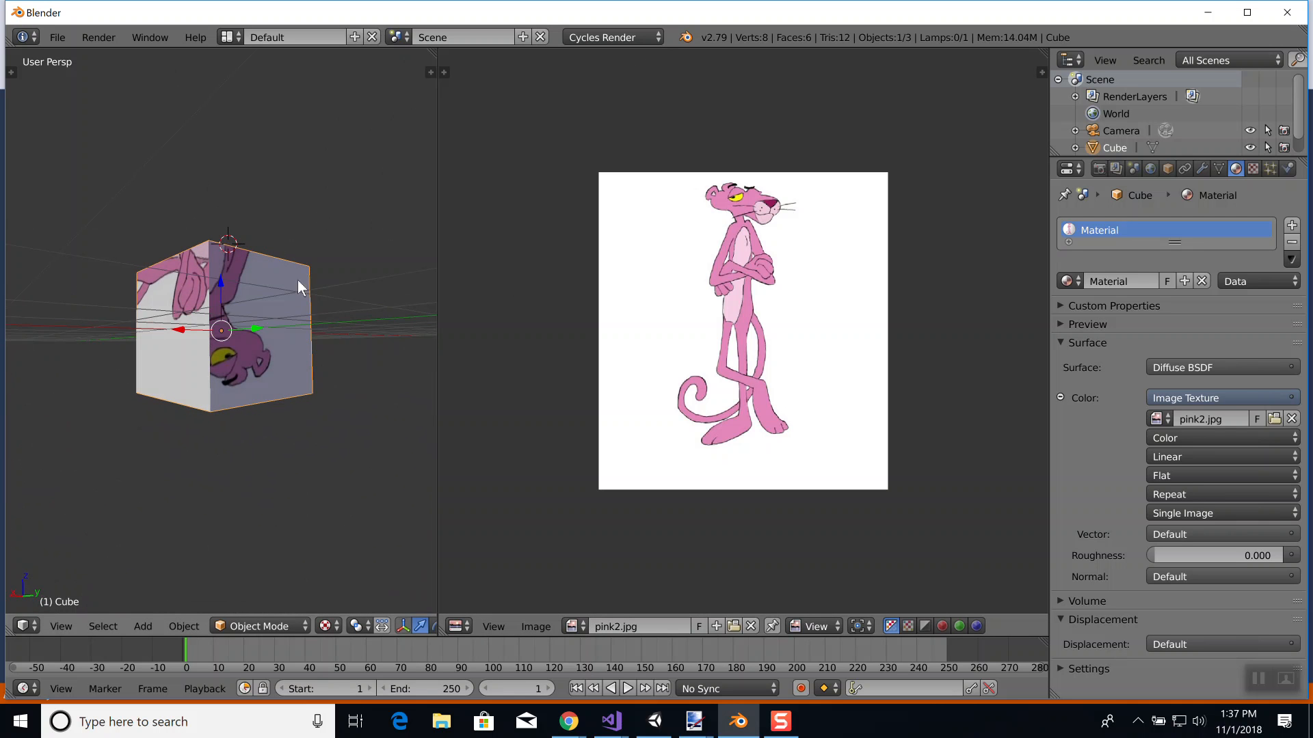
middle_drag(285, 348, 80, 239)
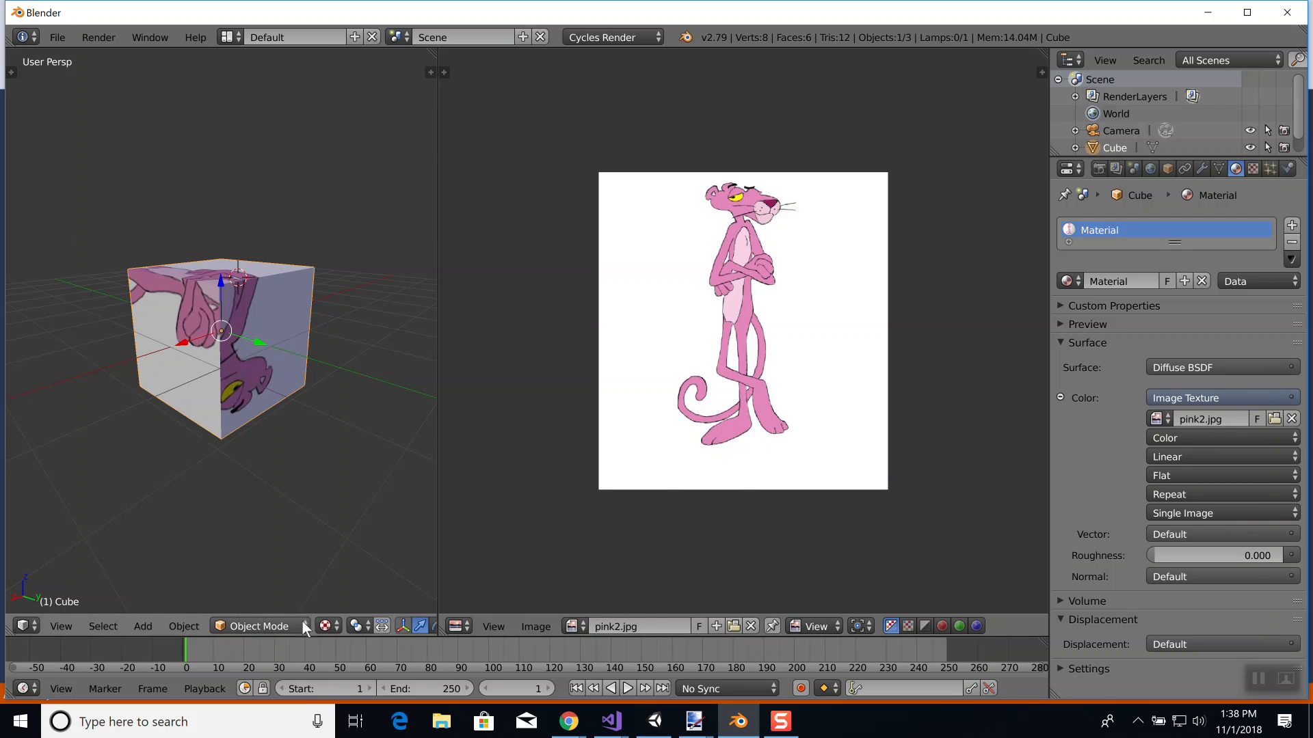
Enter Edit Mode, widen the 3D view further and select only the cube face showing the upside-down head.
key(Tab)
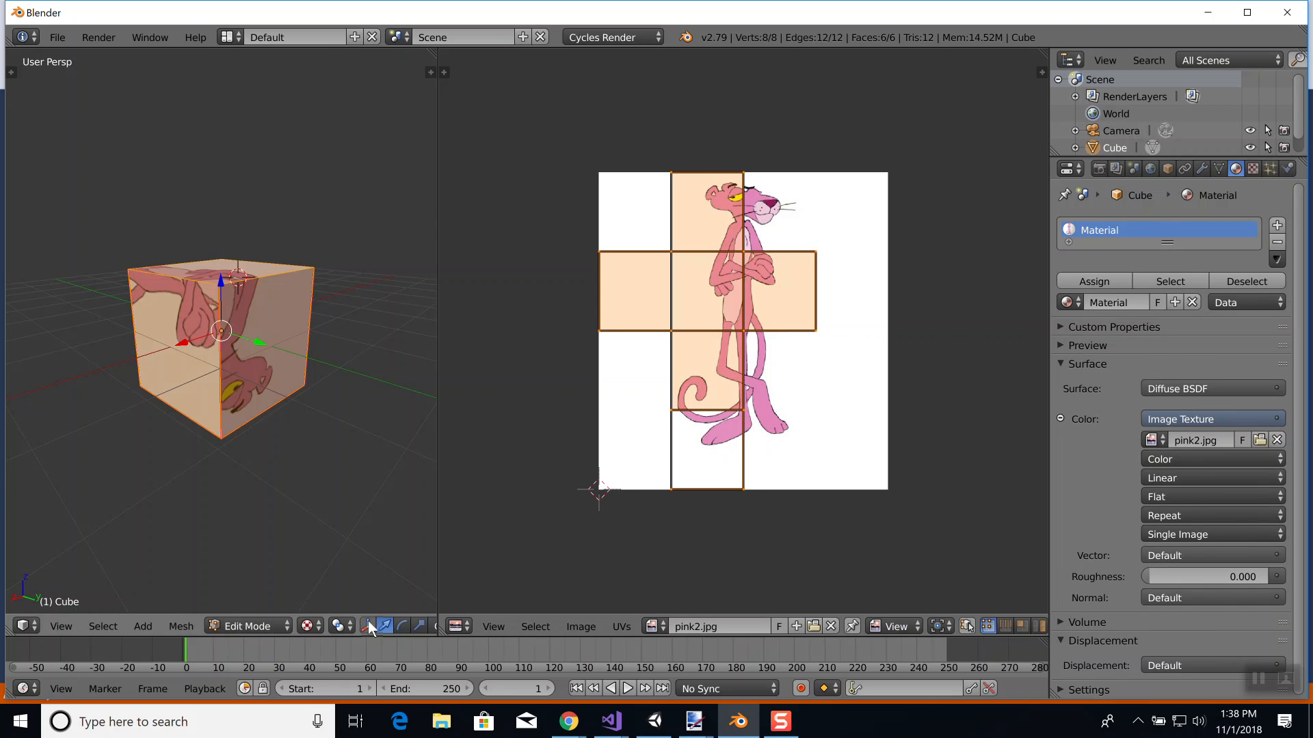
drag(437, 555, 589, 547)
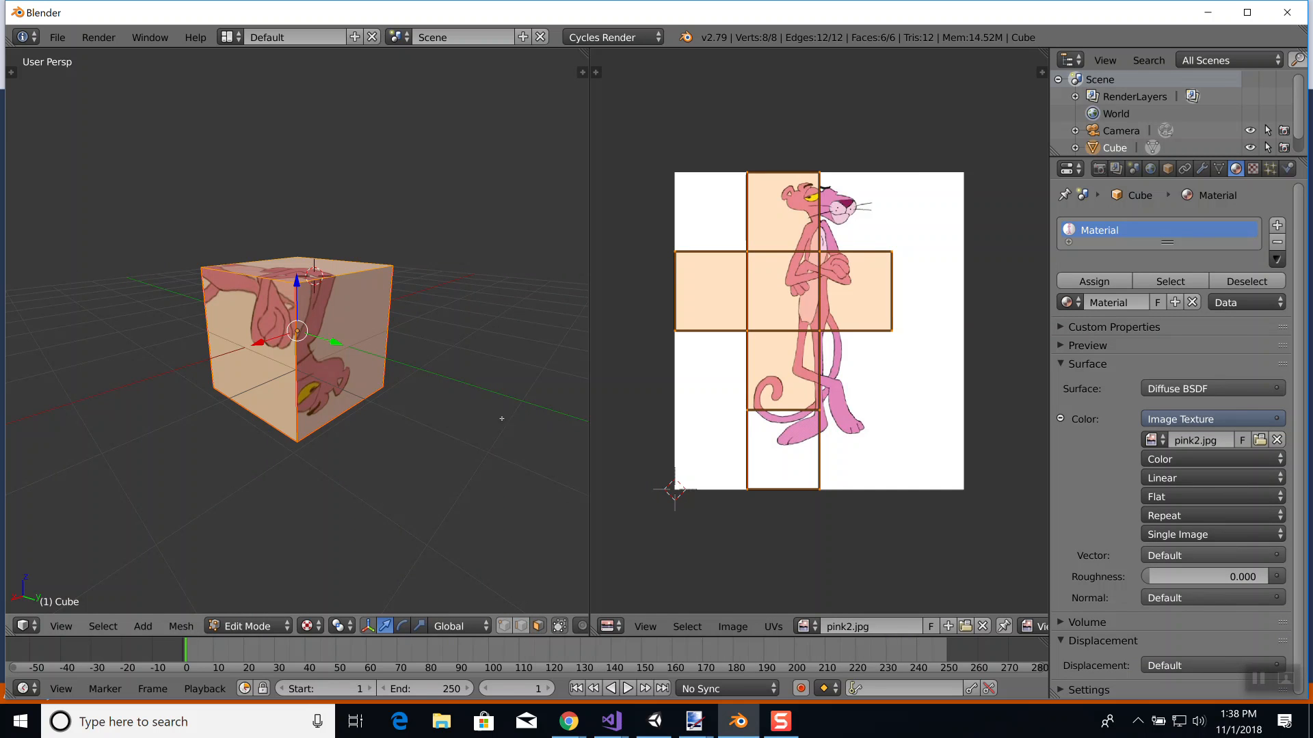
right_click(371, 313)
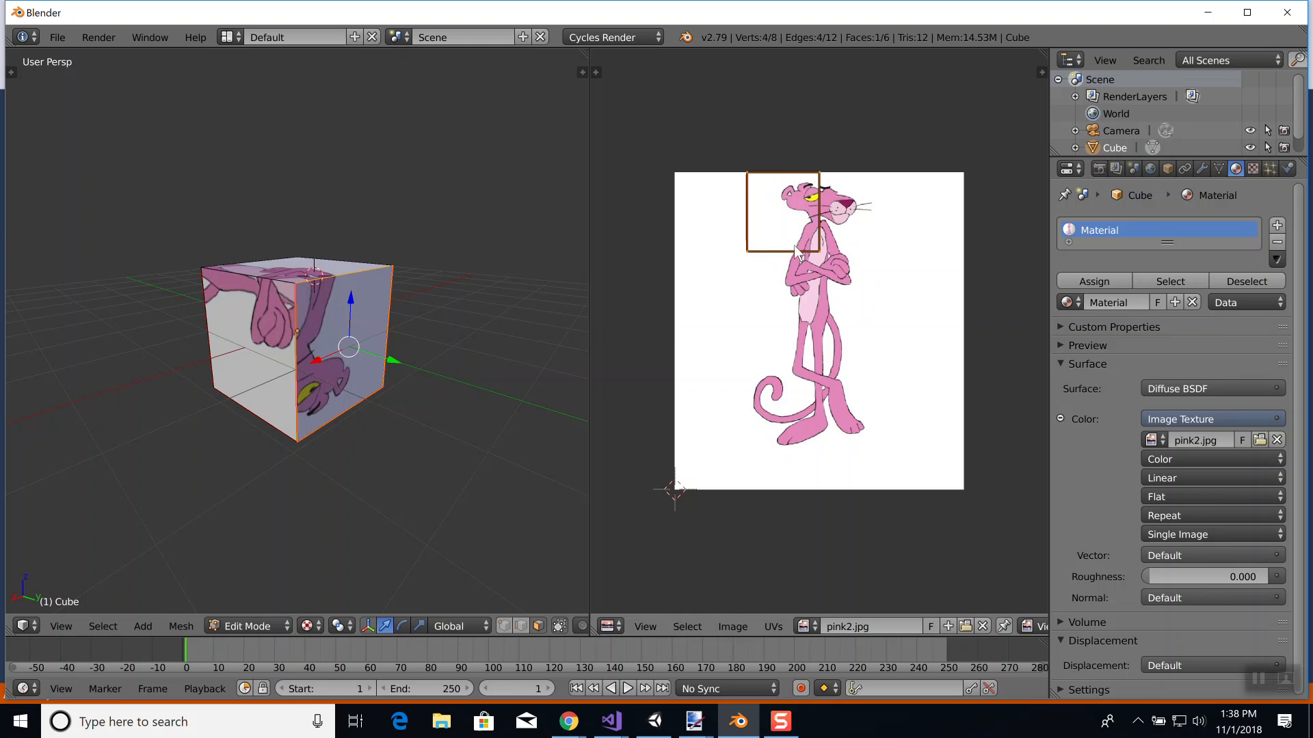
Move the two right-hand UV corners of the selected face outward past the panther's nose, keeping that edge vertical.
right_click(819, 252)
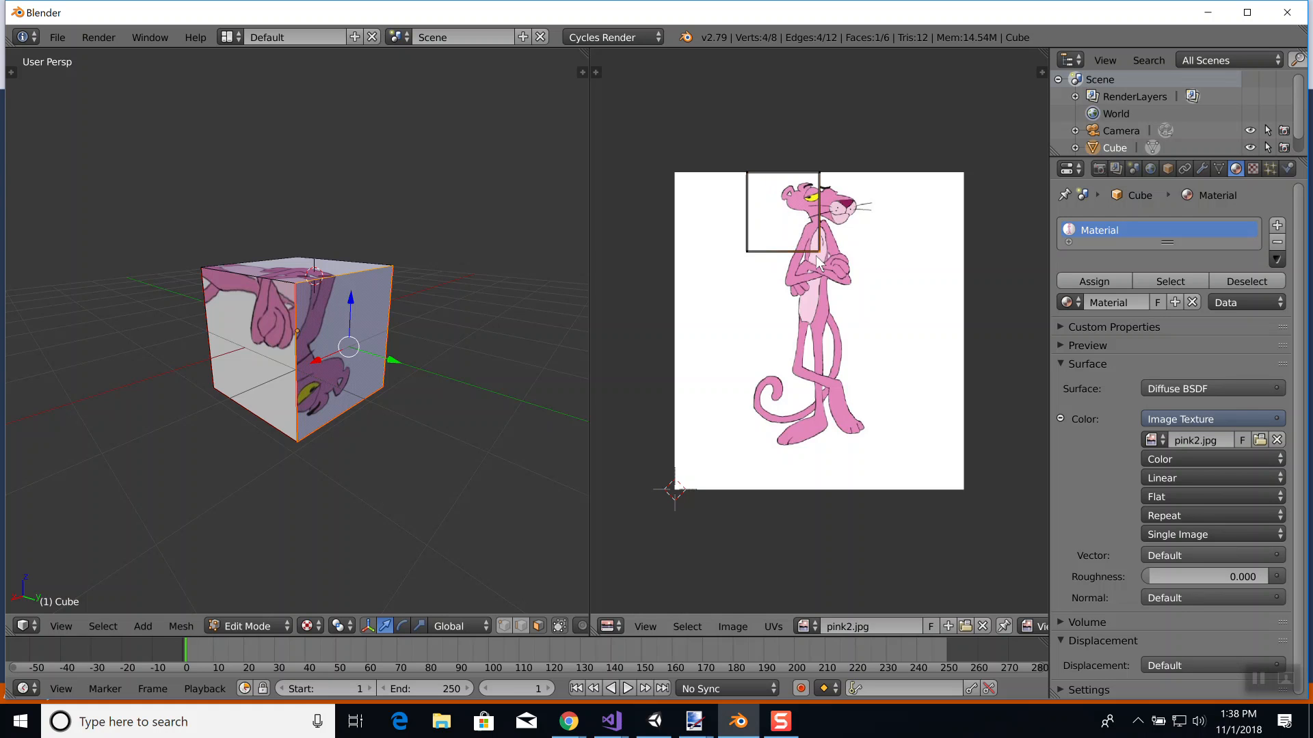
key(g)
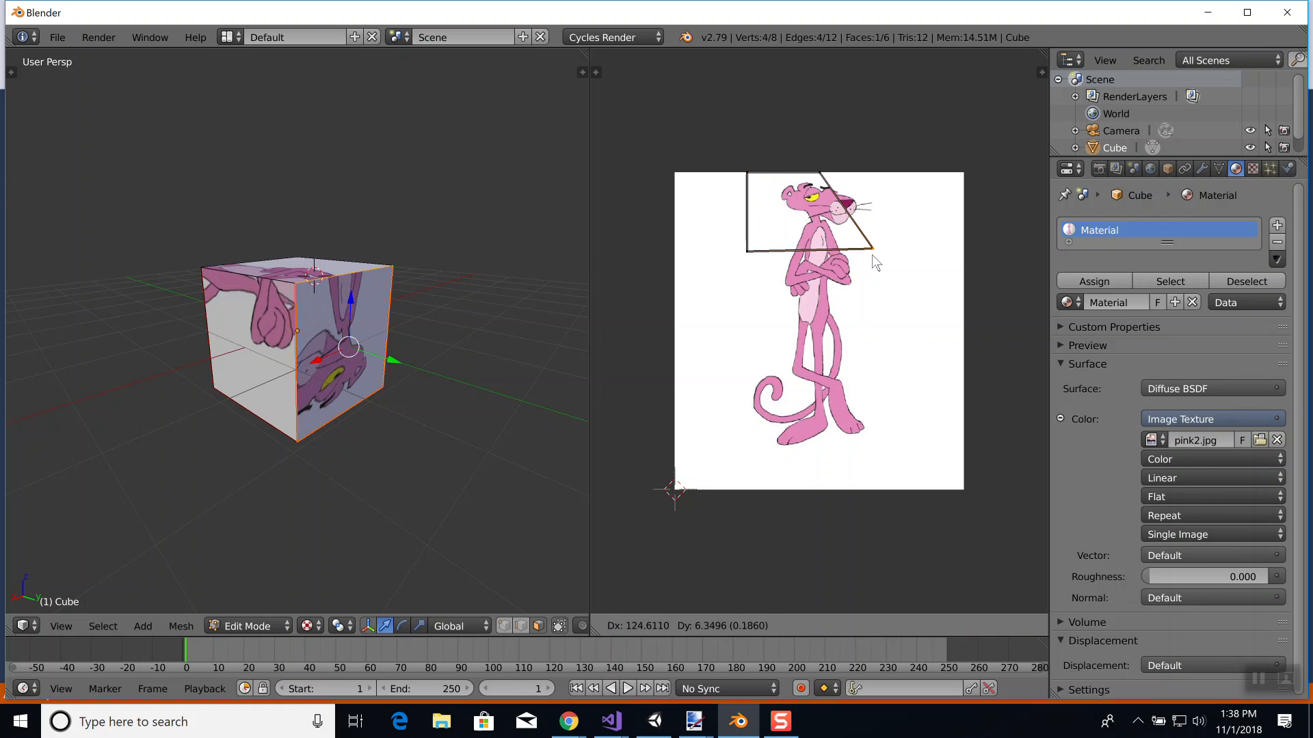
click(874, 256)
right_click(820, 174)
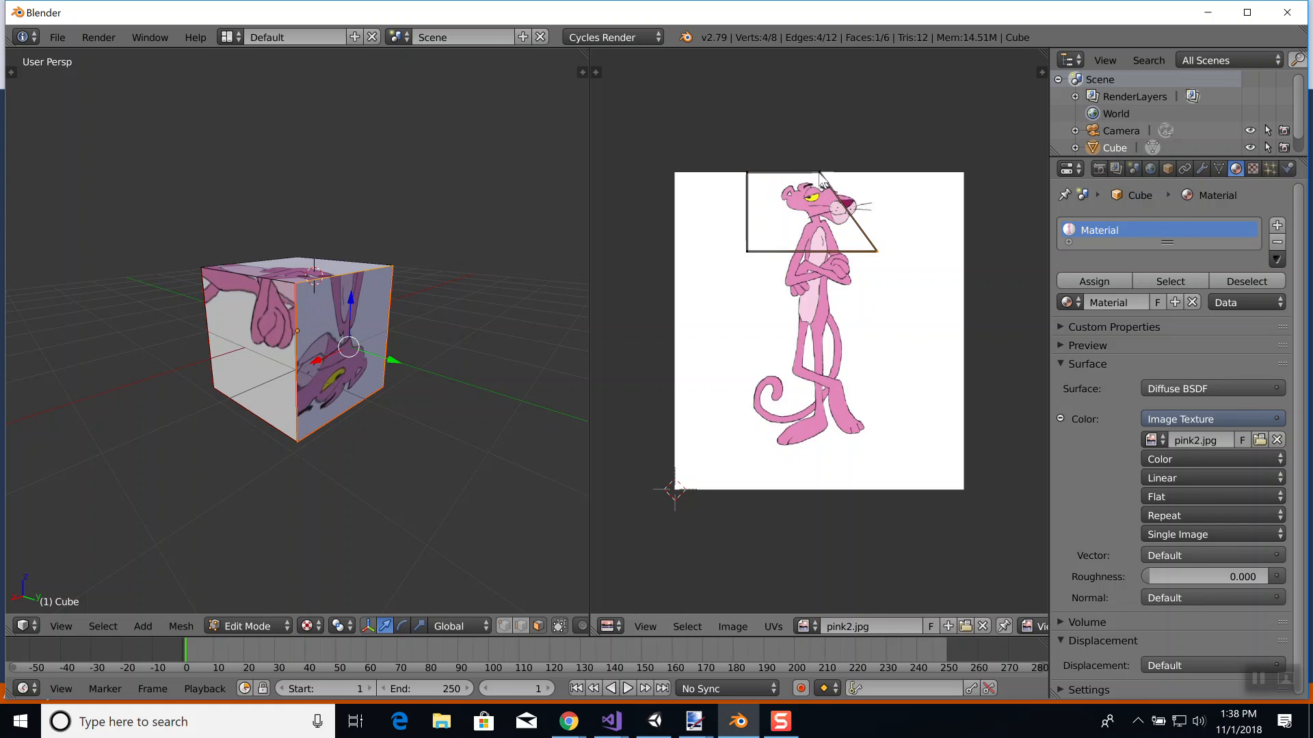
key(g)
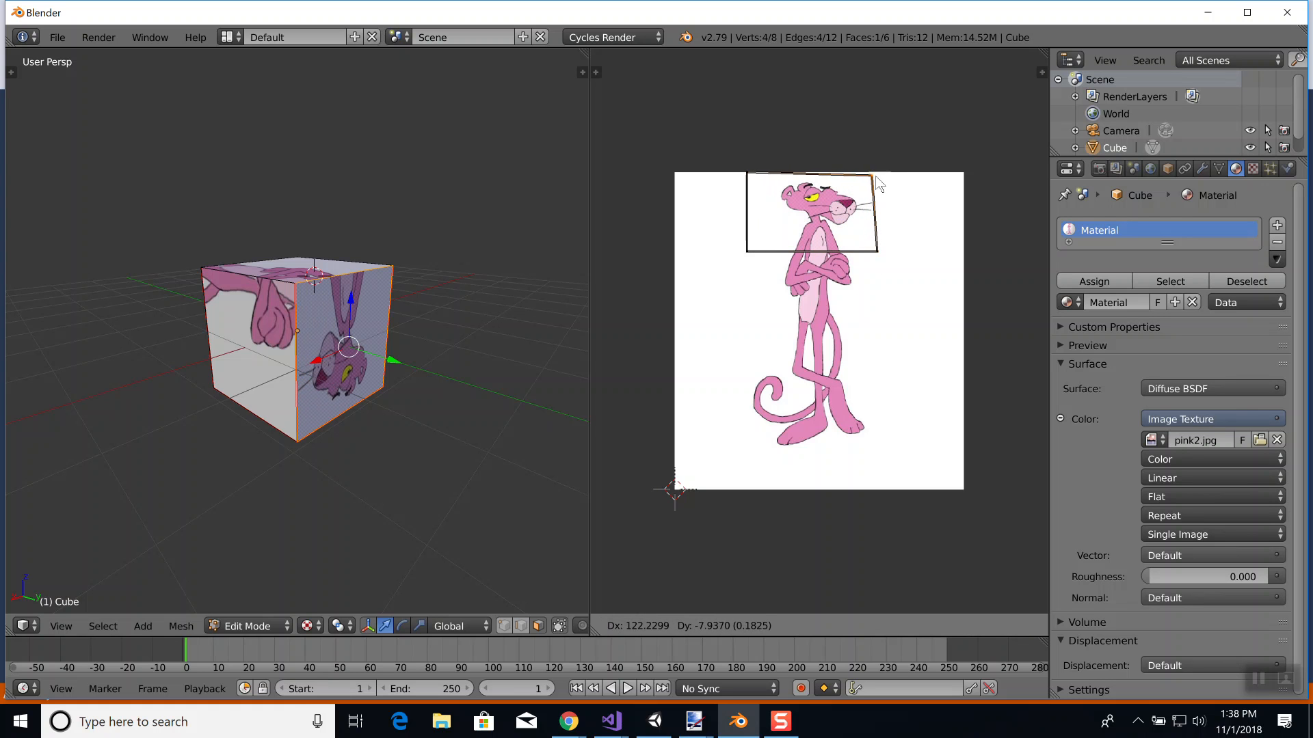
click(876, 174)
right_click(876, 252)
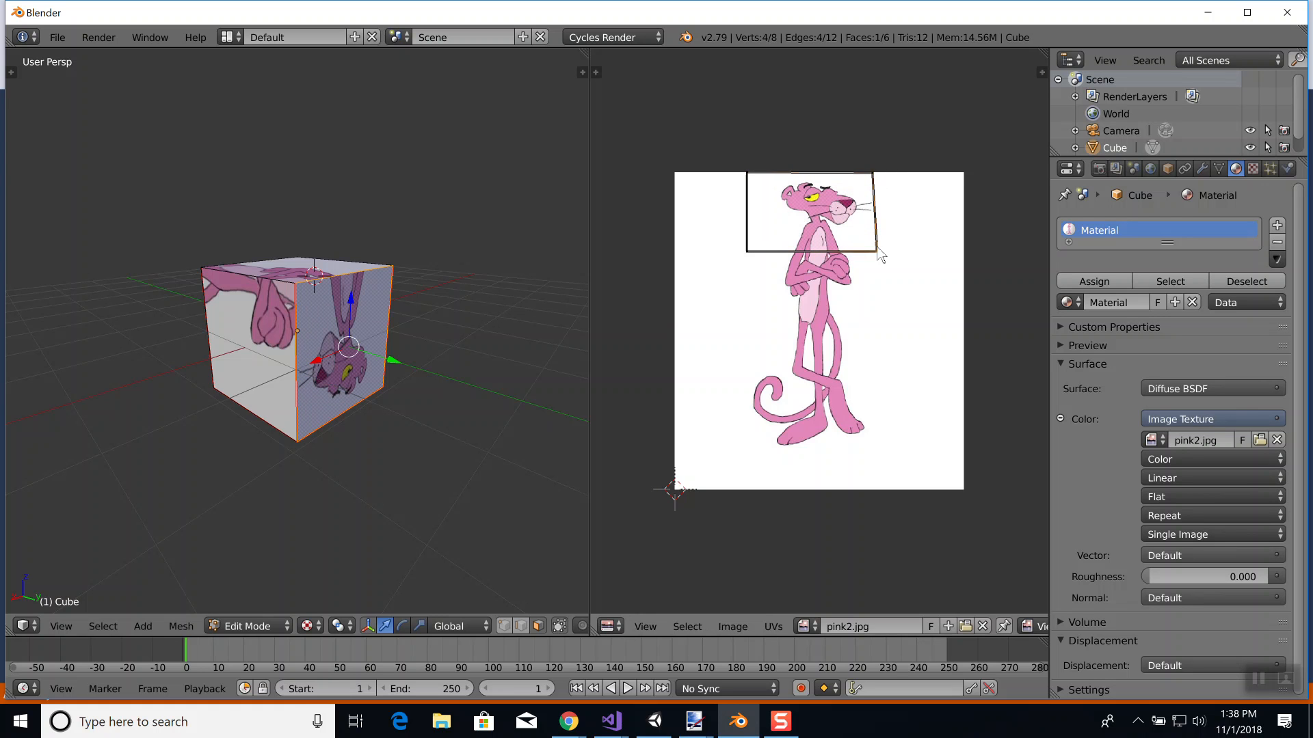
key(g)
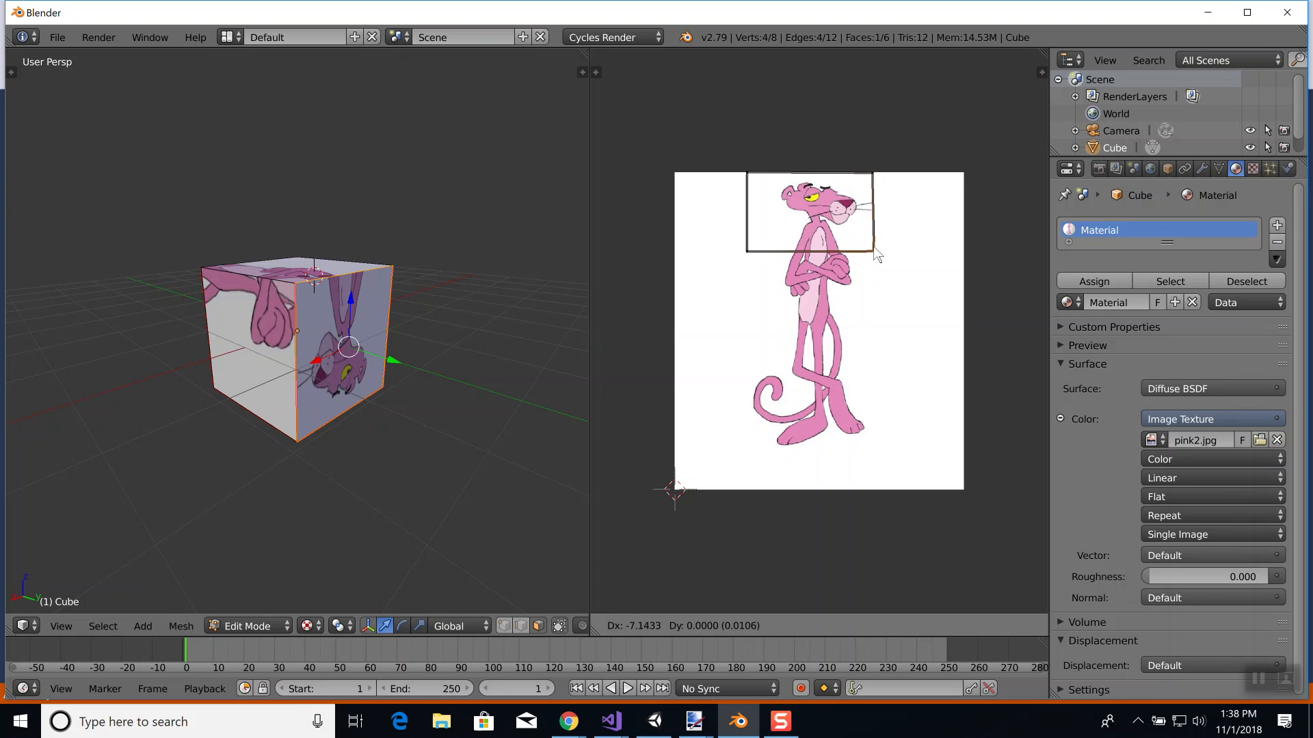
click(875, 254)
Move the two left-hand UV corners of the face inward to the edge of the panther's ear.
right_click(749, 172)
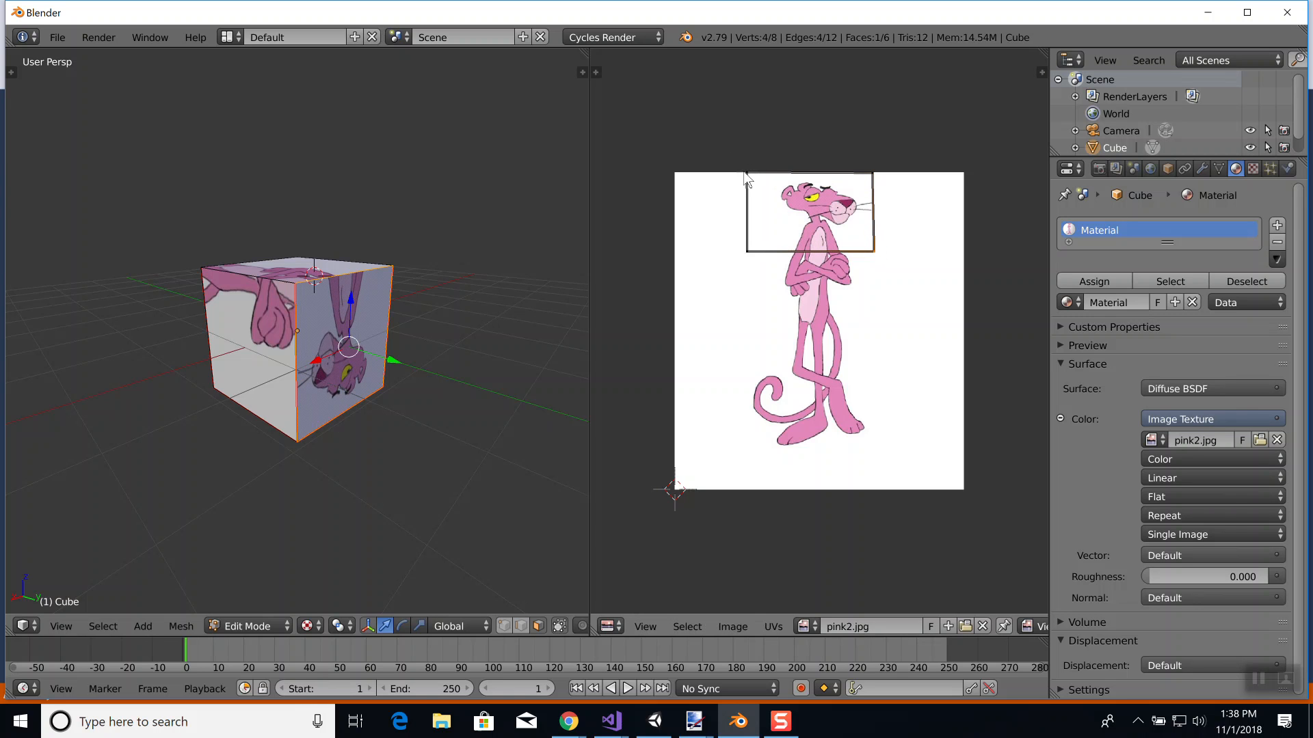
key(g)
click(783, 180)
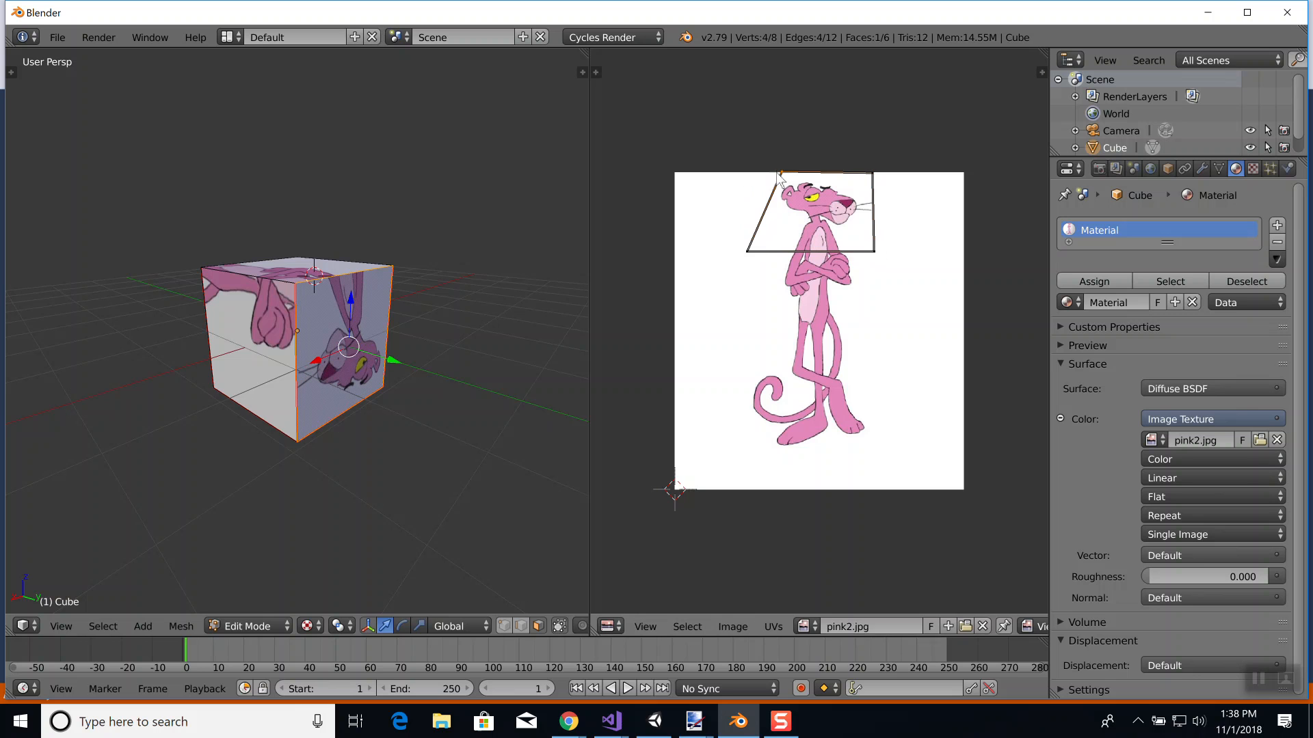
right_click(750, 254)
key(g)
click(784, 254)
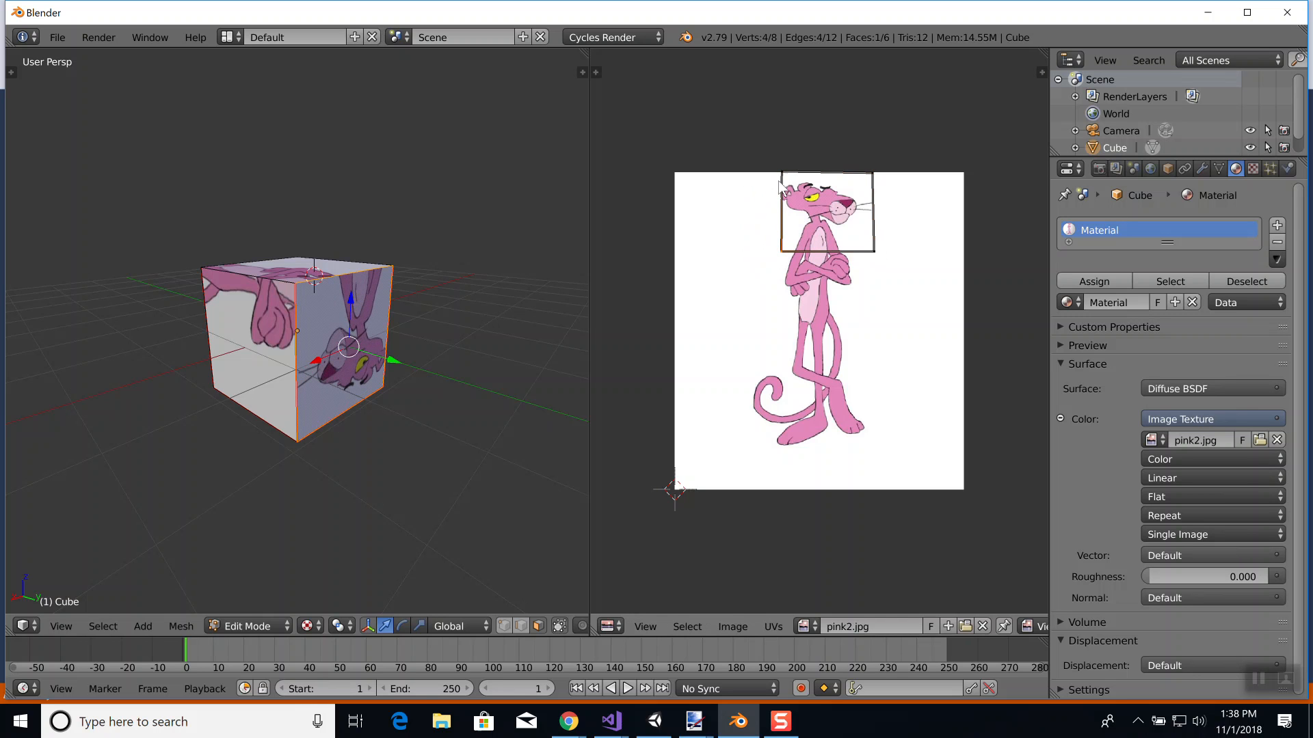
Fine-tune the two left-hand UV corners slightly outward so the outline fully encloses the panther's ear.
right_click(780, 175)
key(g)
click(778, 177)
right_click(784, 255)
key(g)
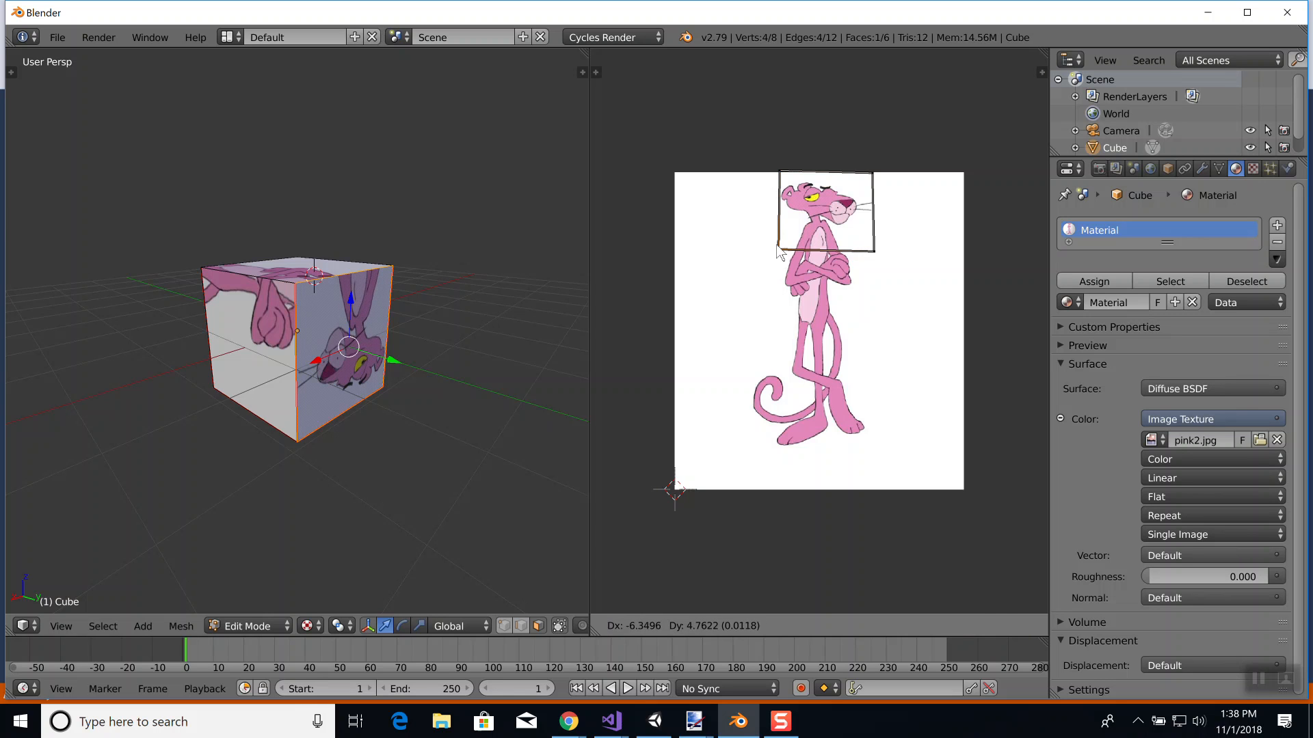
click(779, 253)
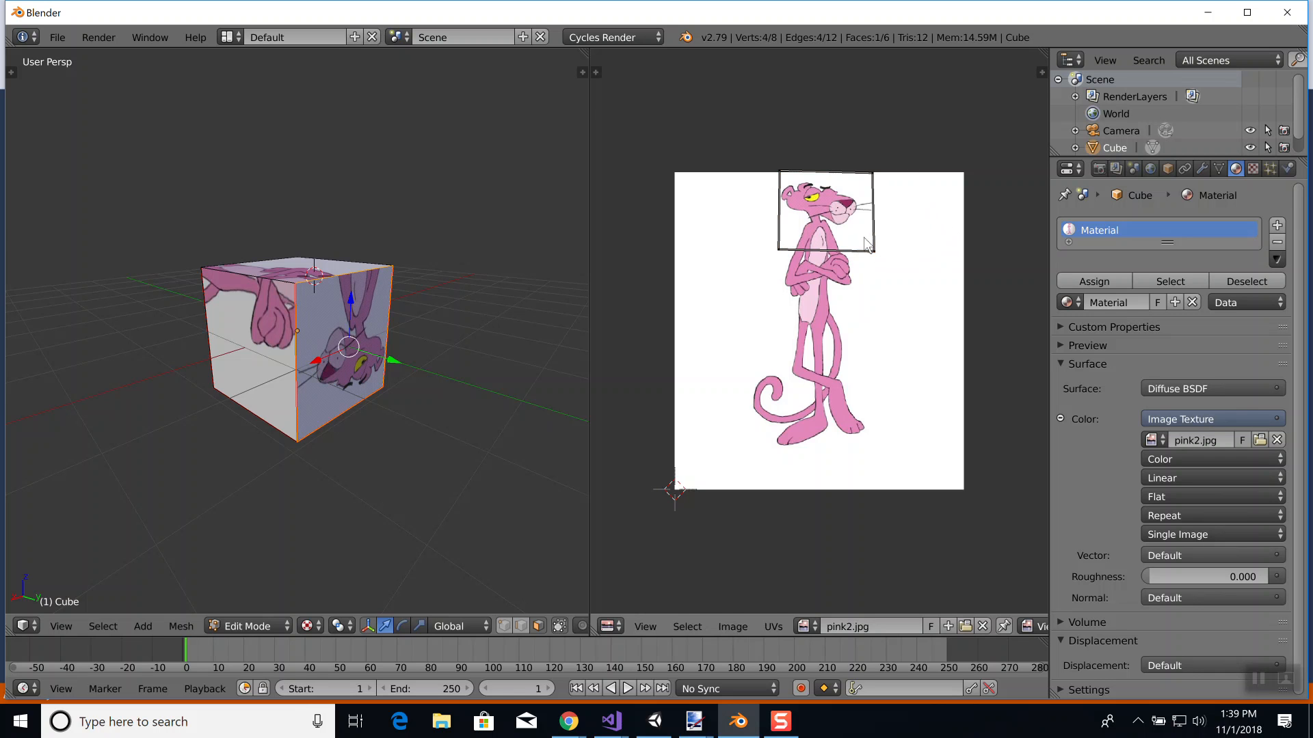
Rotate the selected face's UVs about 180 degrees so the panther's head appears upright on the cube.
key(r)
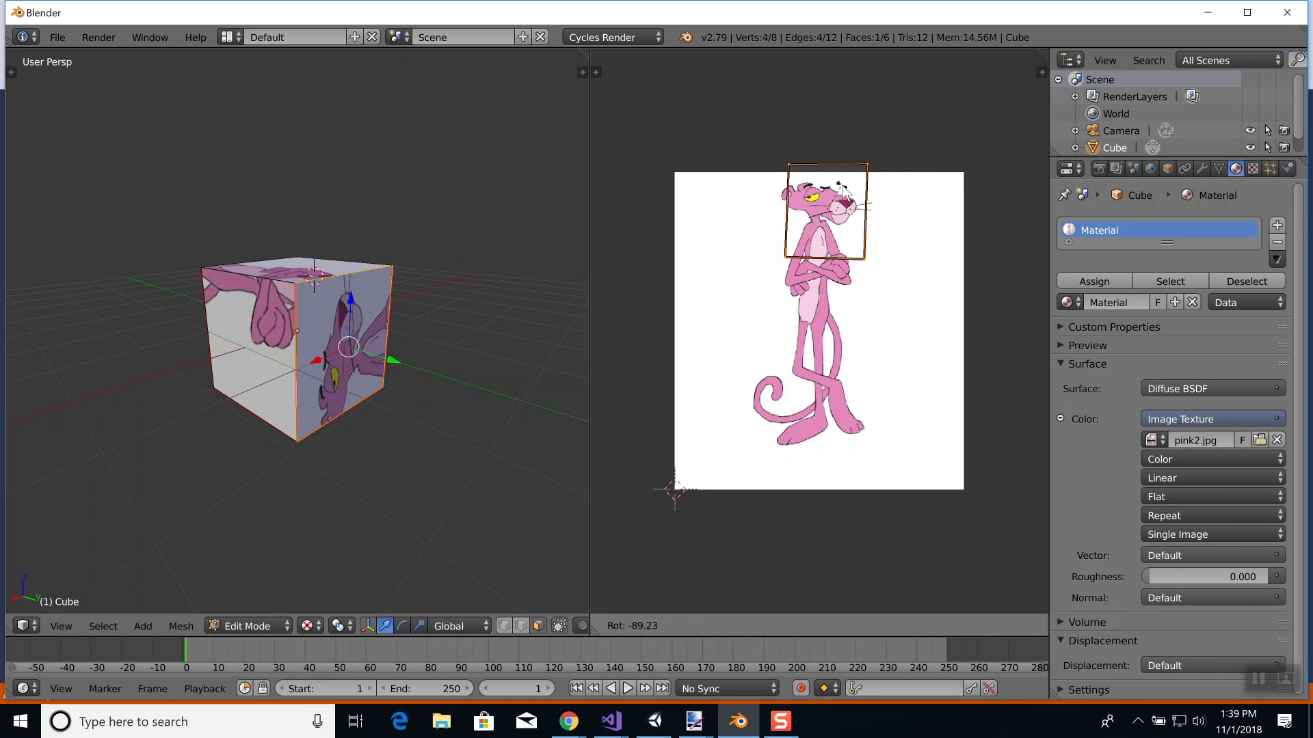
click(840, 199)
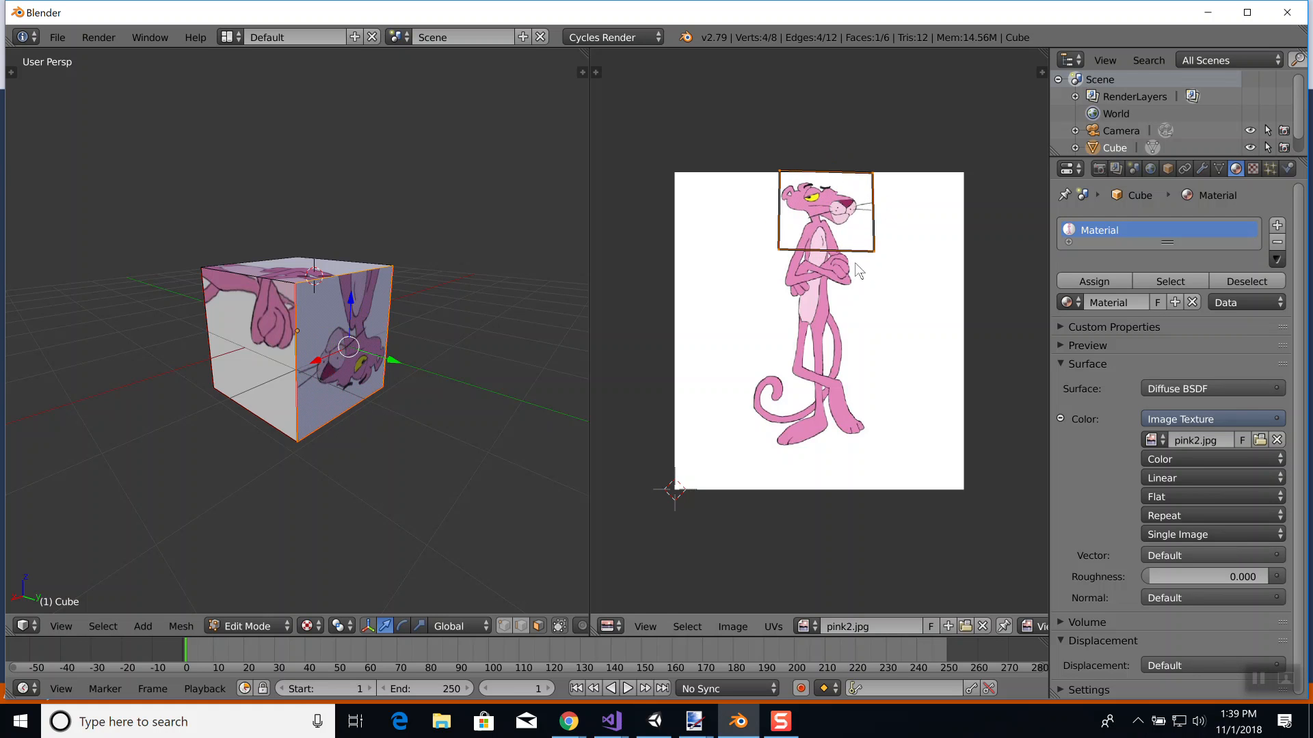
key(r)
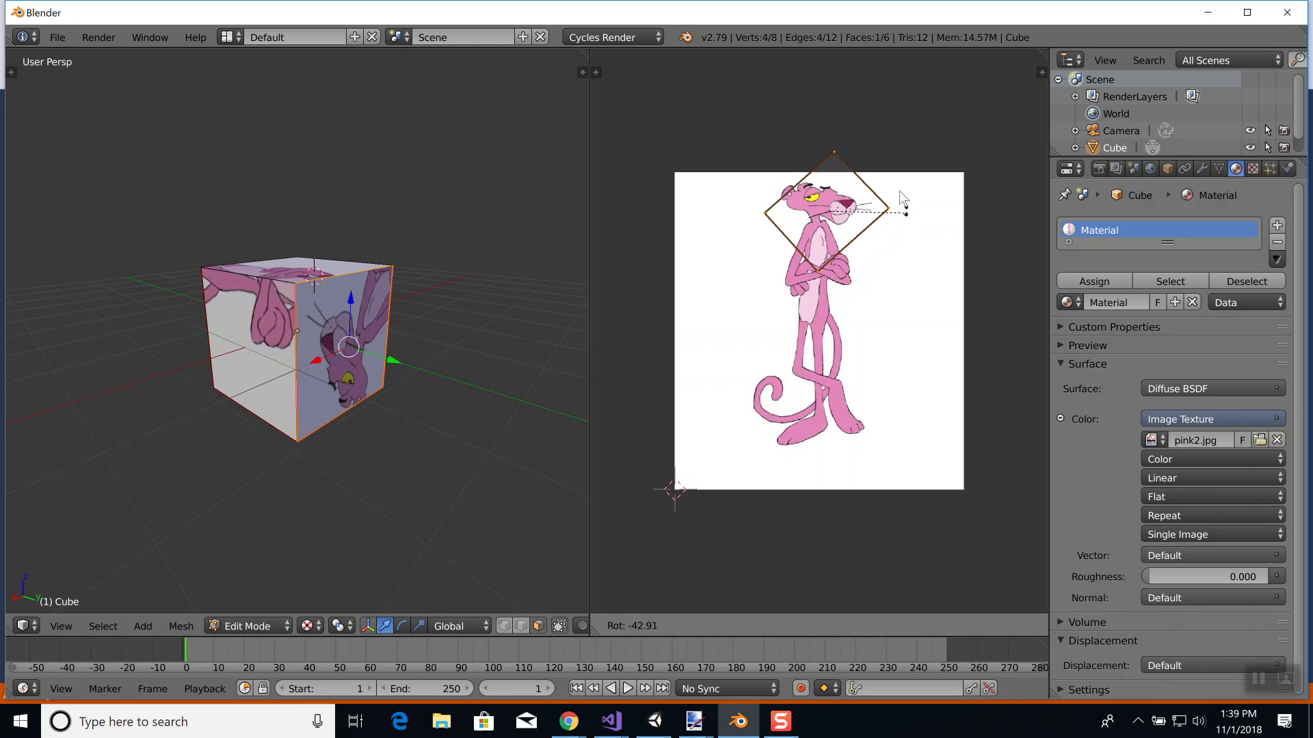
click(796, 187)
middle_drag(478, 343, 445, 325)
scroll(445, 326, up, 5)
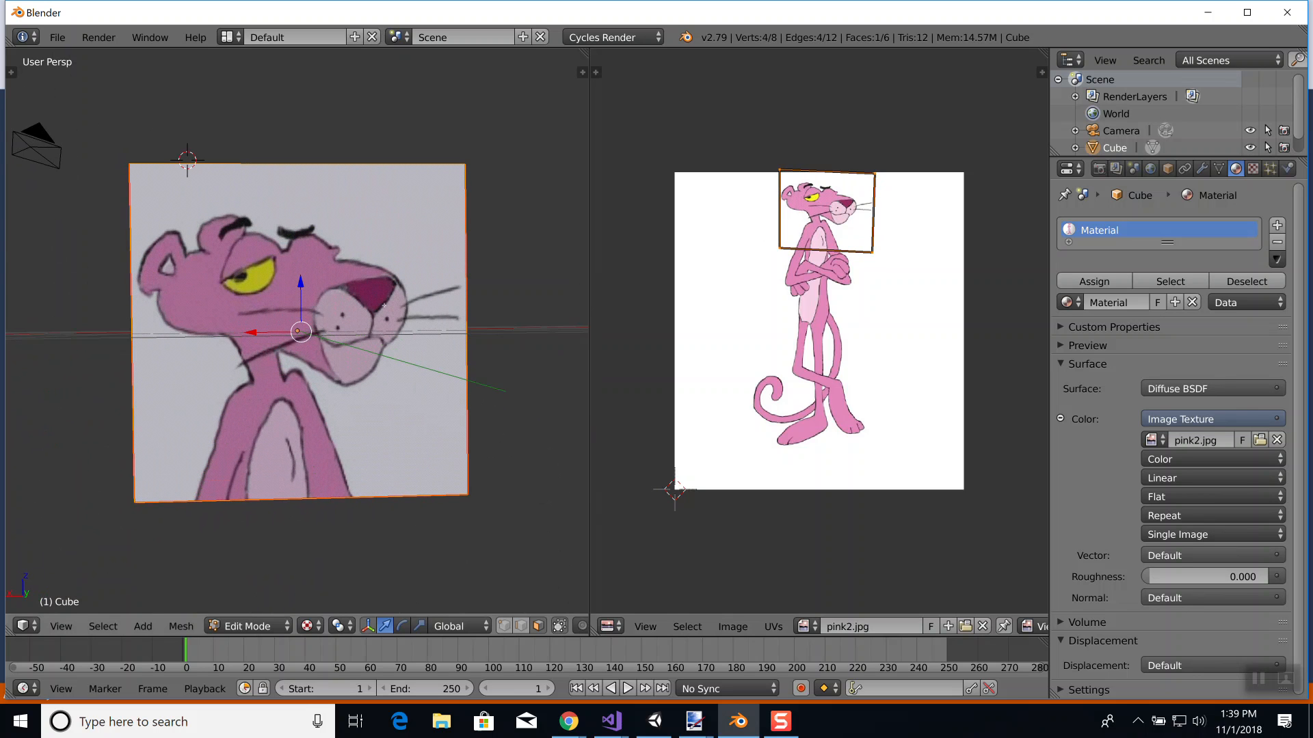
Select the adjacent side face showing the panther's folded hands and move its UVs over the panther's head in the image.
middle_drag(384, 306, 453, 315)
right_click(361, 357)
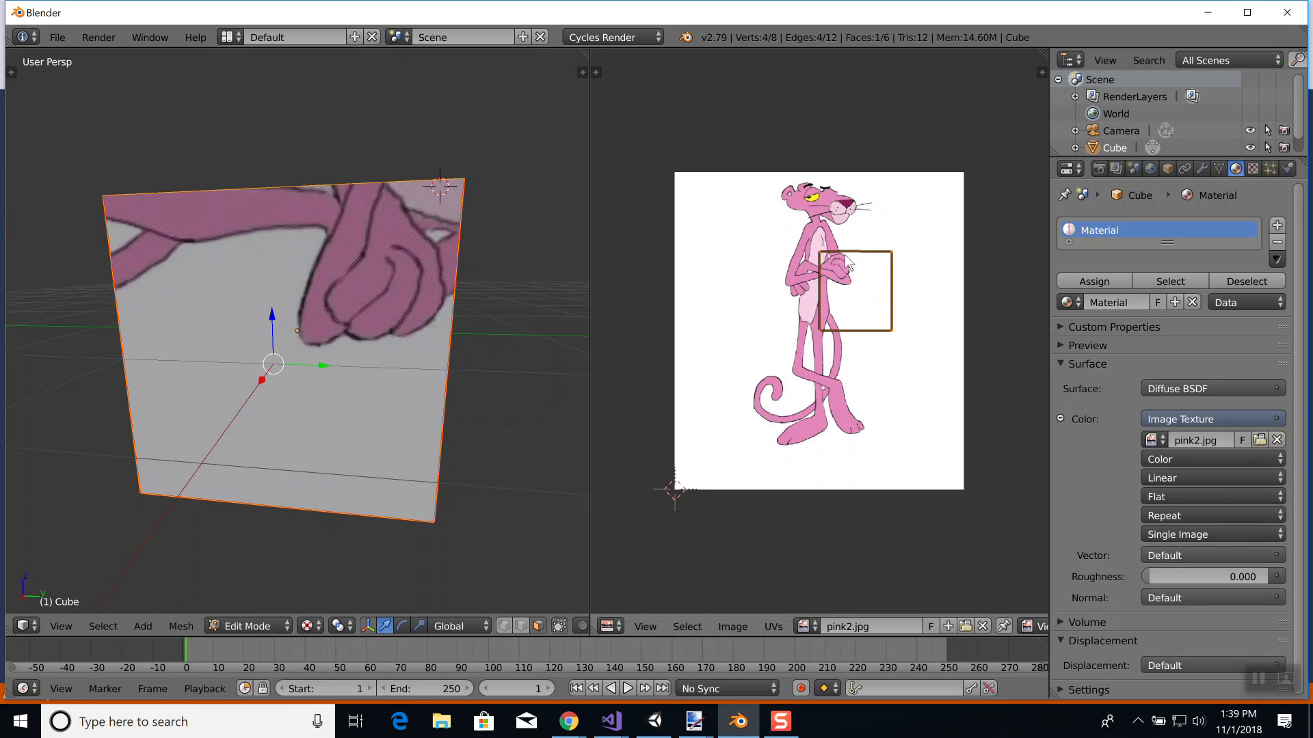
key(g)
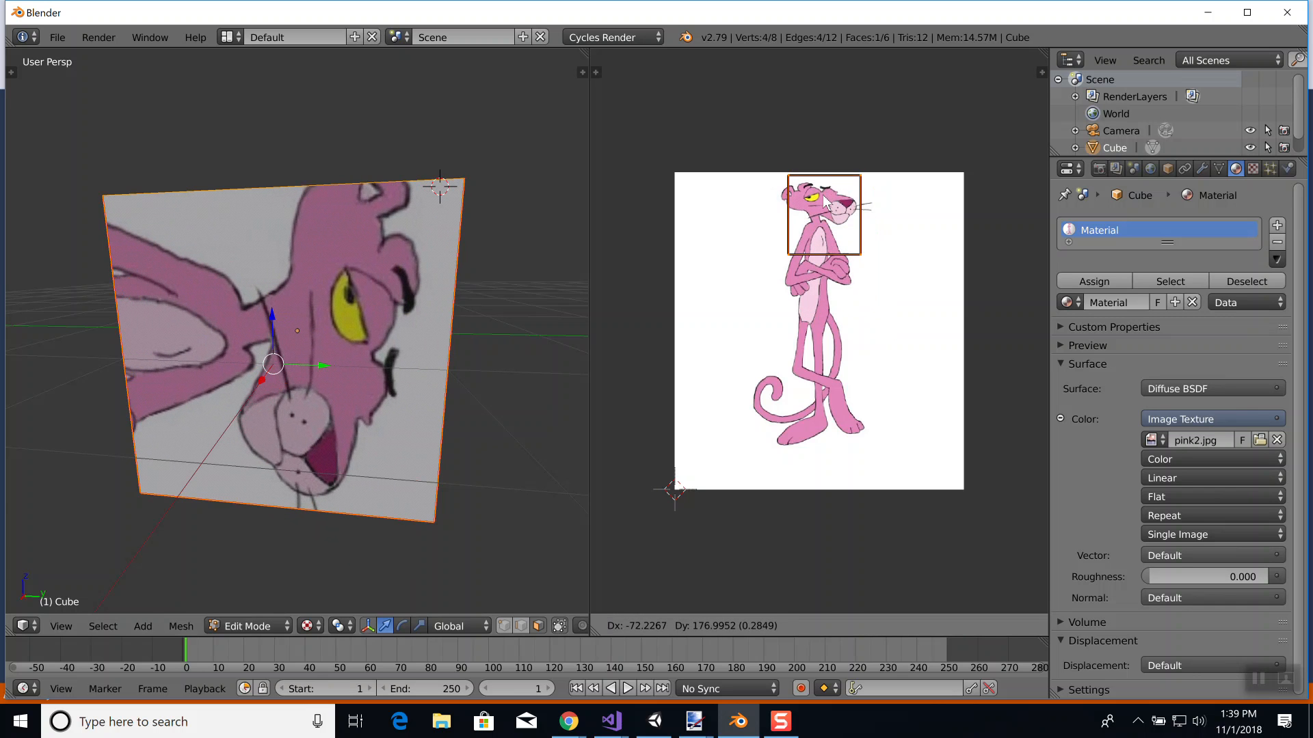
click(825, 199)
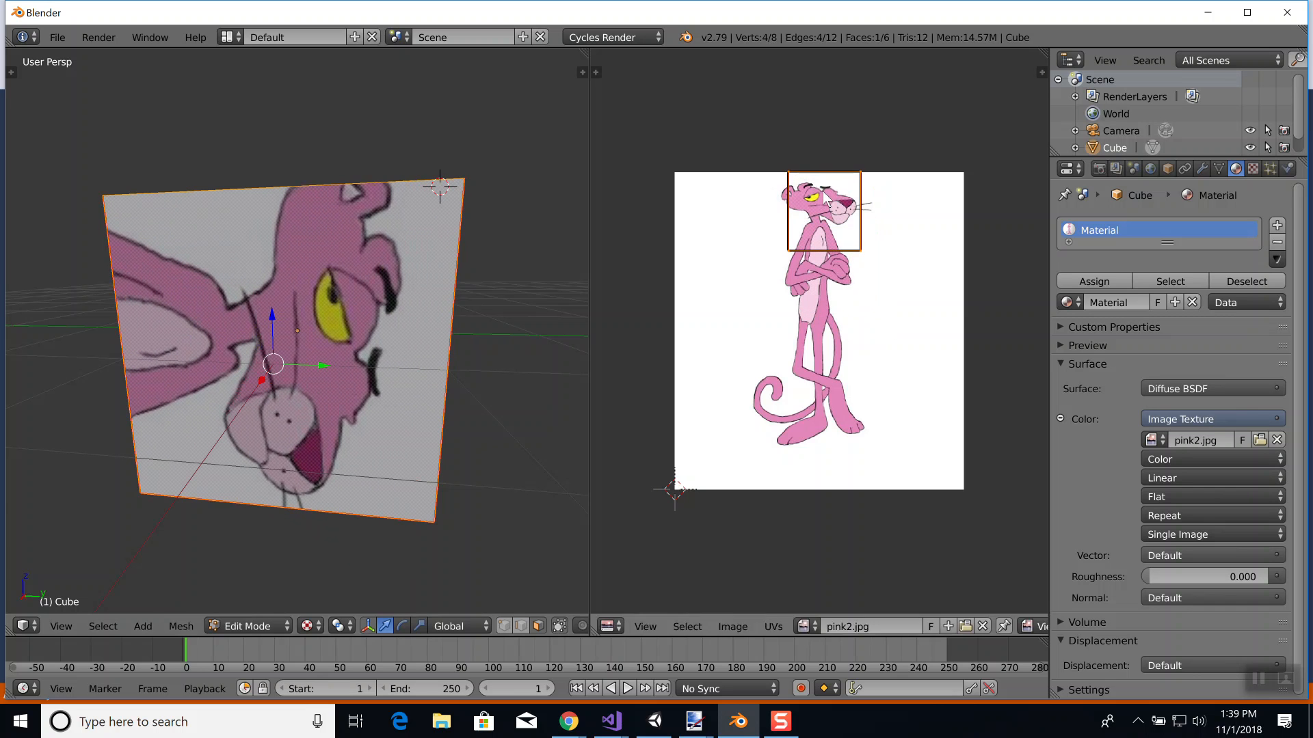
key(g)
right_click(791, 253)
Scale this face's UVs up by about 1.19 and reposition them so the outline encloses the panther's ear and nose.
key(s)
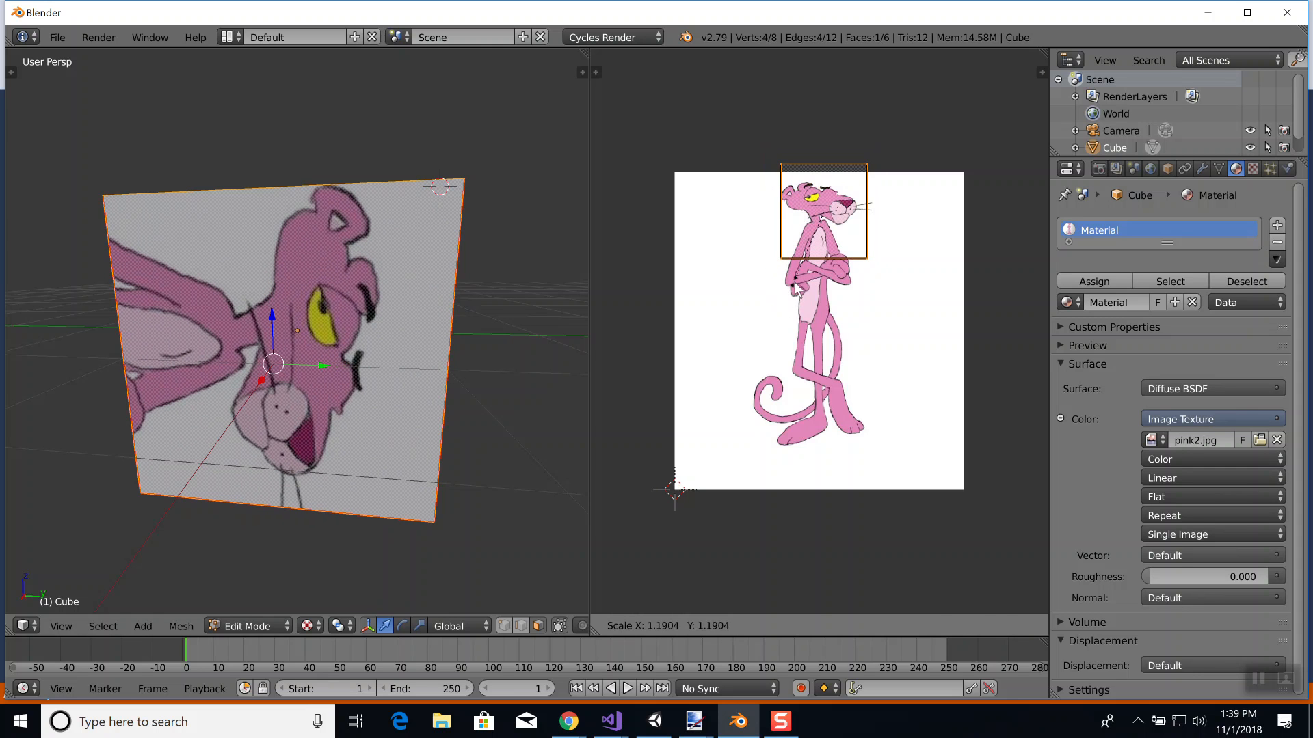
click(796, 289)
key(g)
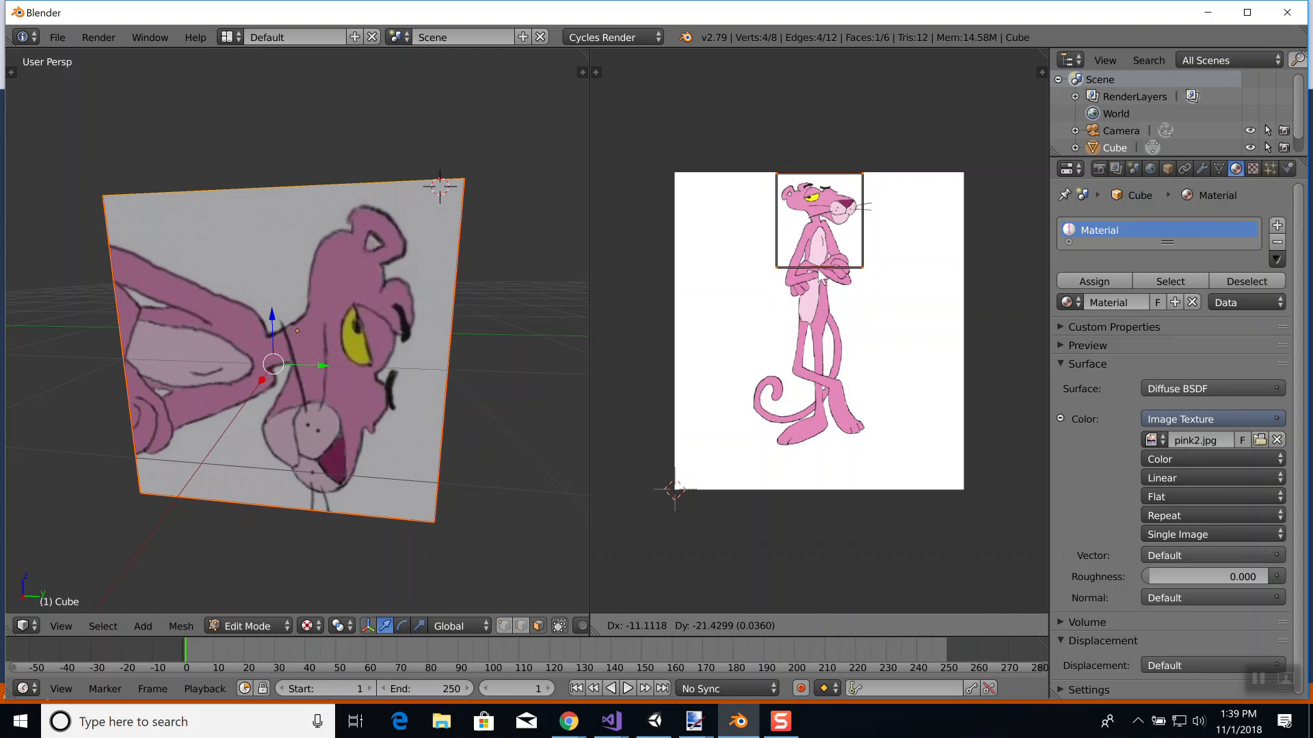
click(821, 276)
Rotate this face's UVs by 90 degrees to turn the sideways head upright.
middle_drag(581, 332, 524, 329)
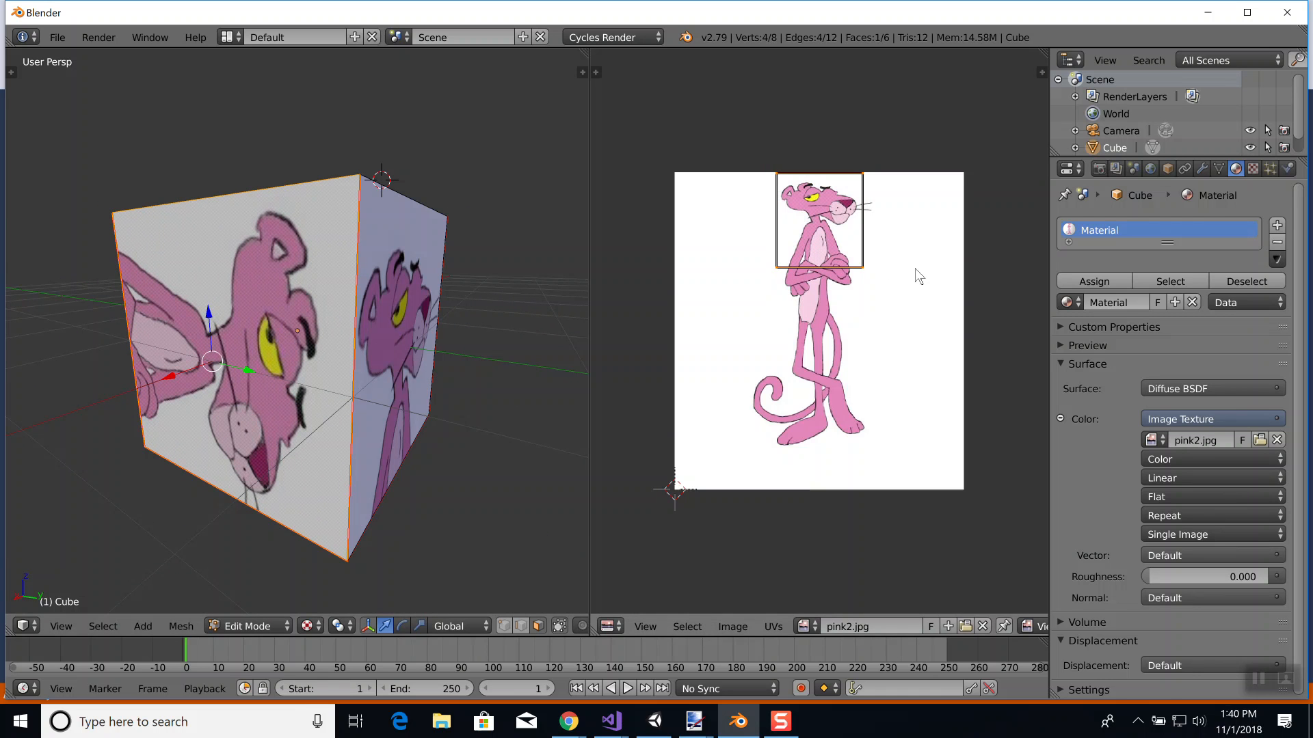
key(r)
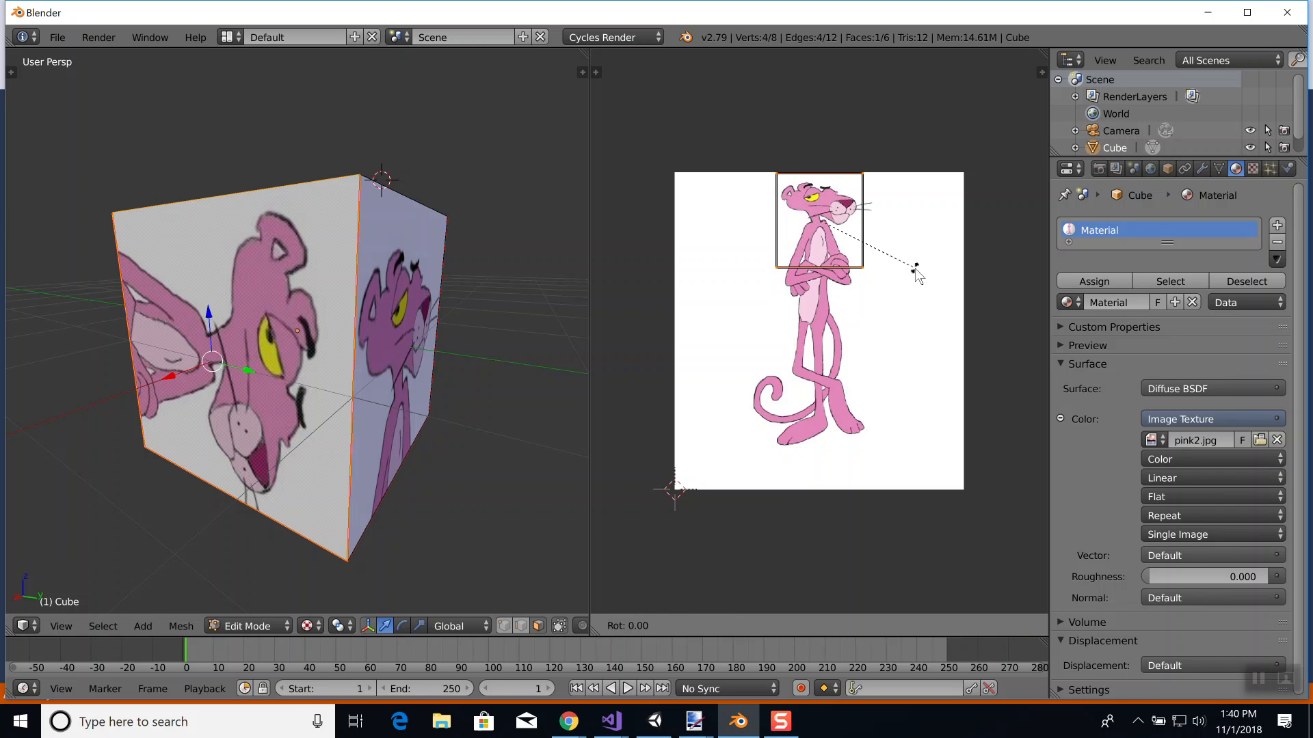
text(90)
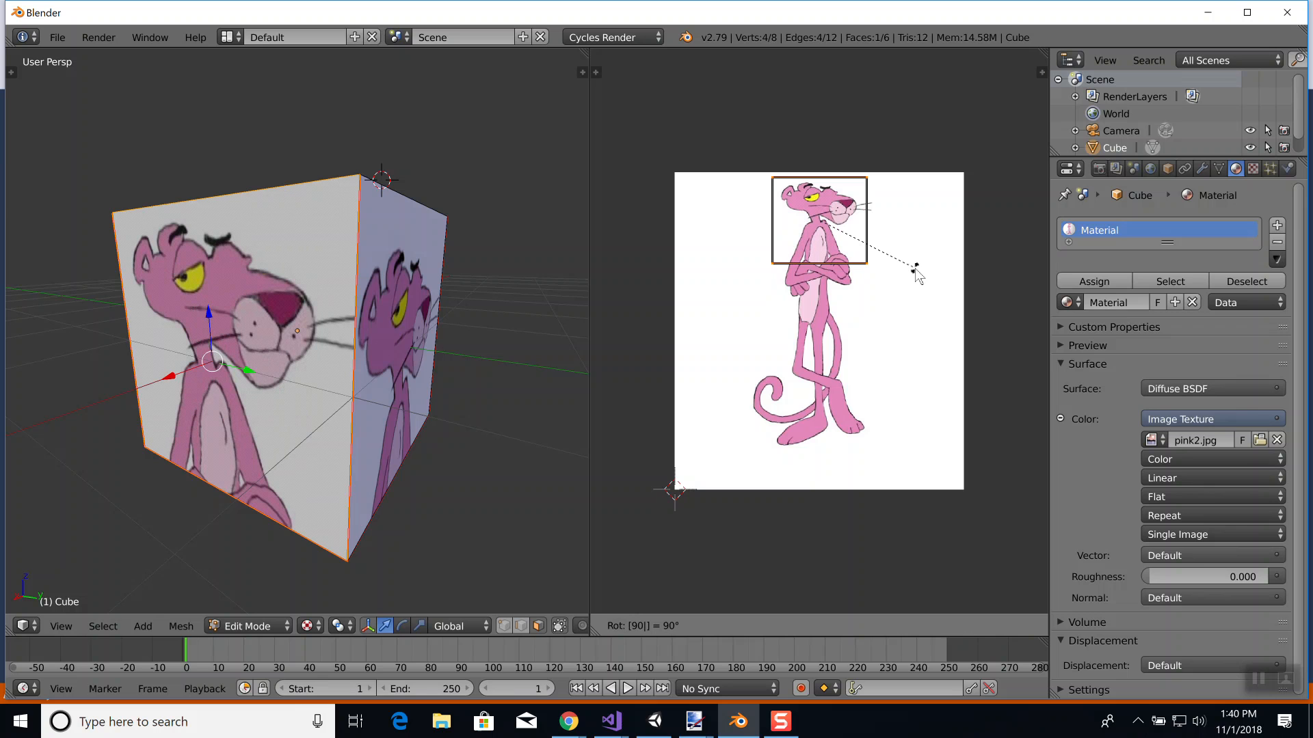
key(Return)
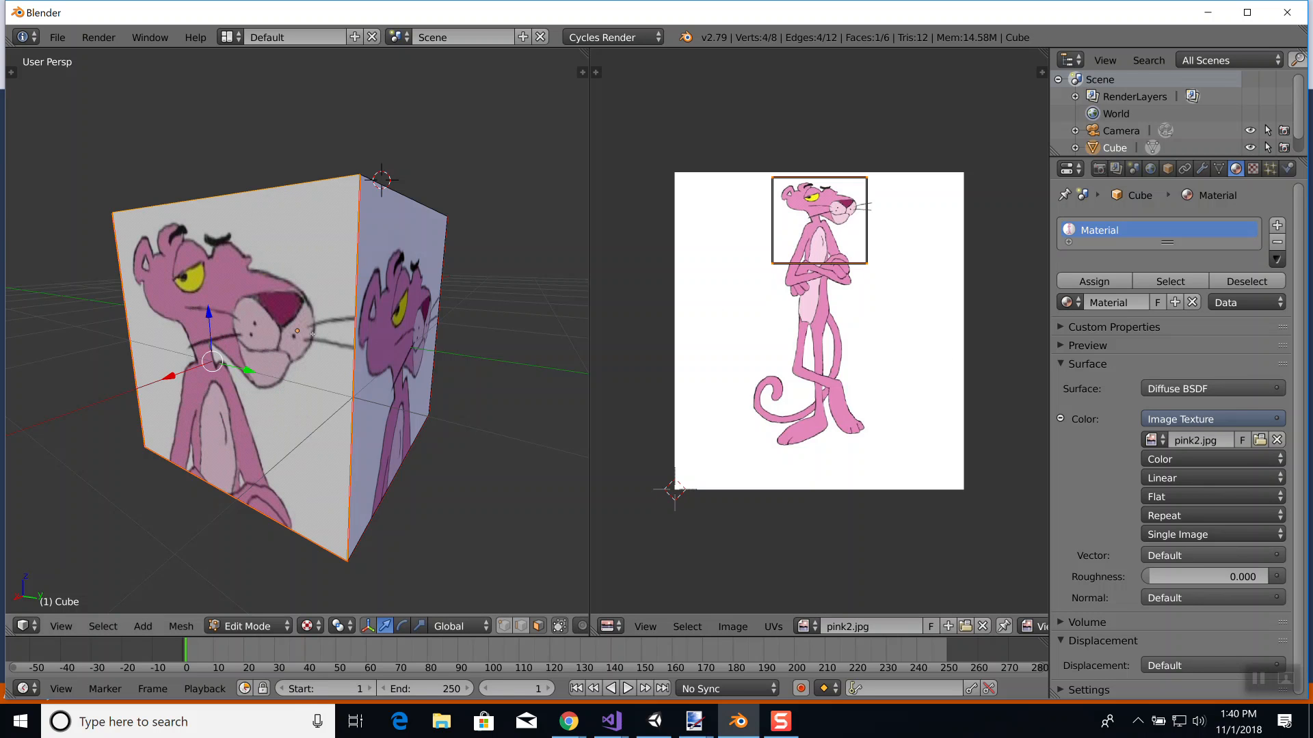
Select the side face showing the curled tail and move its UVs up over the panther's head.
middle_drag(325, 352, 414, 350)
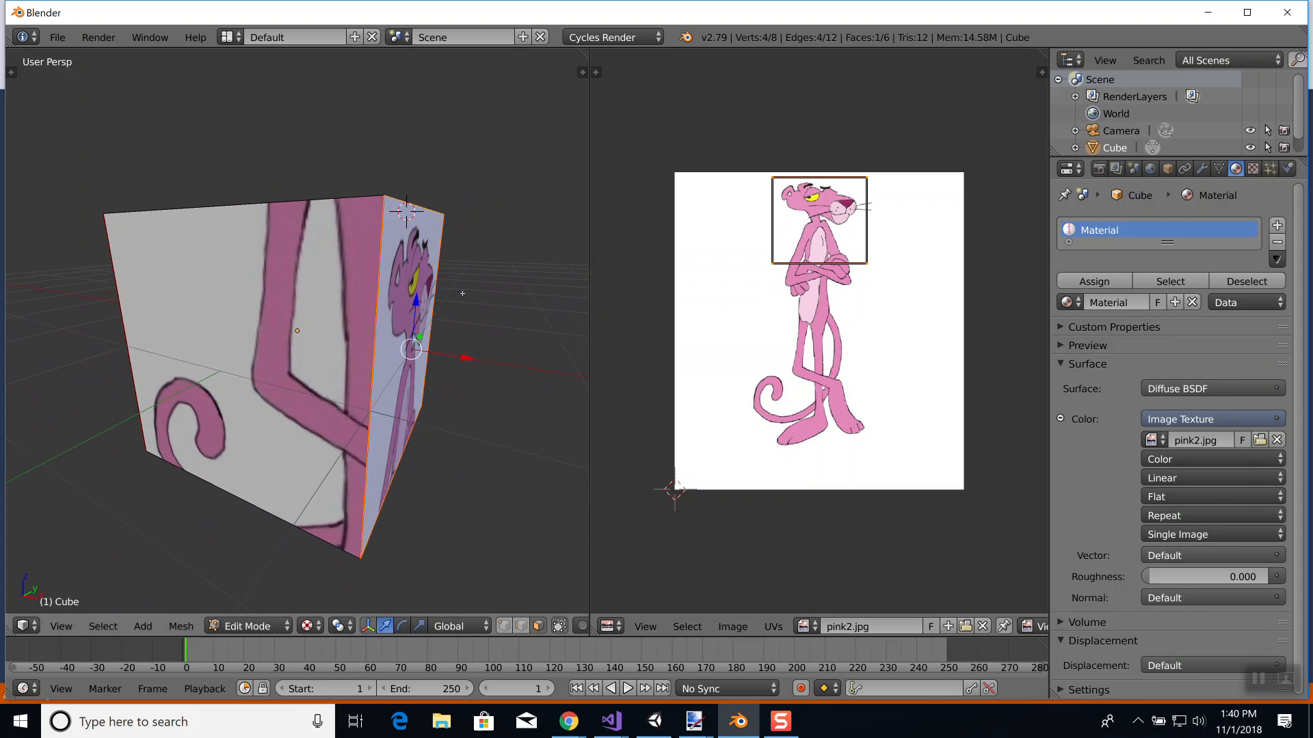
right_click(225, 263)
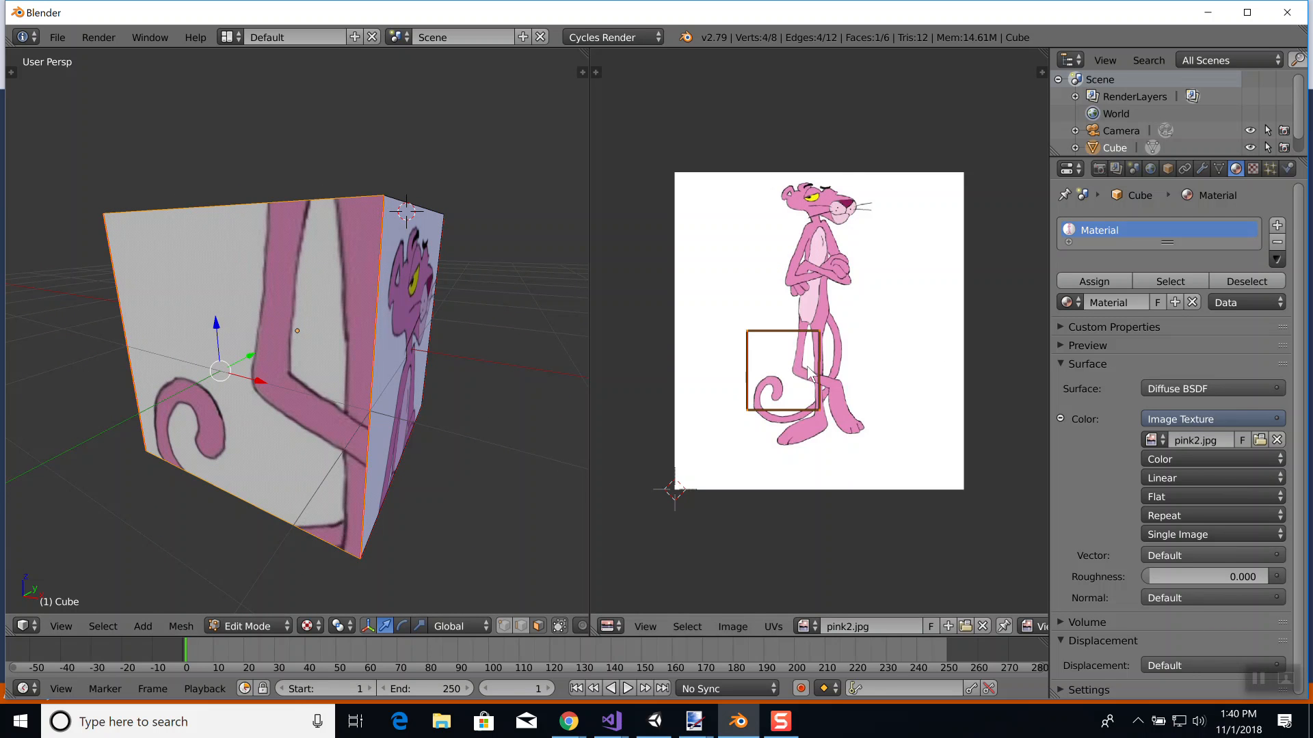
key(g)
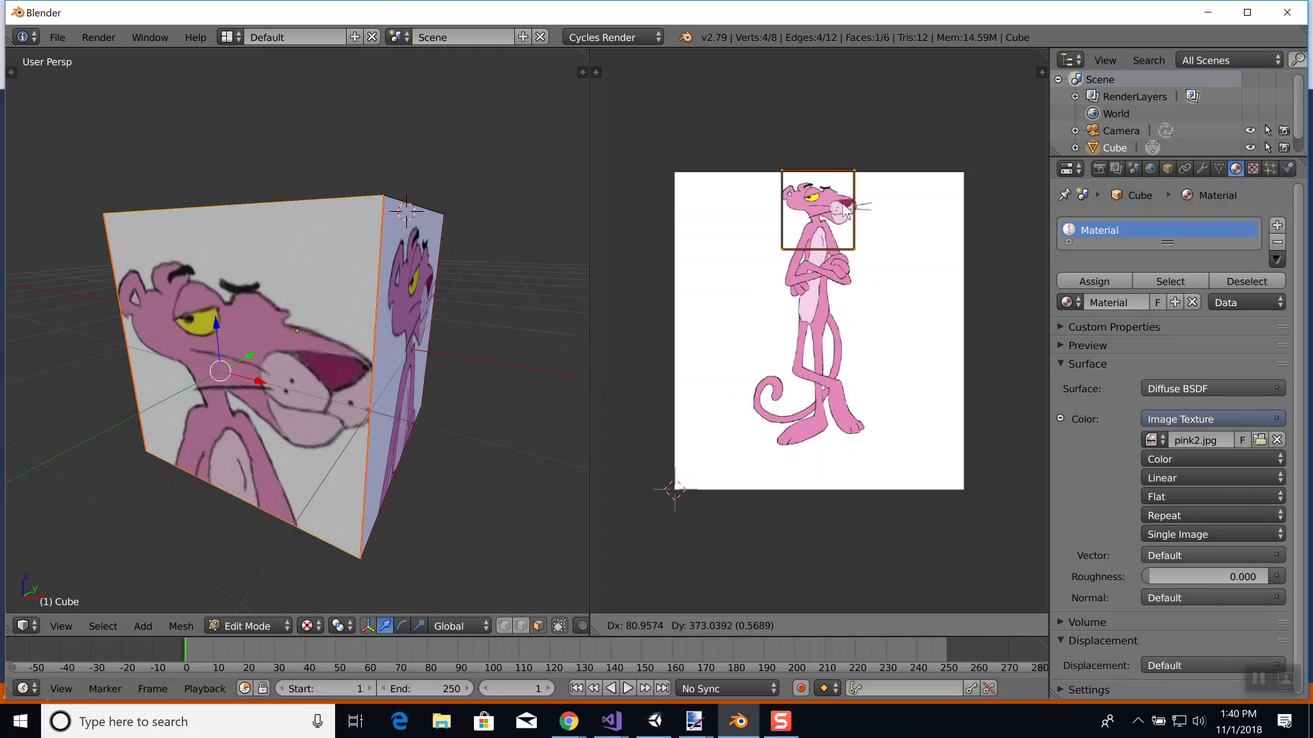
click(846, 214)
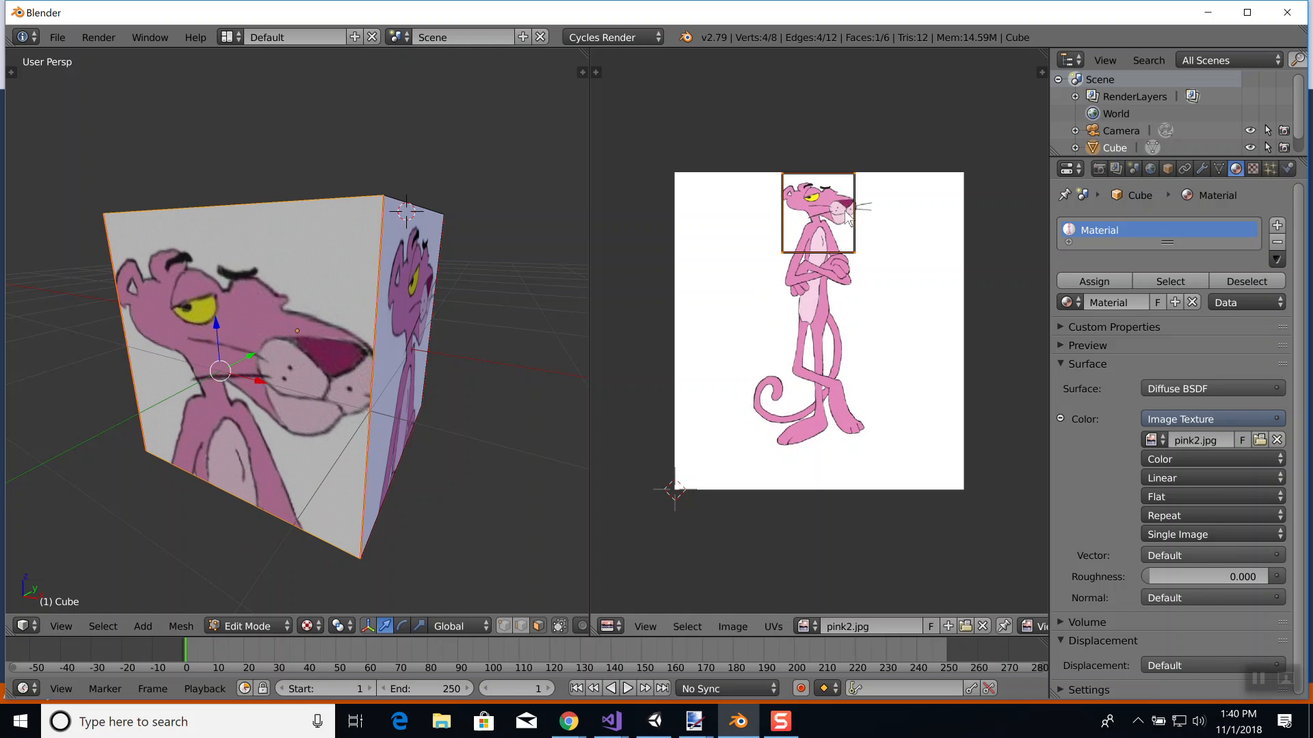
Enlarge the former tail face's UVs and shift them to frame the panther's head, upper body and folded arms.
key(s)
click(853, 223)
key(g)
click(853, 233)
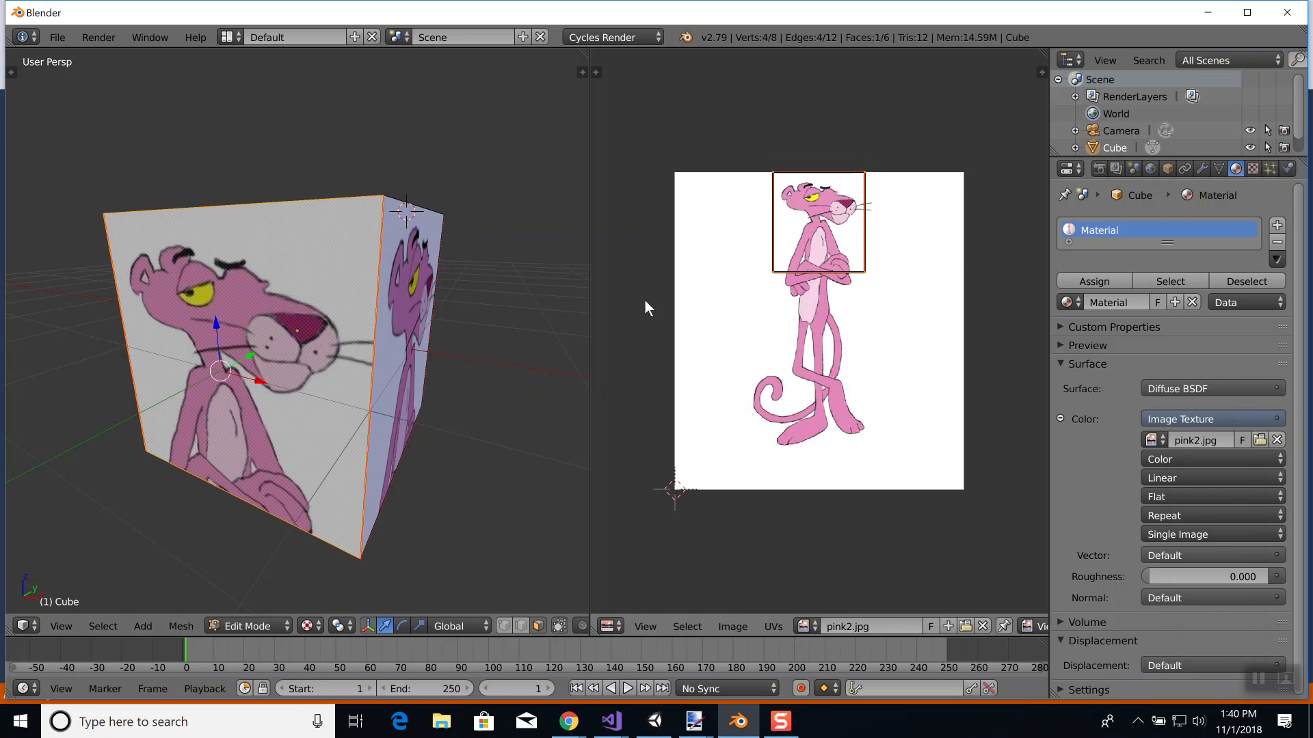
Select the remaining blank side face and move its UVs onto the panther's head.
middle_drag(355, 301, 404, 330)
middle_drag(368, 336, 525, 315)
right_click(324, 324)
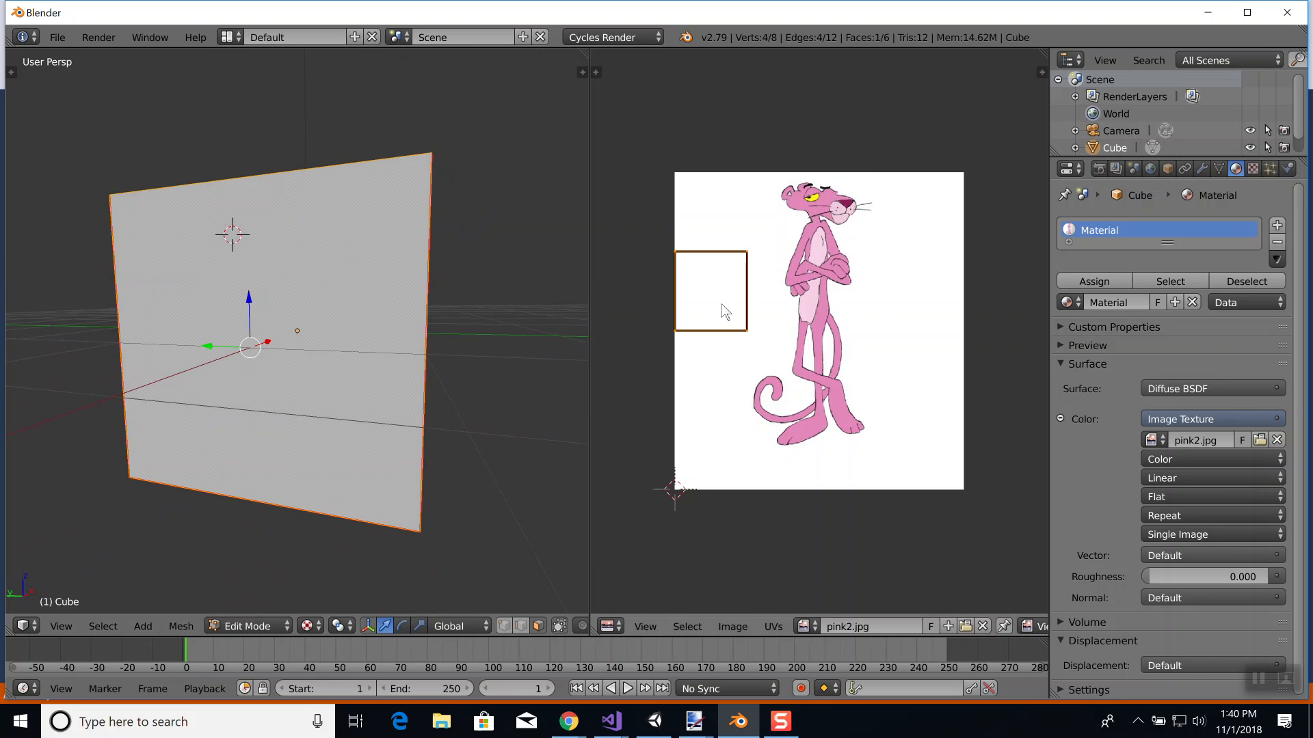
key(g)
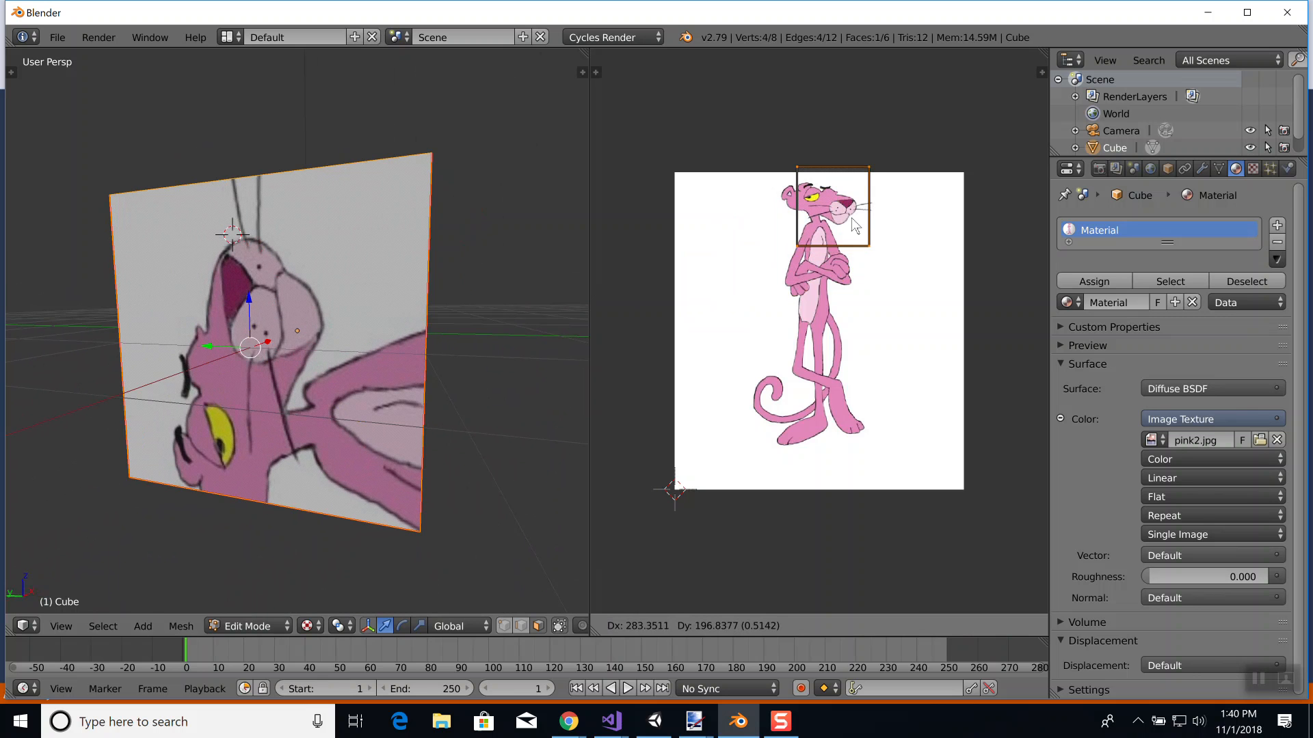
click(846, 225)
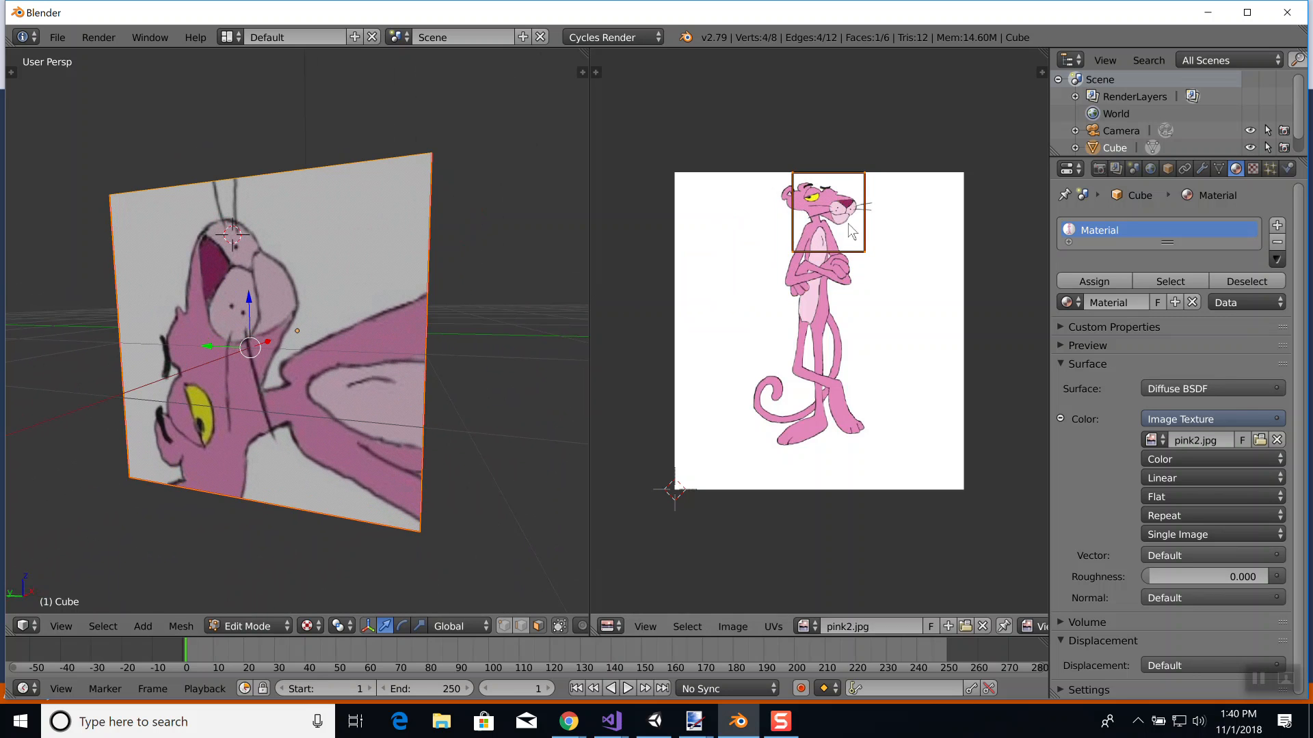
Enlarge the last side face's UVs and reposition them around the panther's head and folded arms, level with the image's upper edge.
key(s)
click(854, 225)
key(g)
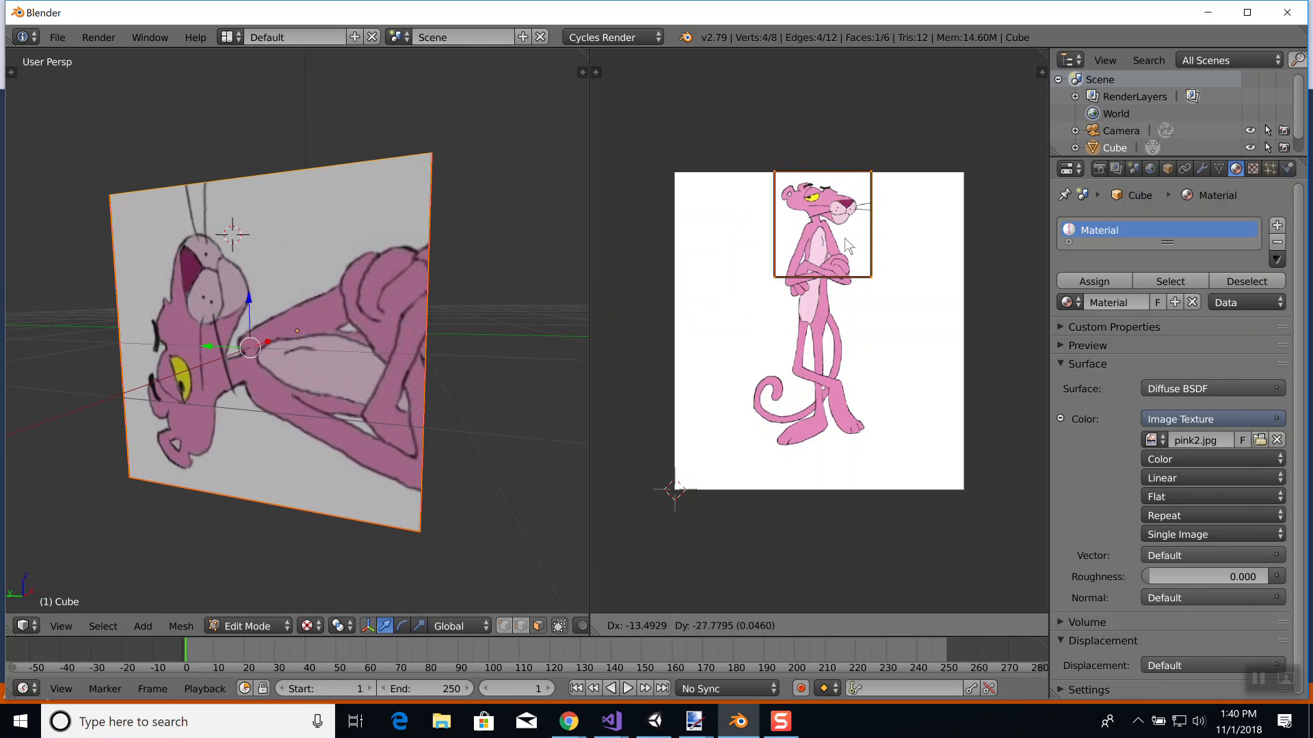
click(841, 243)
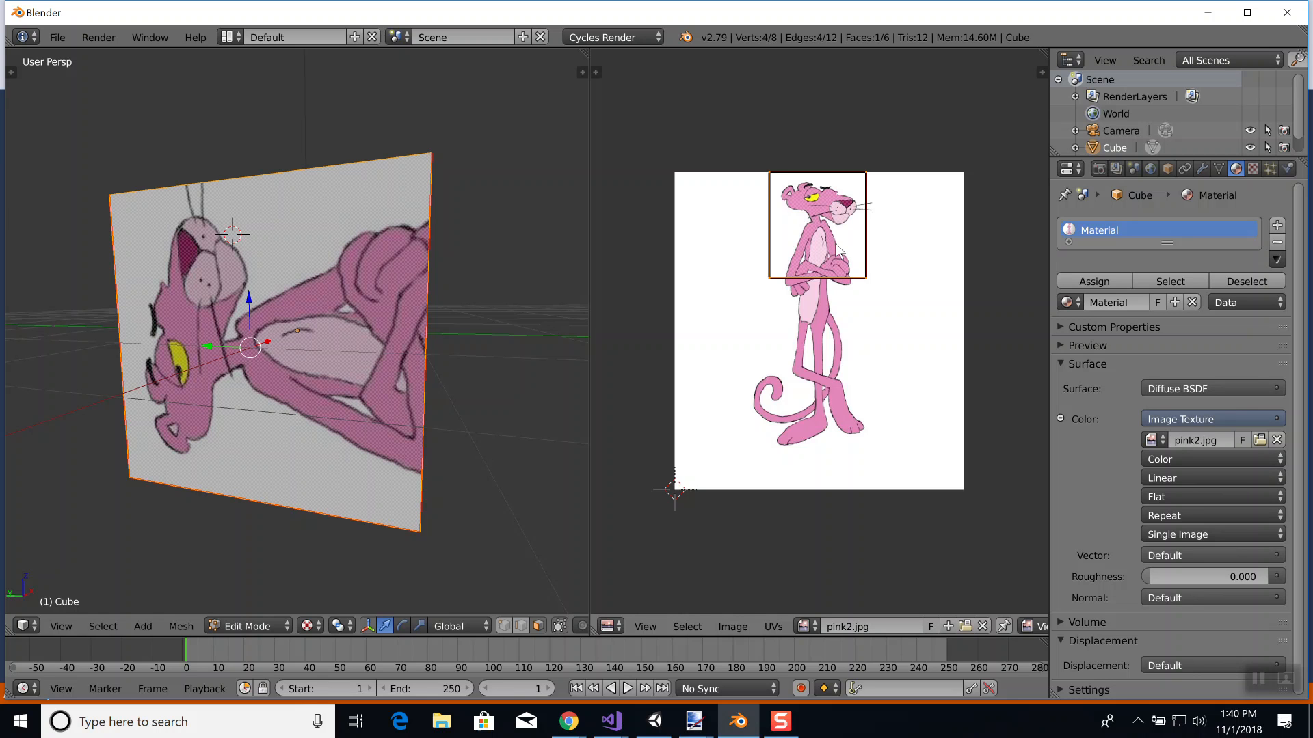
Rotate the last side face's UVs by 270 degrees and nudge them up to the image's upper edge.
key(r)
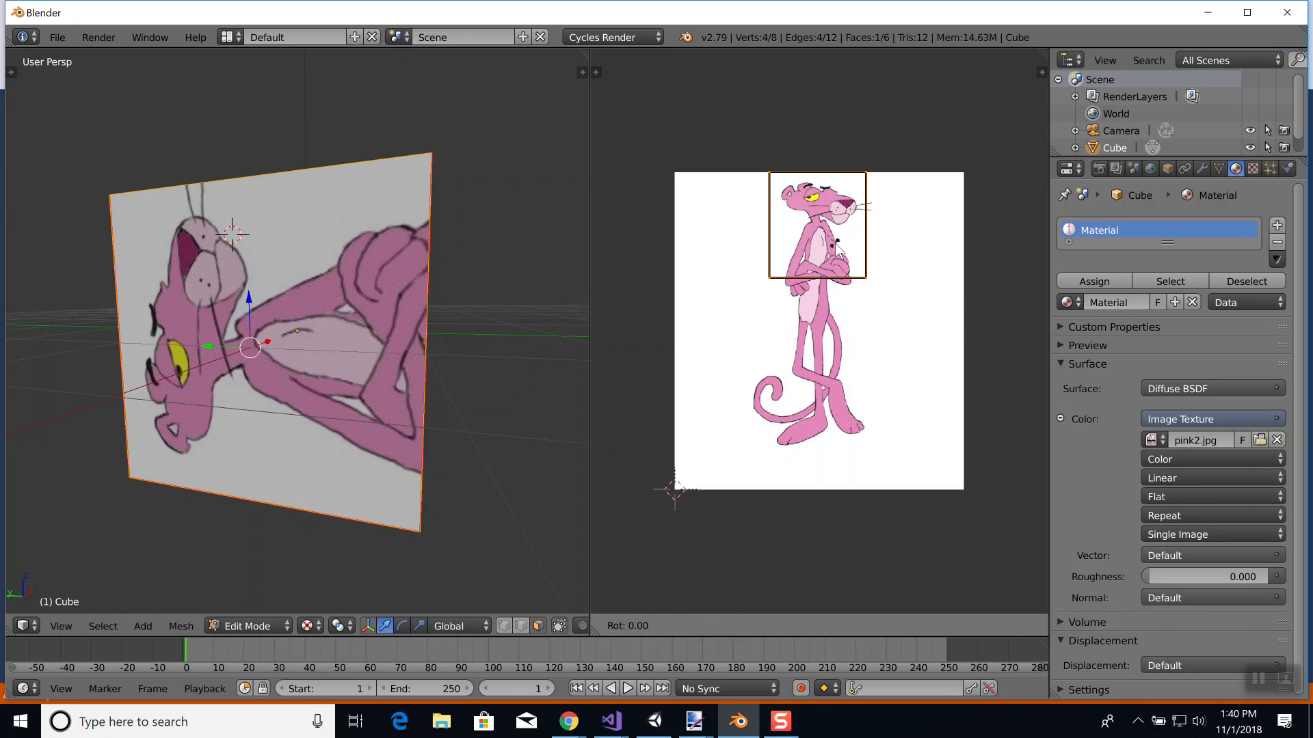
text(270)
key(Return)
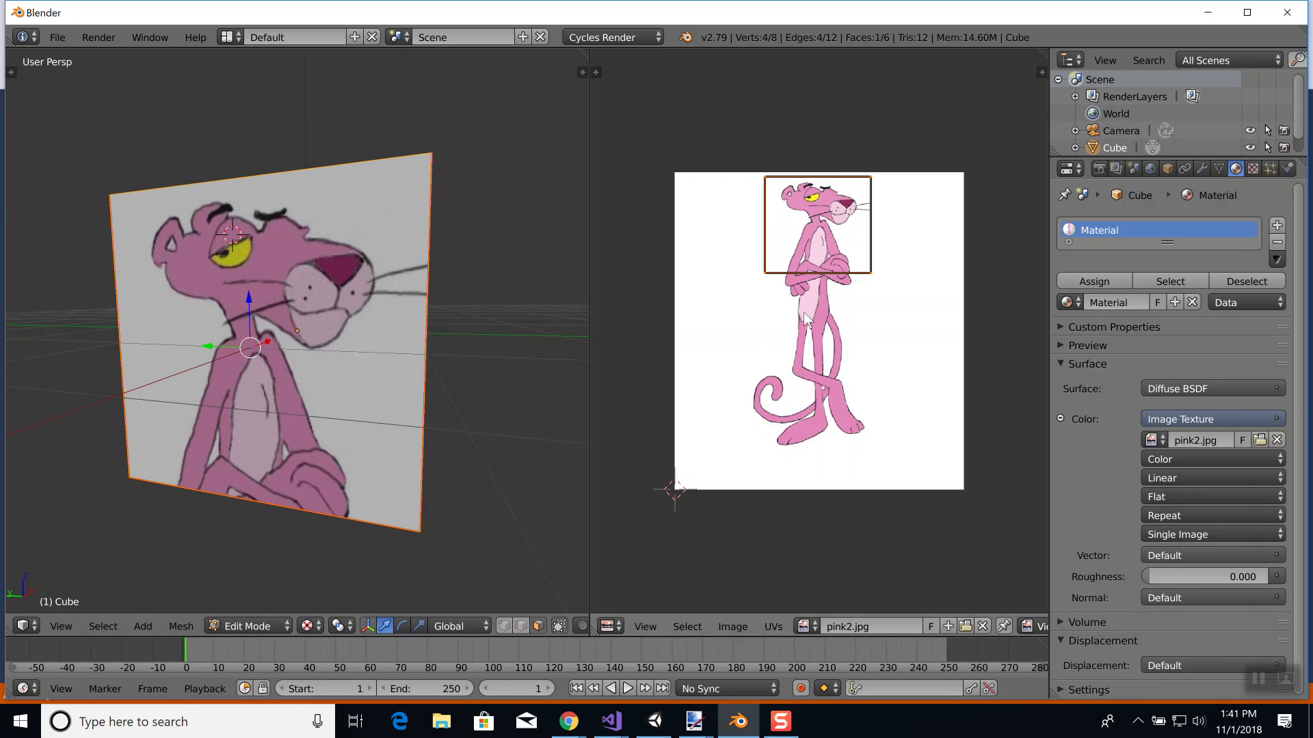
key(g)
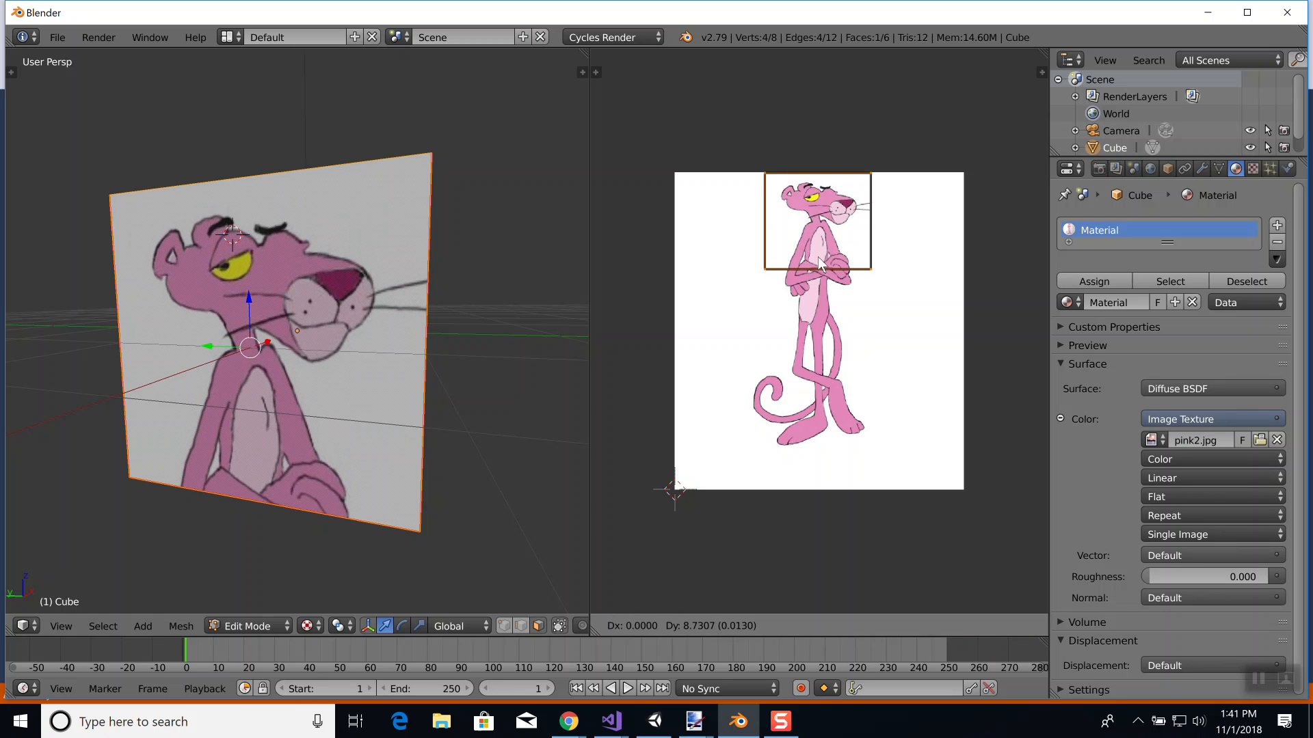
click(818, 258)
Select the cube's top face and move its UVs over the panther's head.
middle_drag(355, 307, 320, 236)
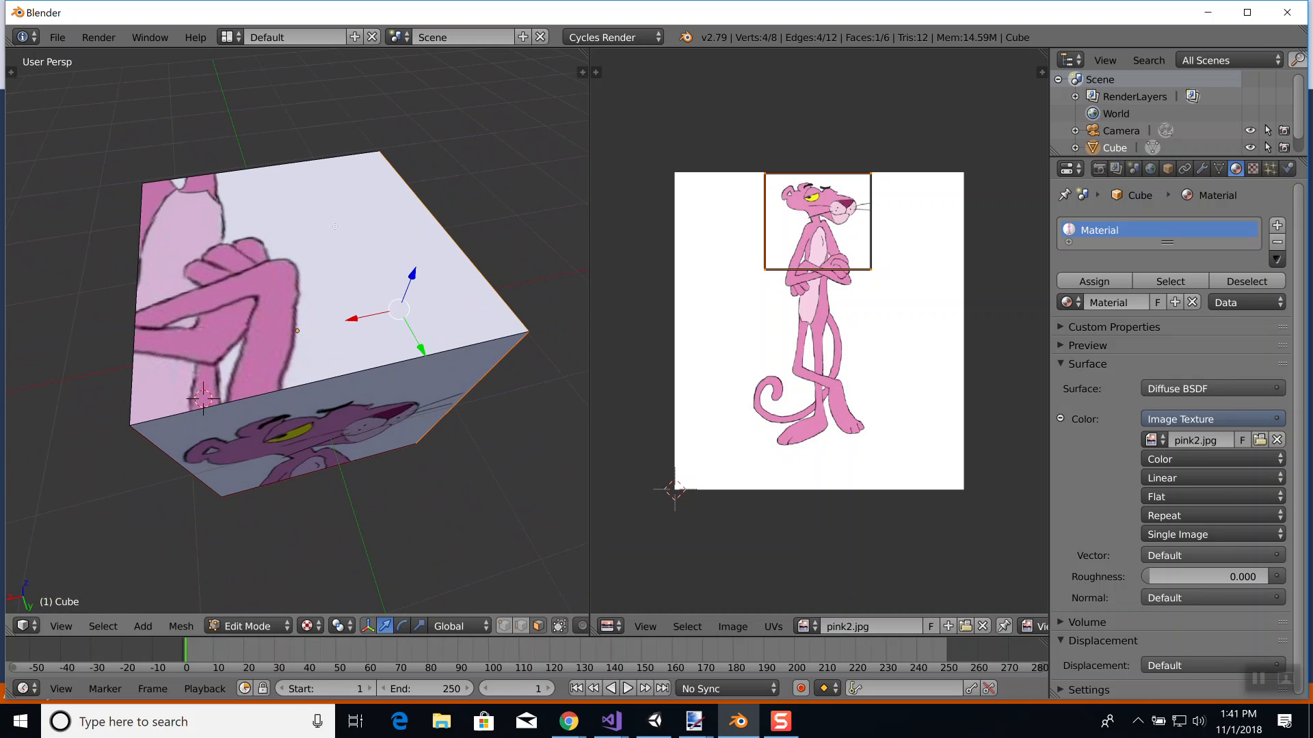
right_click(320, 239)
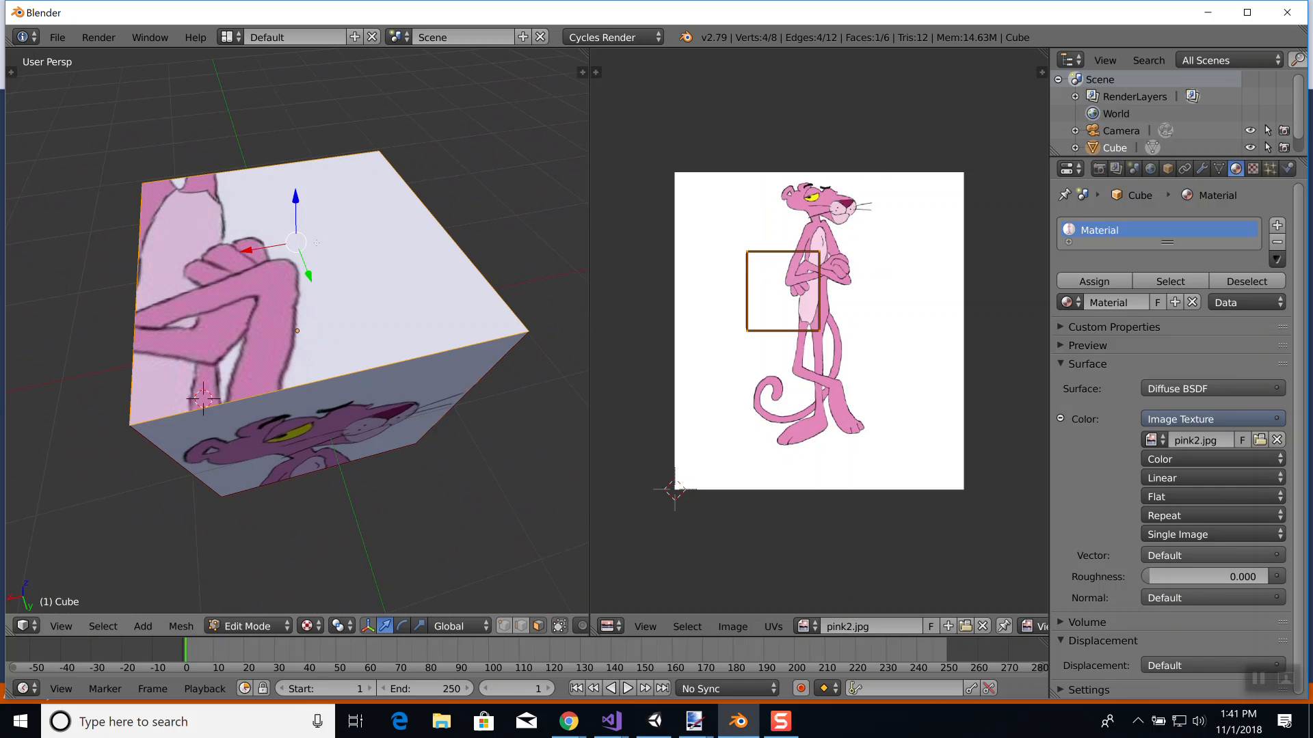
key(g)
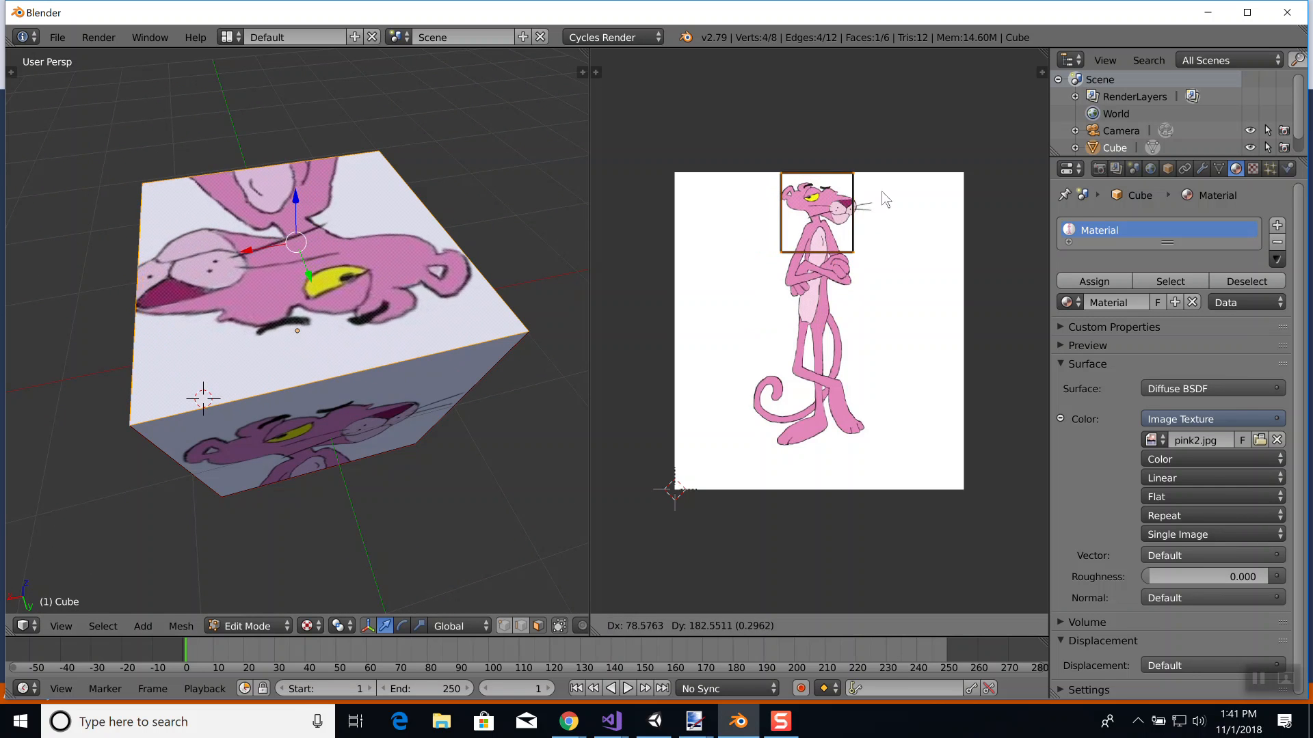
click(886, 198)
Scale the top face's UVs up by about 1.15 and shift them slightly down to frame the whole head.
key(s)
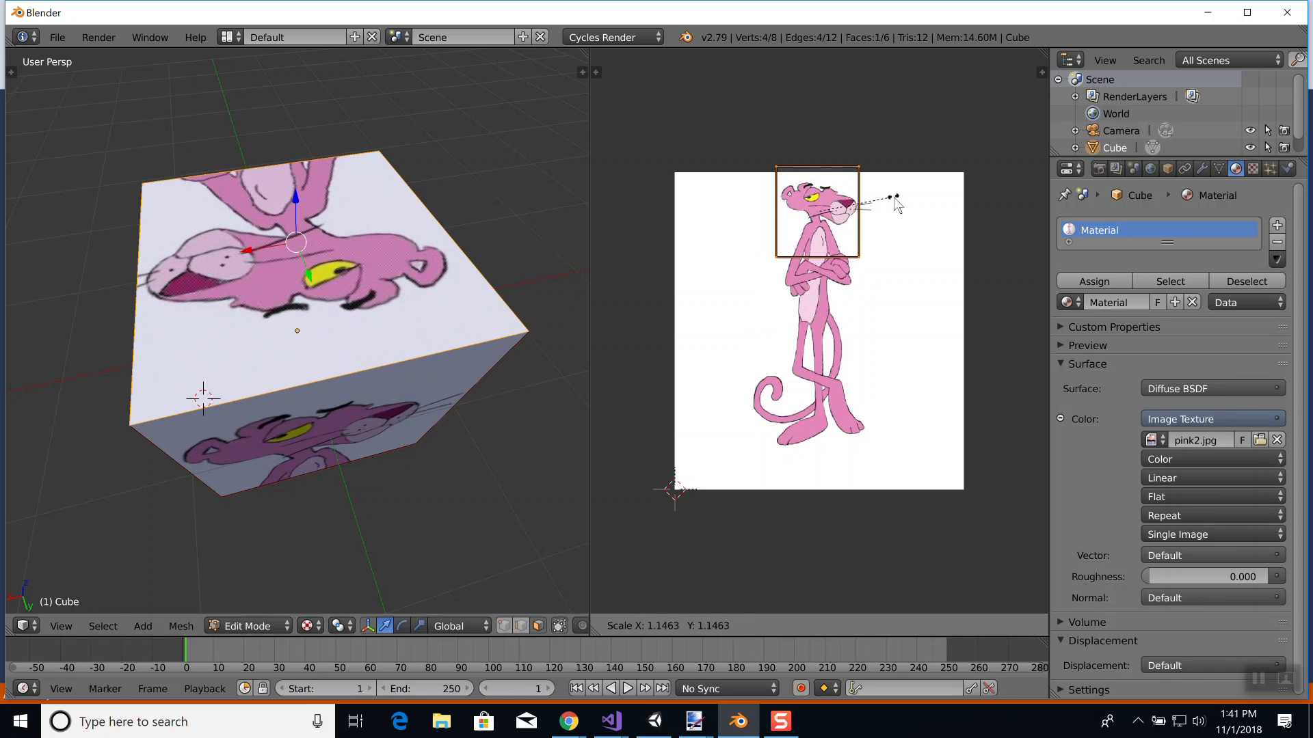
click(895, 199)
key(g)
click(898, 209)
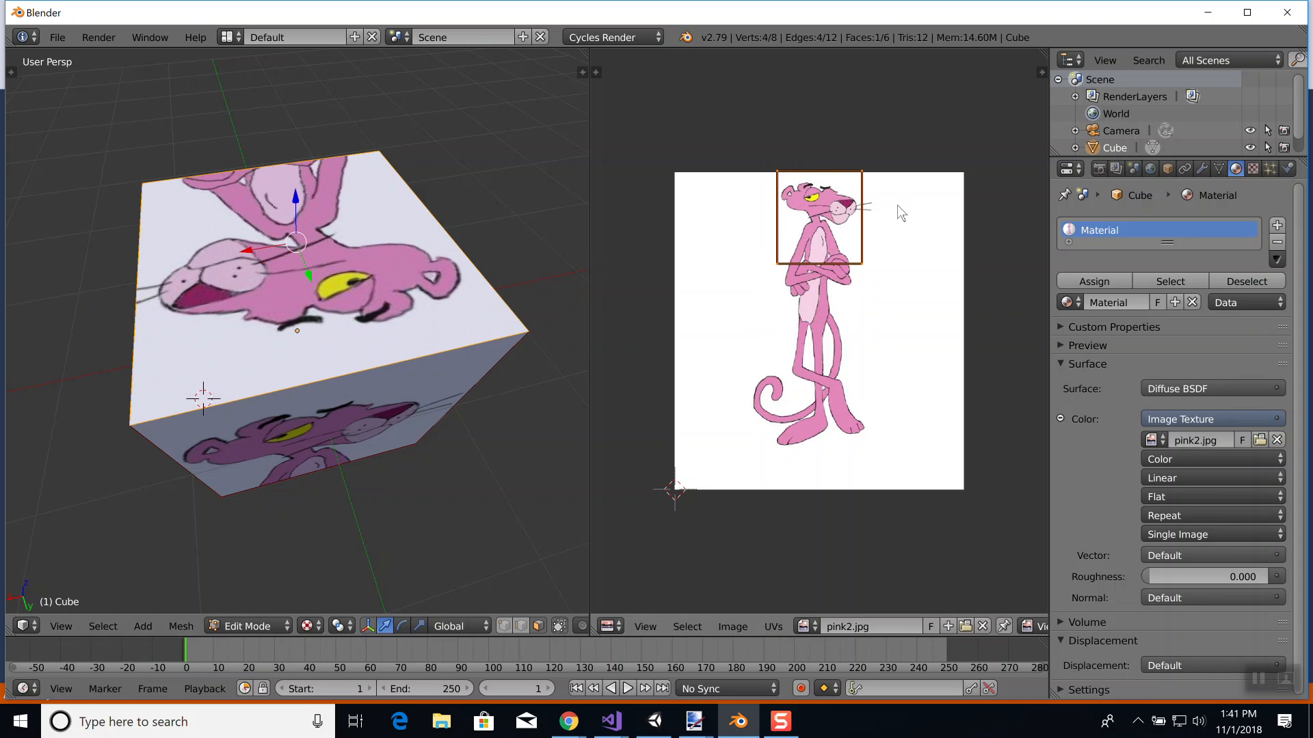
Select the cube's bottom face showing the foot and tail and move its UVs up over the panther's head.
middle_drag(427, 349, 496, 213)
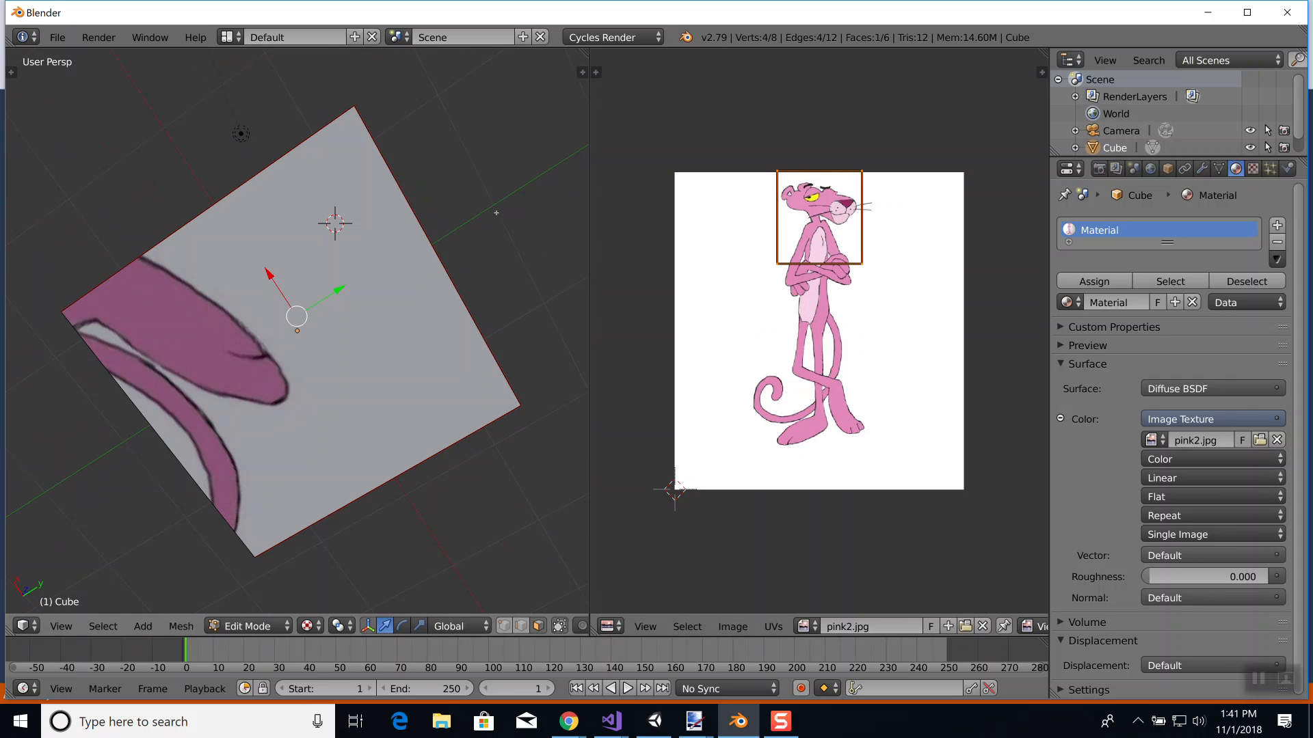
right_click(414, 321)
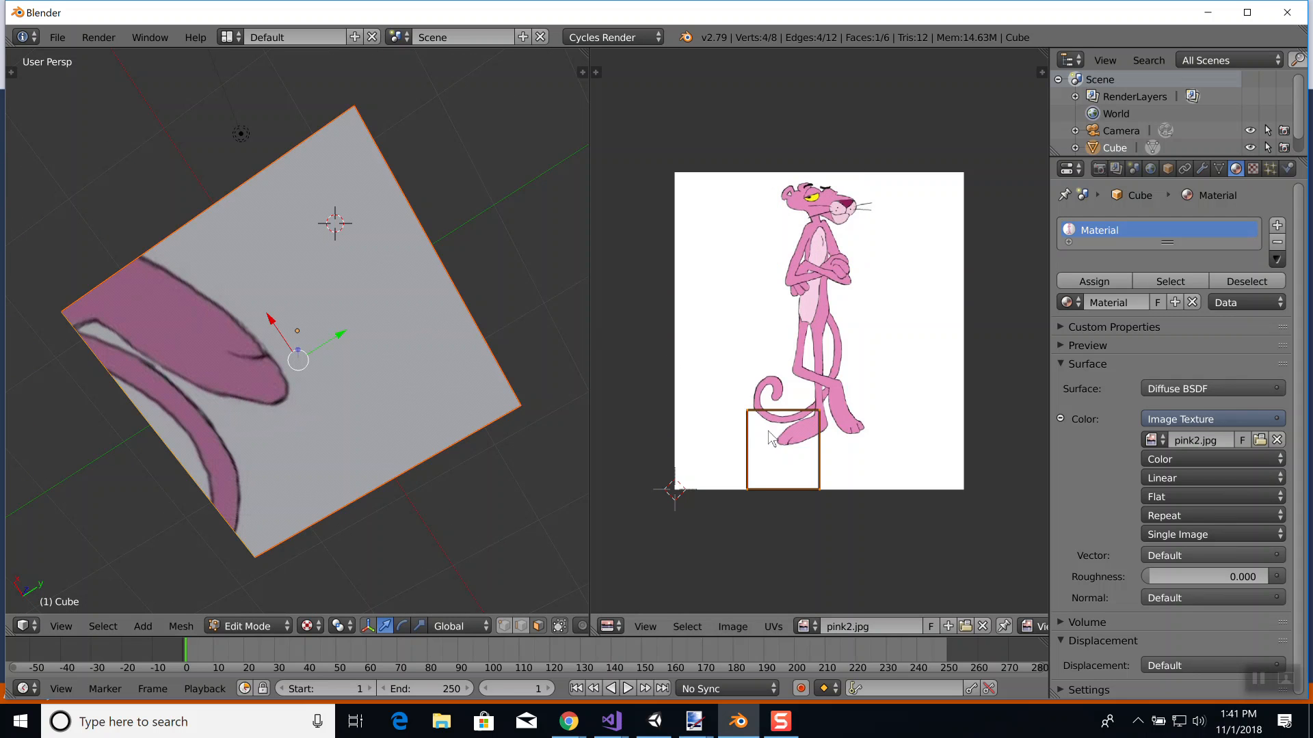
key(g)
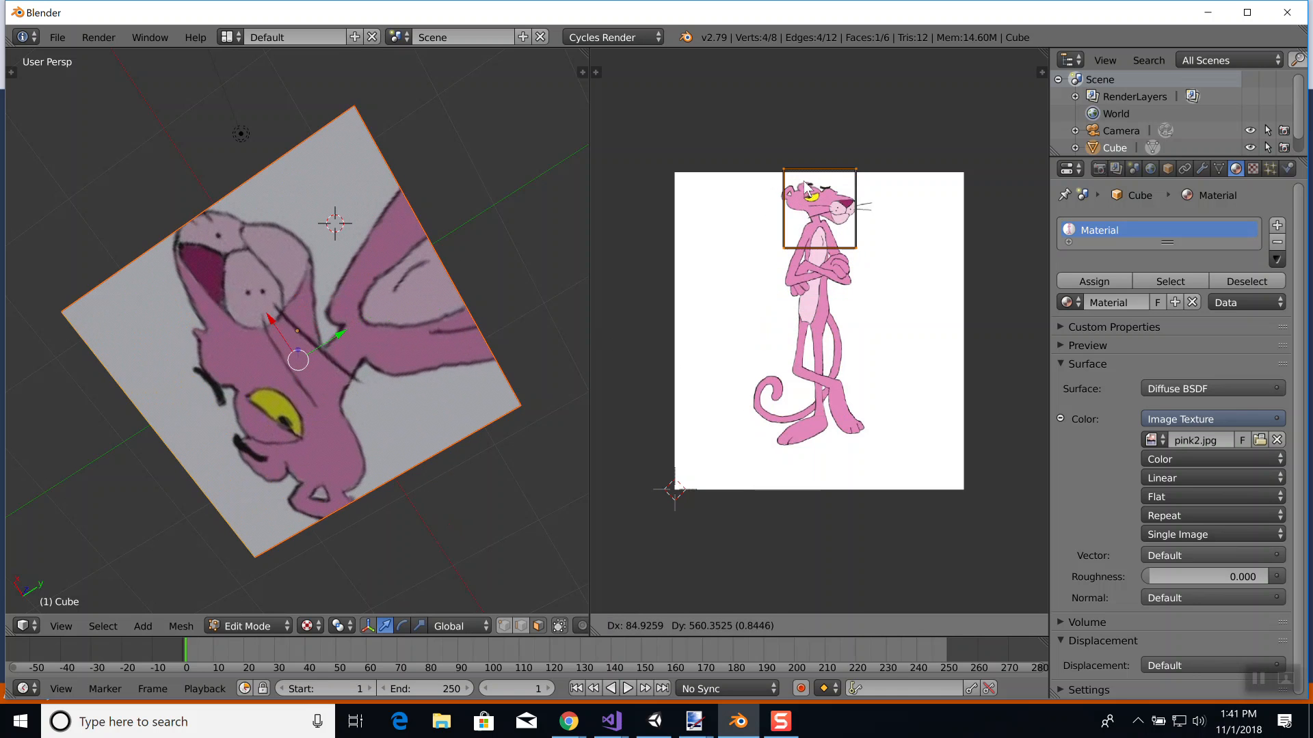
click(809, 197)
key(s)
key(Escape)
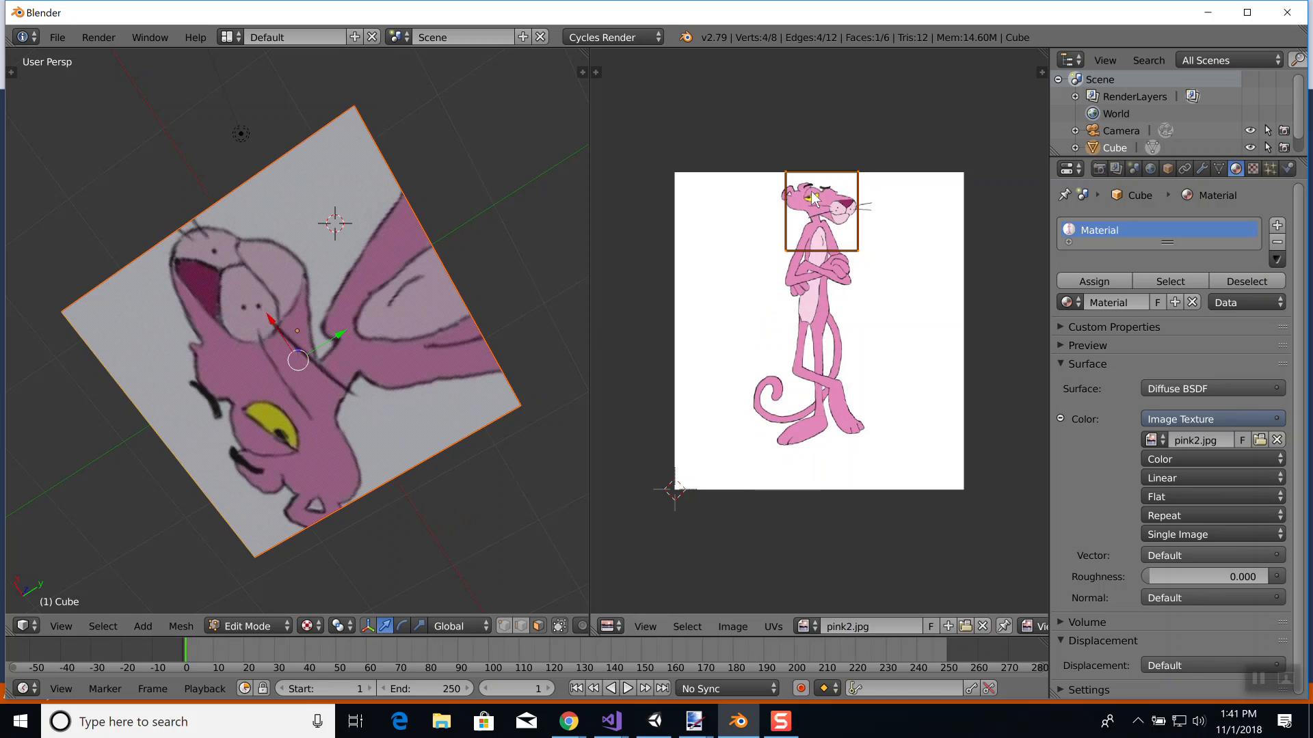
Scale up the bottom face's UVs and shift them down to the image's upper edge to frame the panther's whole head.
key(s)
key(Escape)
key(s)
click(899, 268)
key(g)
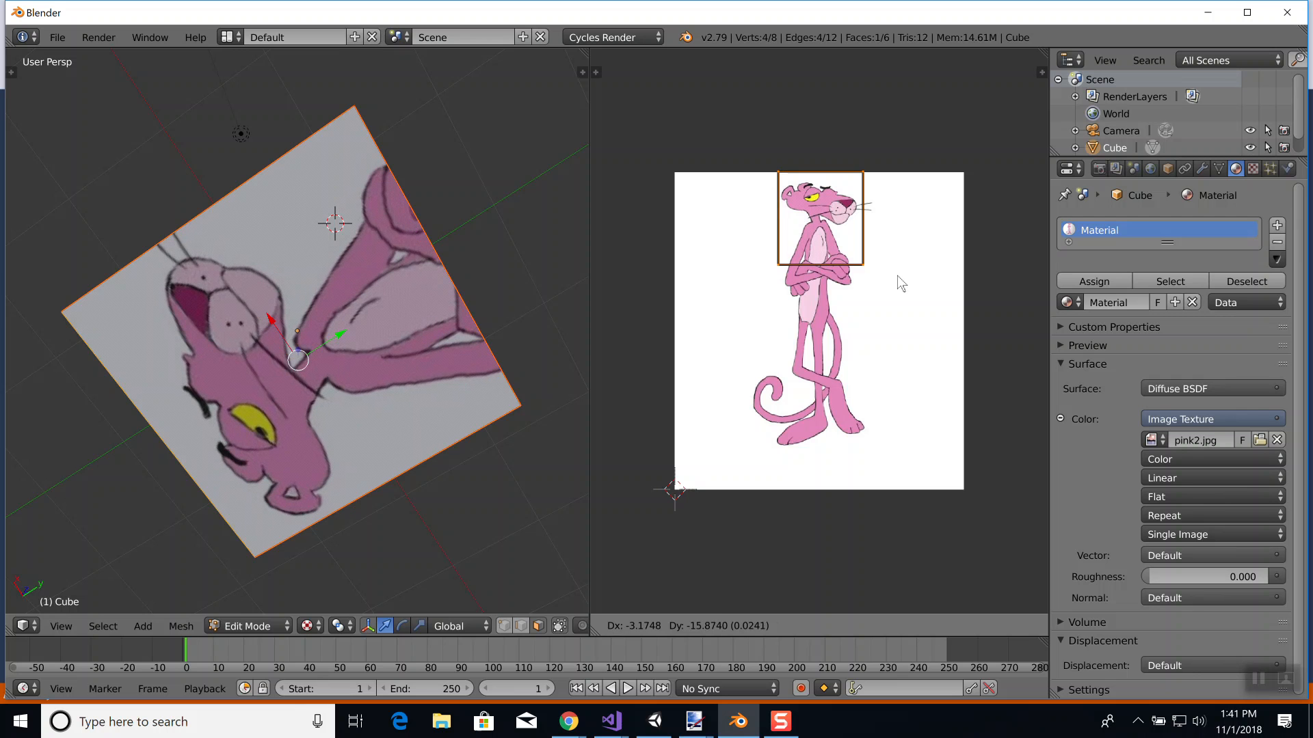
click(897, 276)
middle_drag(410, 246, 455, 284)
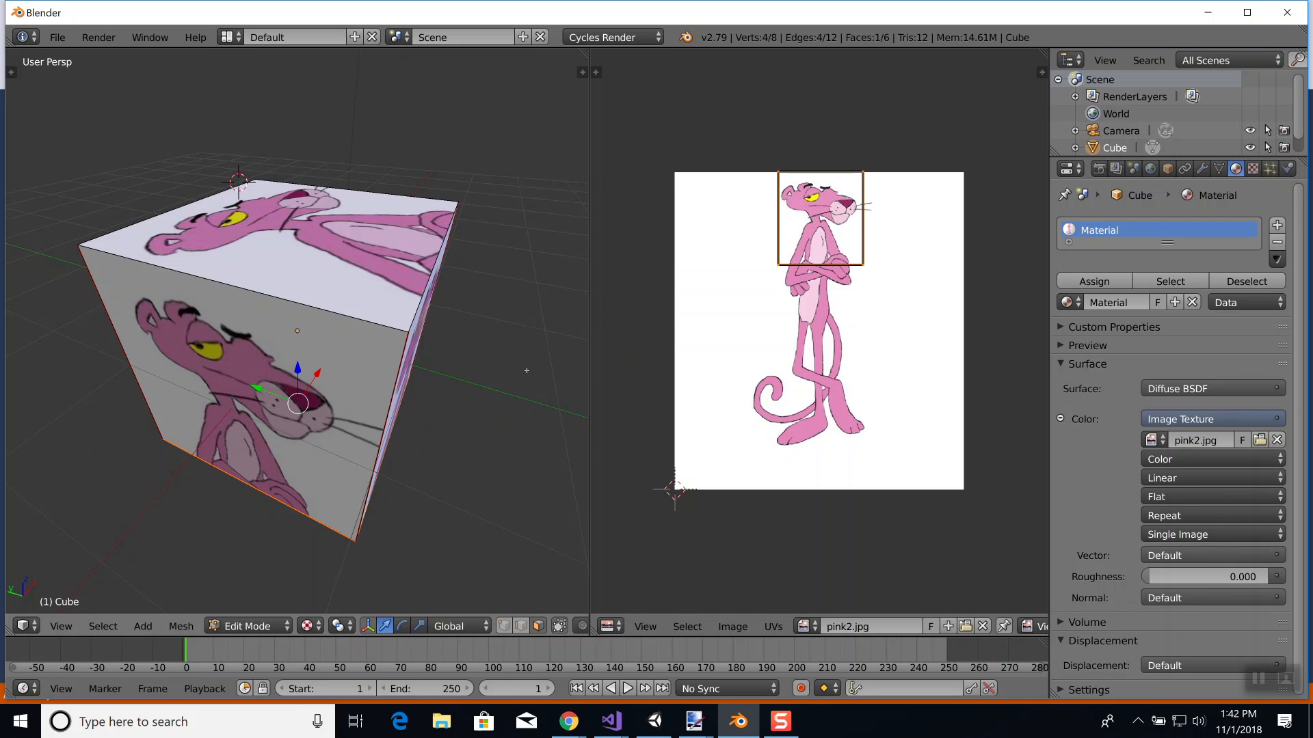
Start a new file with the default startup scene.
click(60, 38)
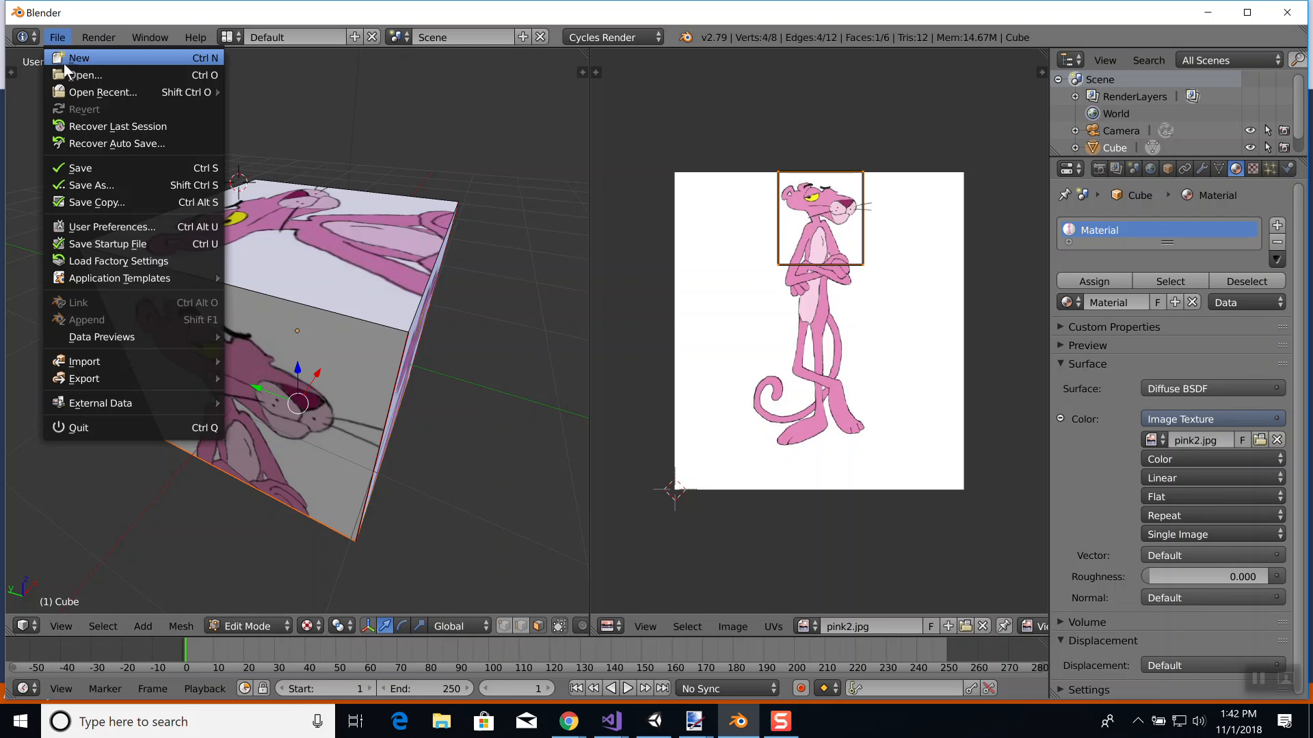
click(64, 61)
click(53, 37)
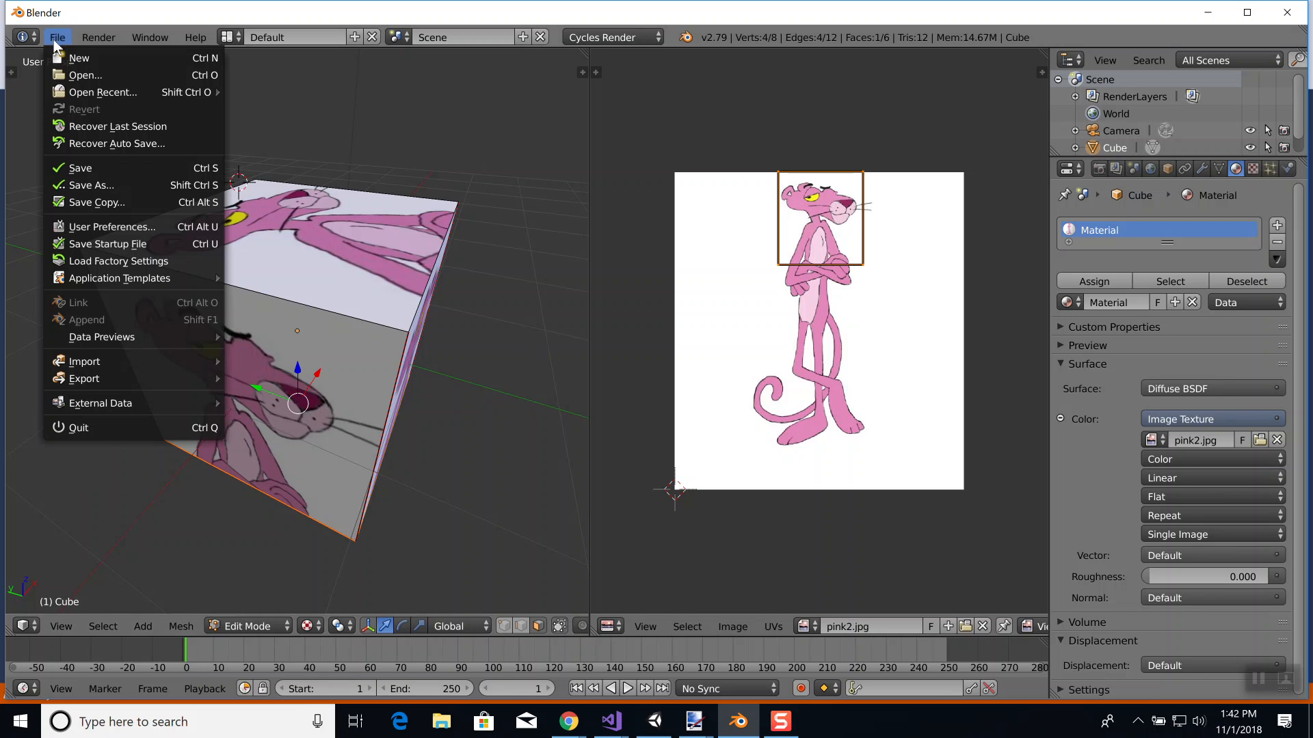
click(66, 55)
click(66, 69)
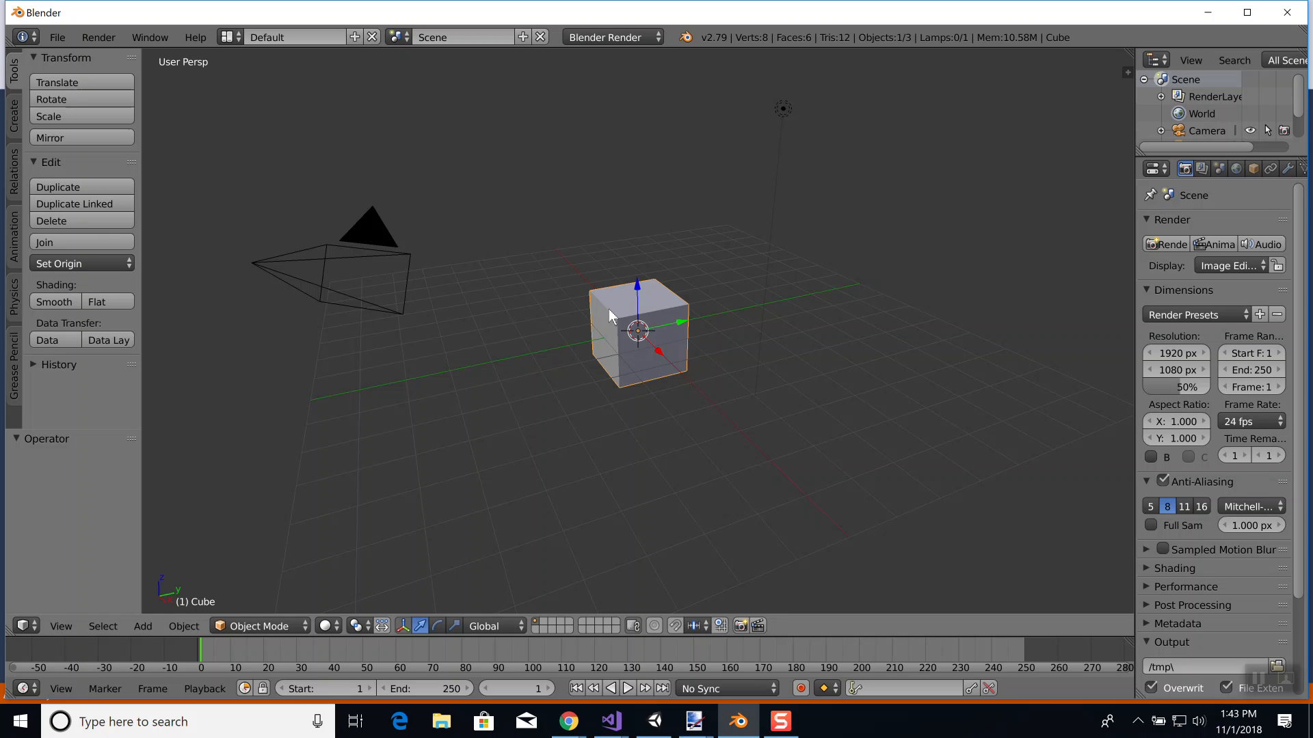
Delete the default cube and add a mesh plane at the origin.
key(x)
click(628, 342)
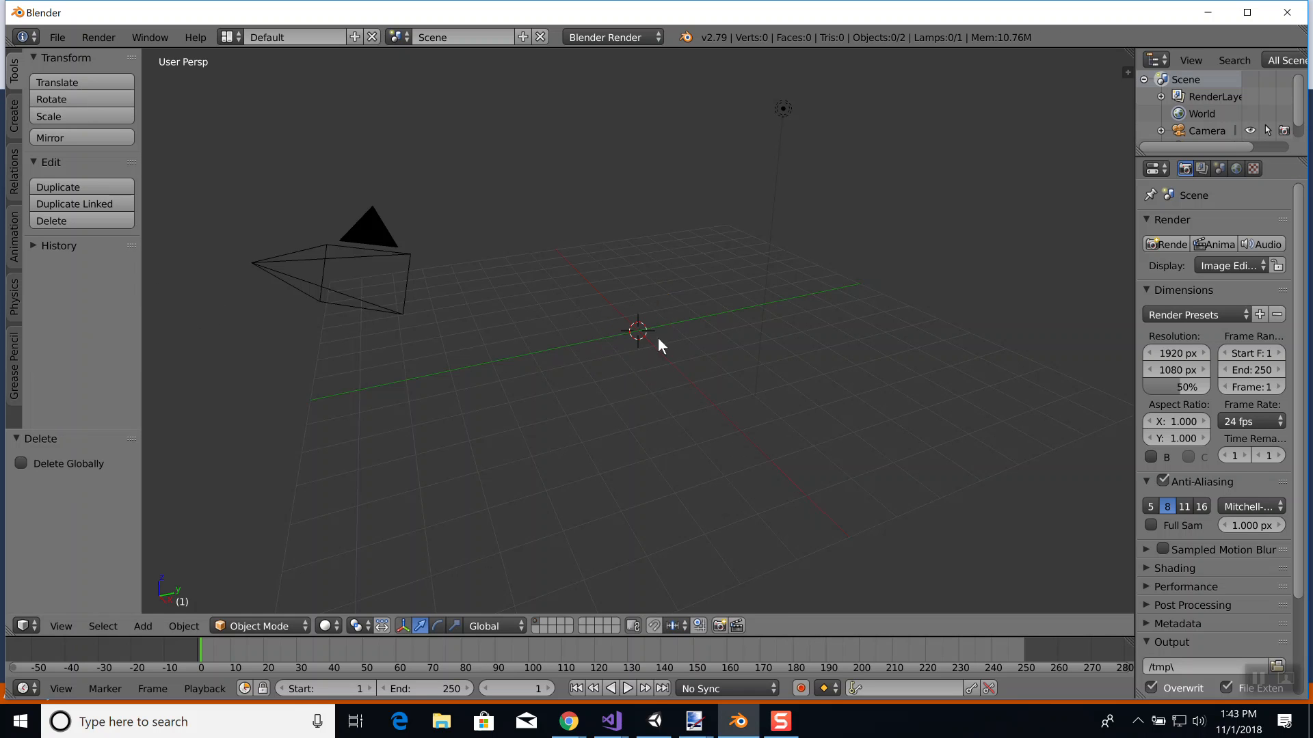
key(shift+a)
mouse_move(655, 338)
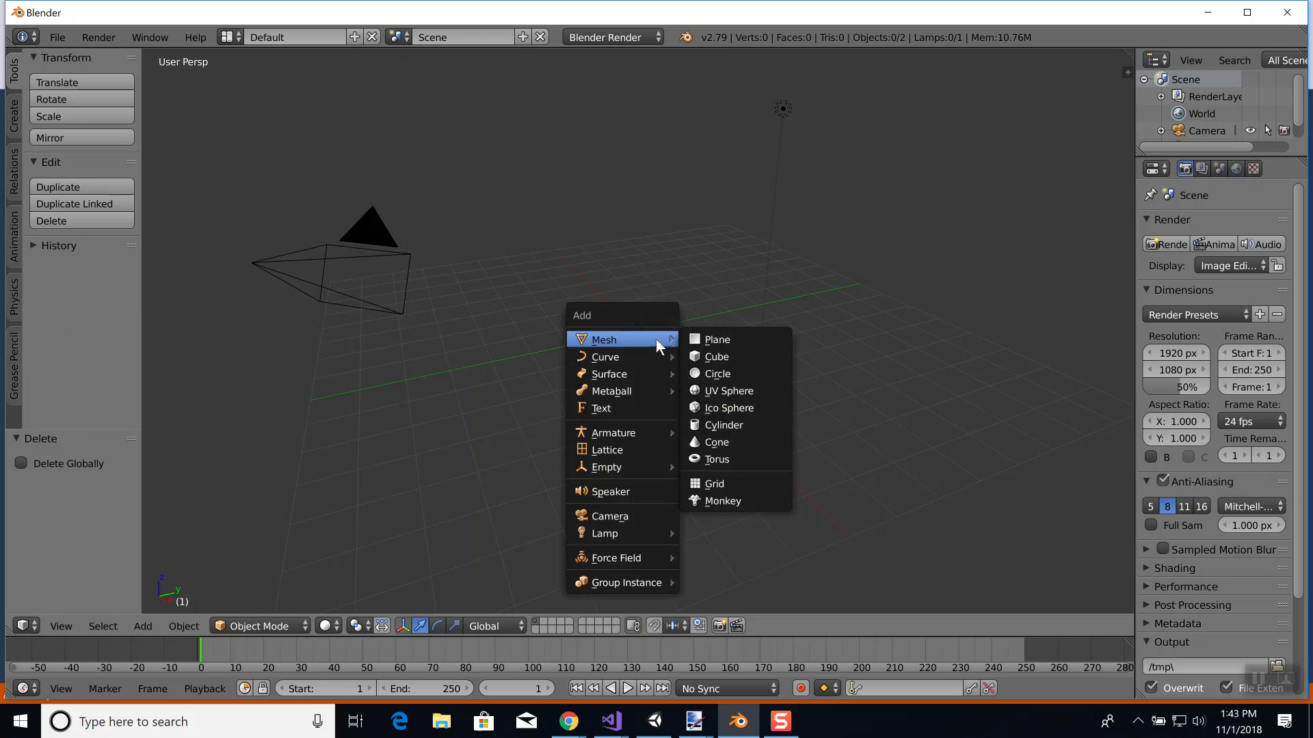
click(706, 338)
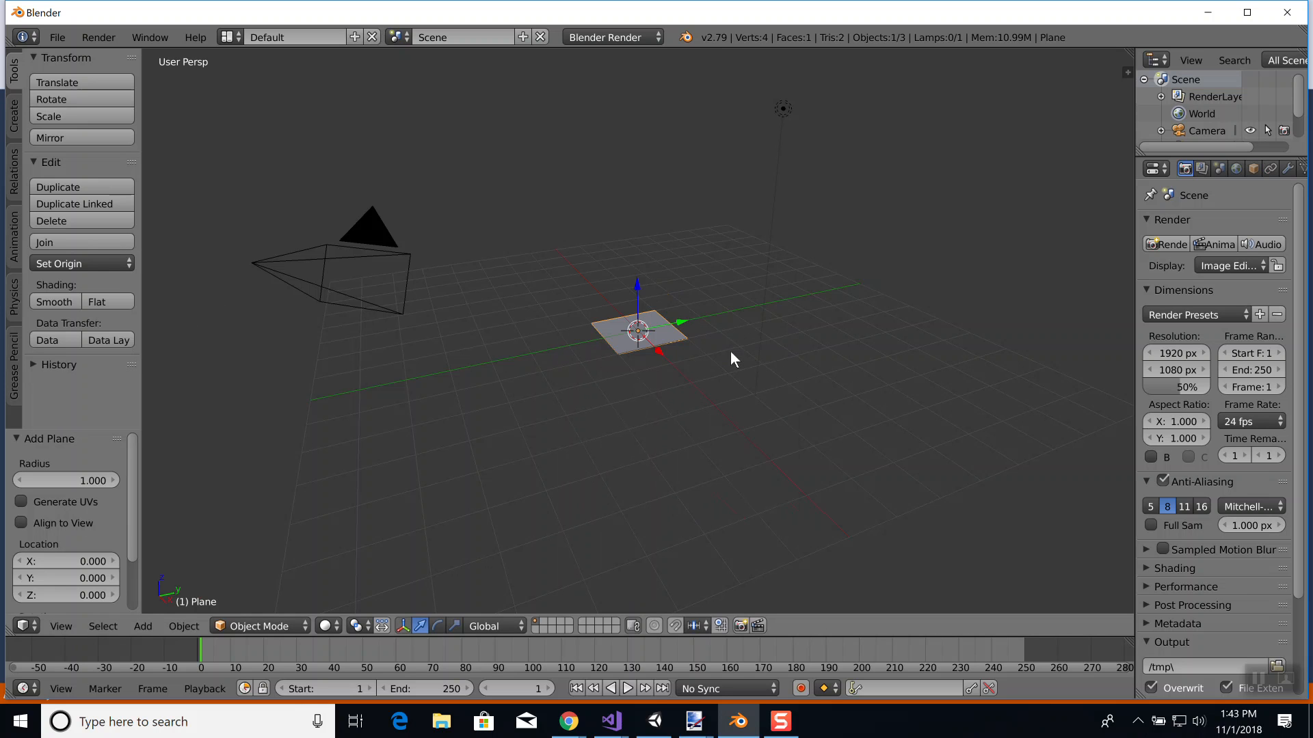
Rotate the plane 90 degrees about the Y axis and scale it up by about 2.13.
text(ry90)
key(Return)
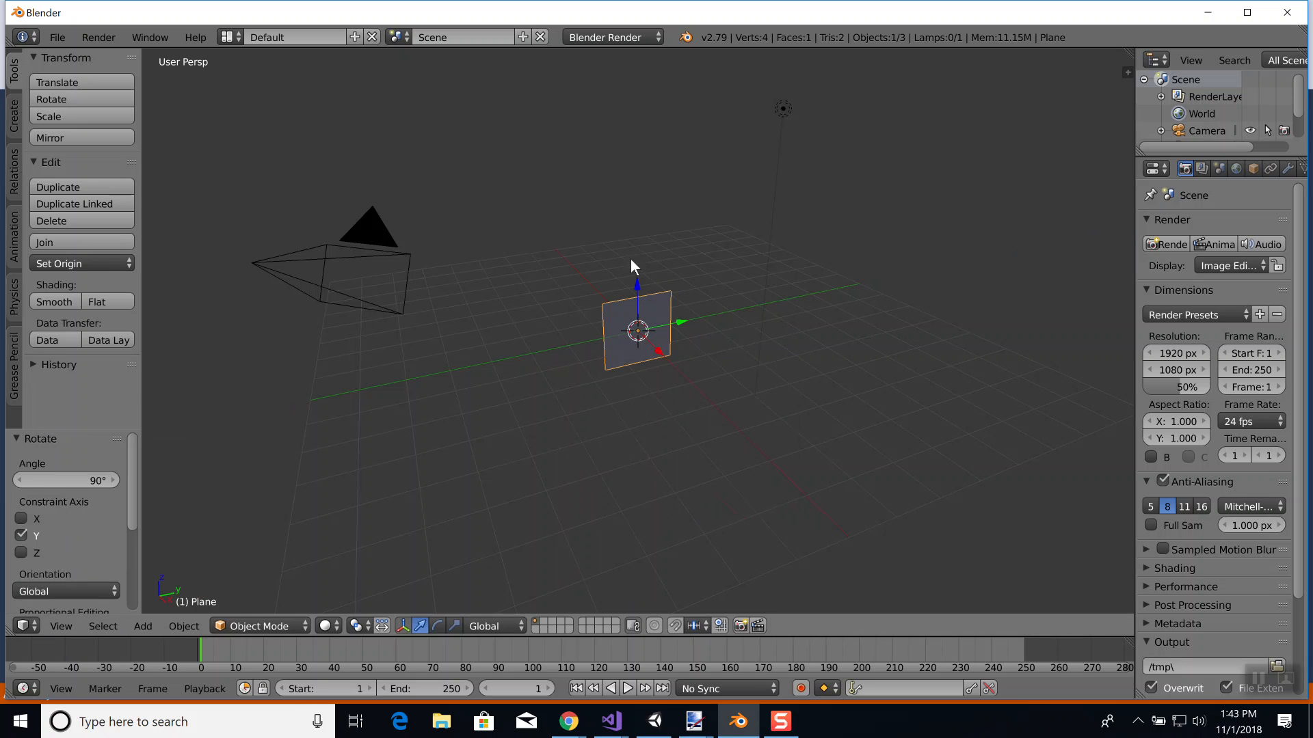
key(s)
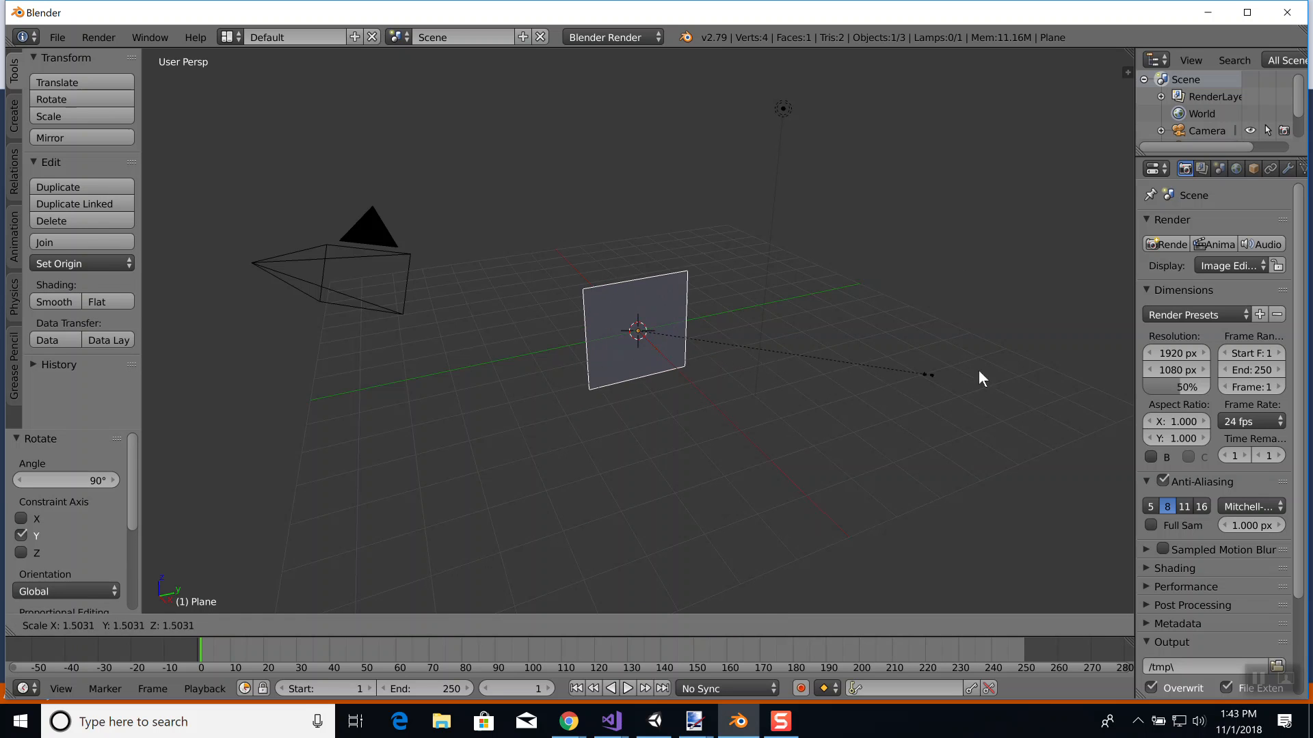
click(1055, 339)
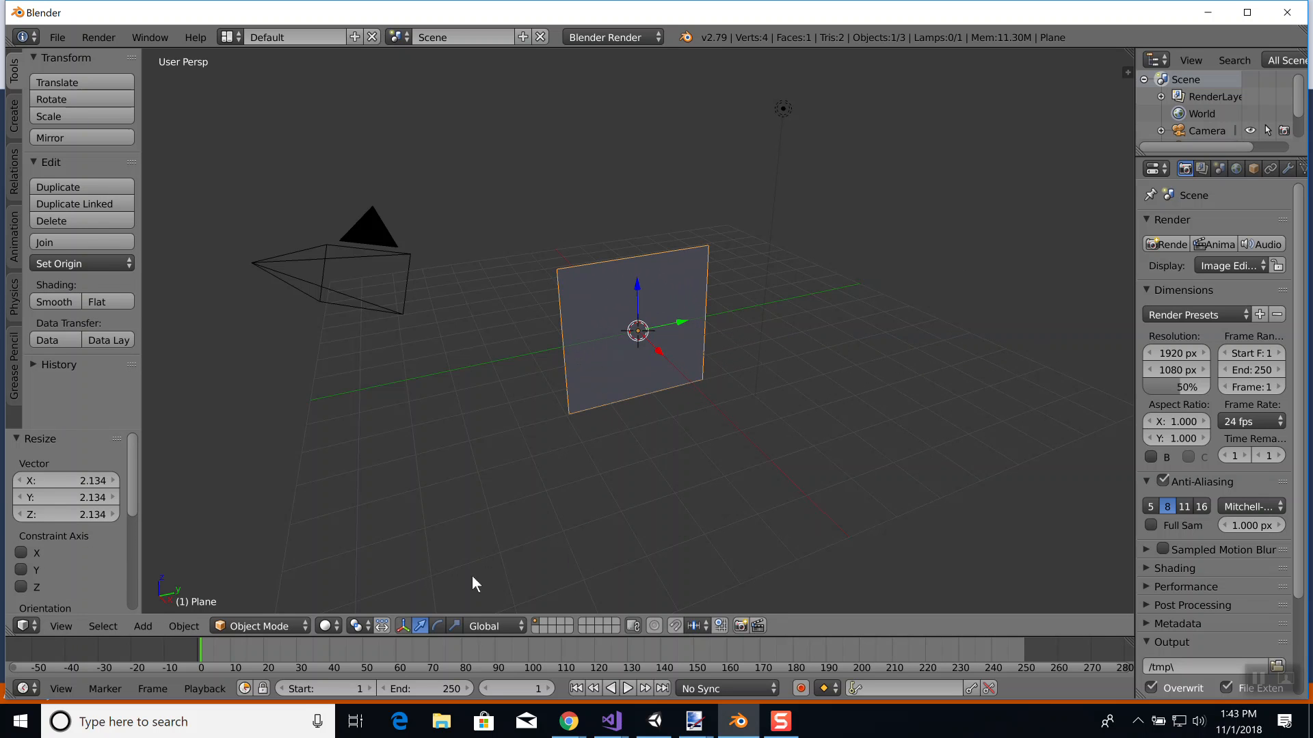
In the right-side view, extrude the plane's upper-left vertex about 2.25 along Y and 3.14 along Z to a roof-like apex.
click(61, 626)
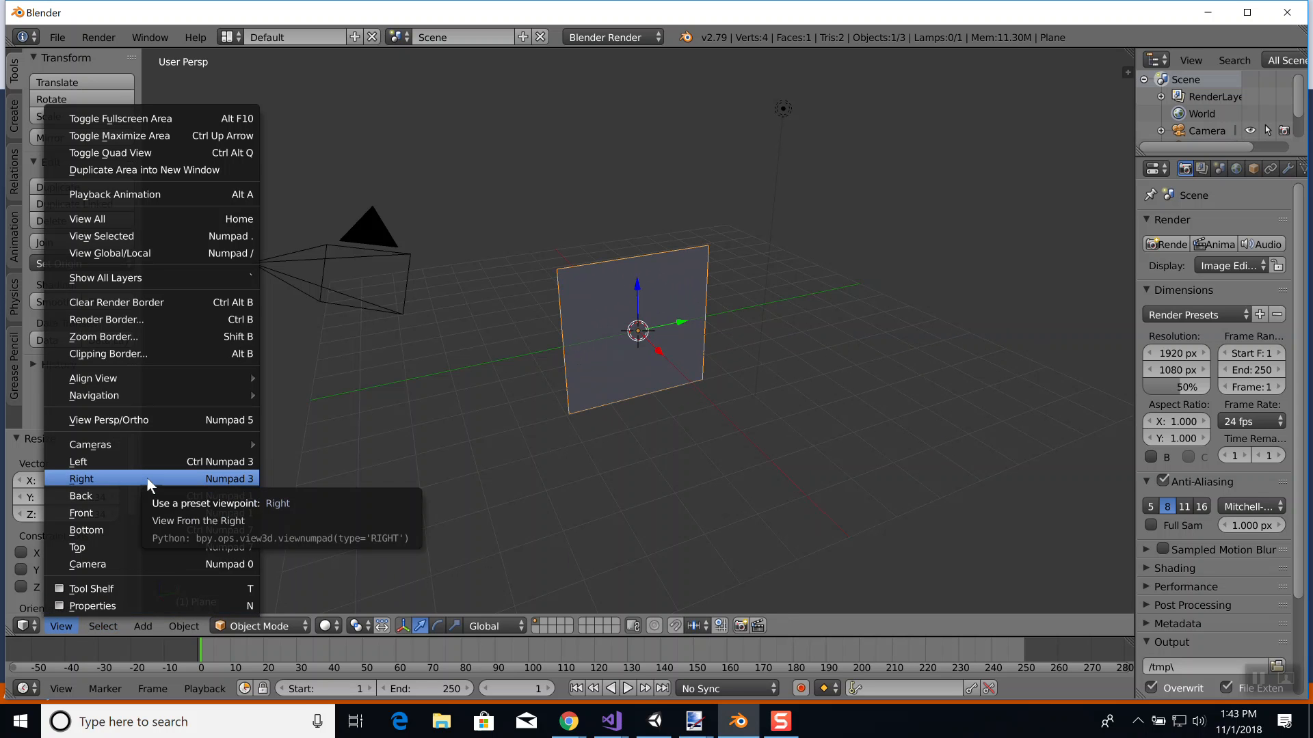
click(129, 511)
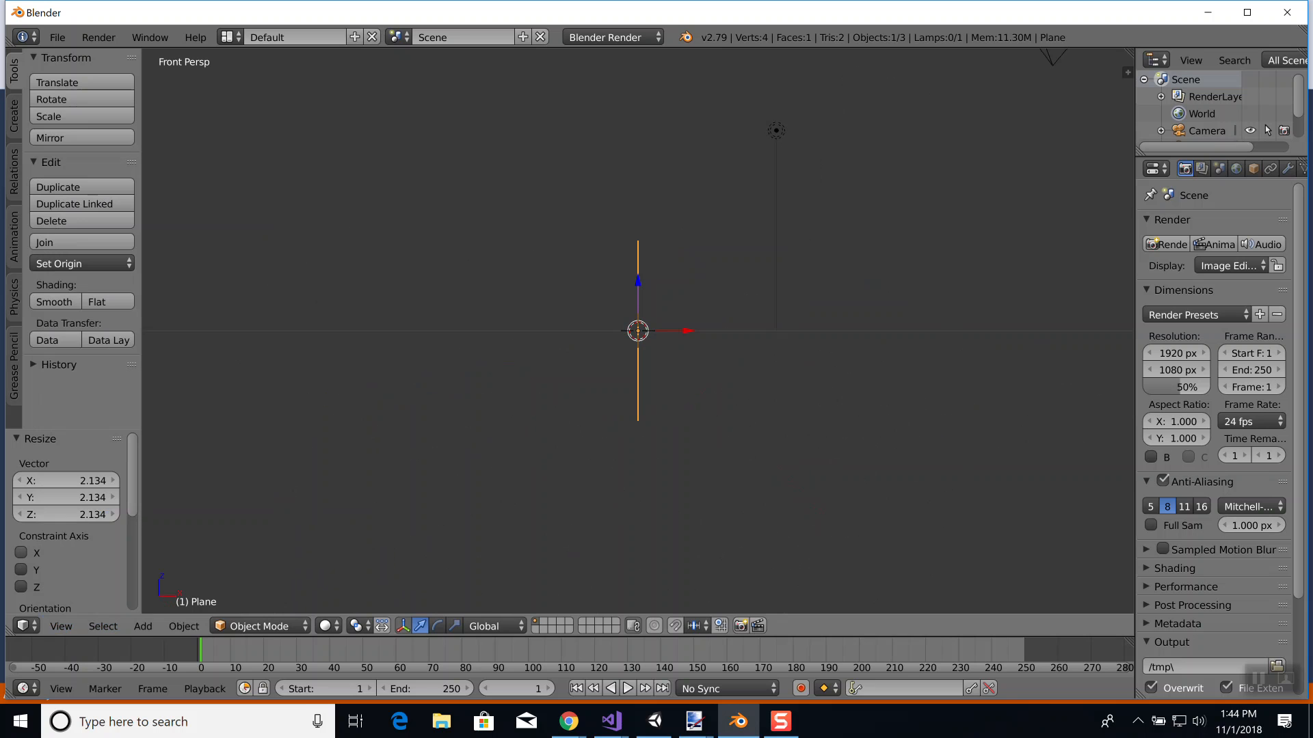
click(69, 626)
key(KP_3)
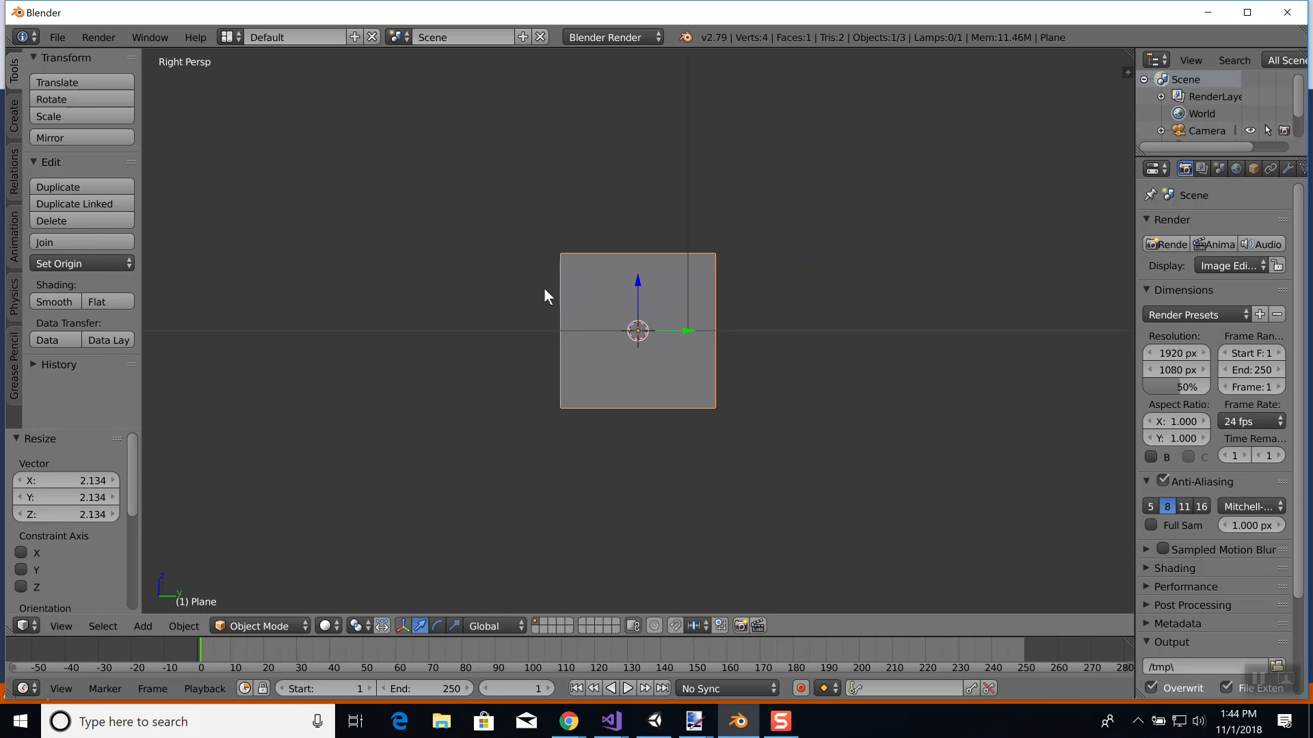
key(Tab)
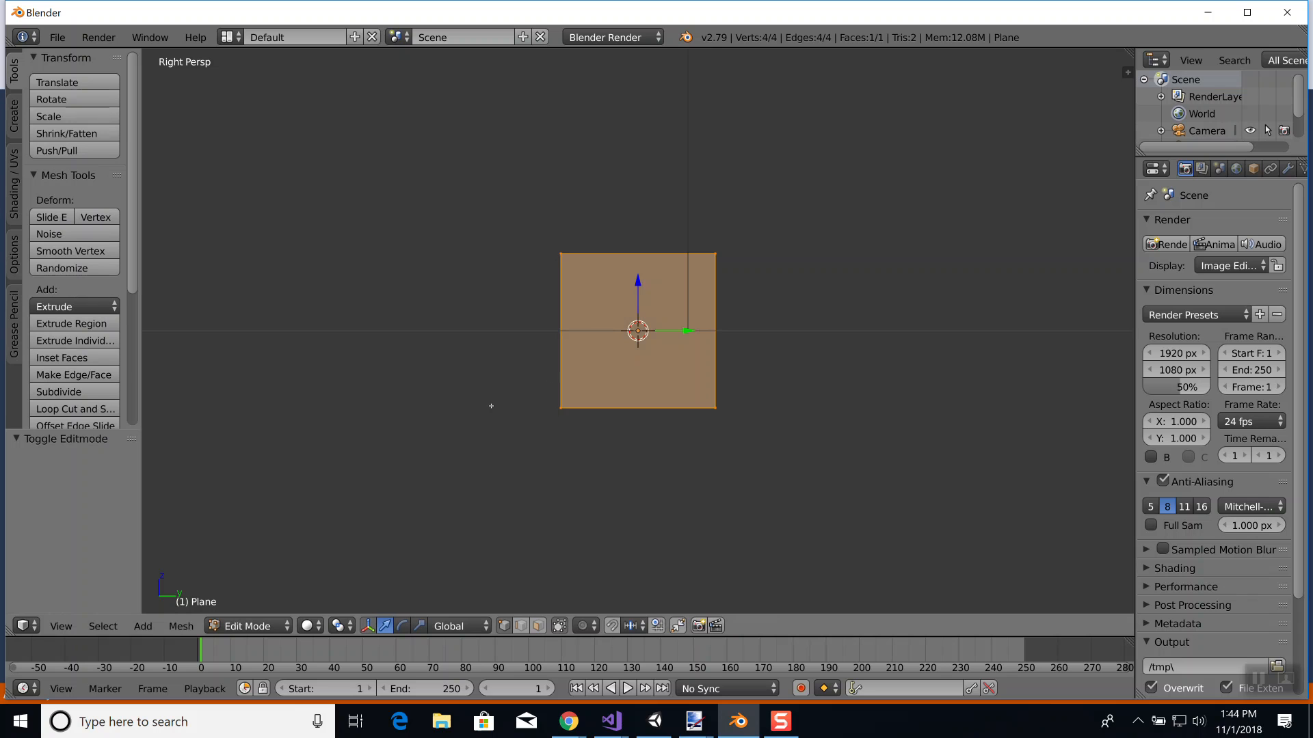
right_click(560, 252)
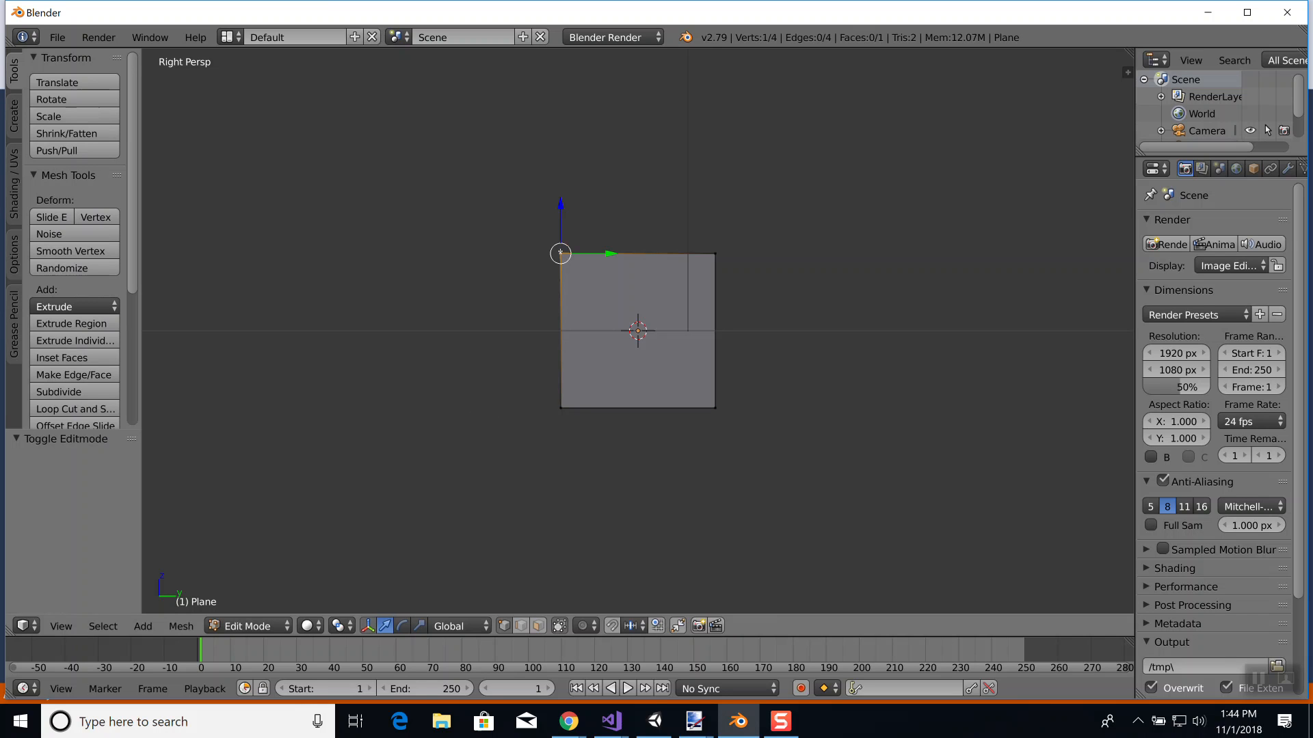
key(e)
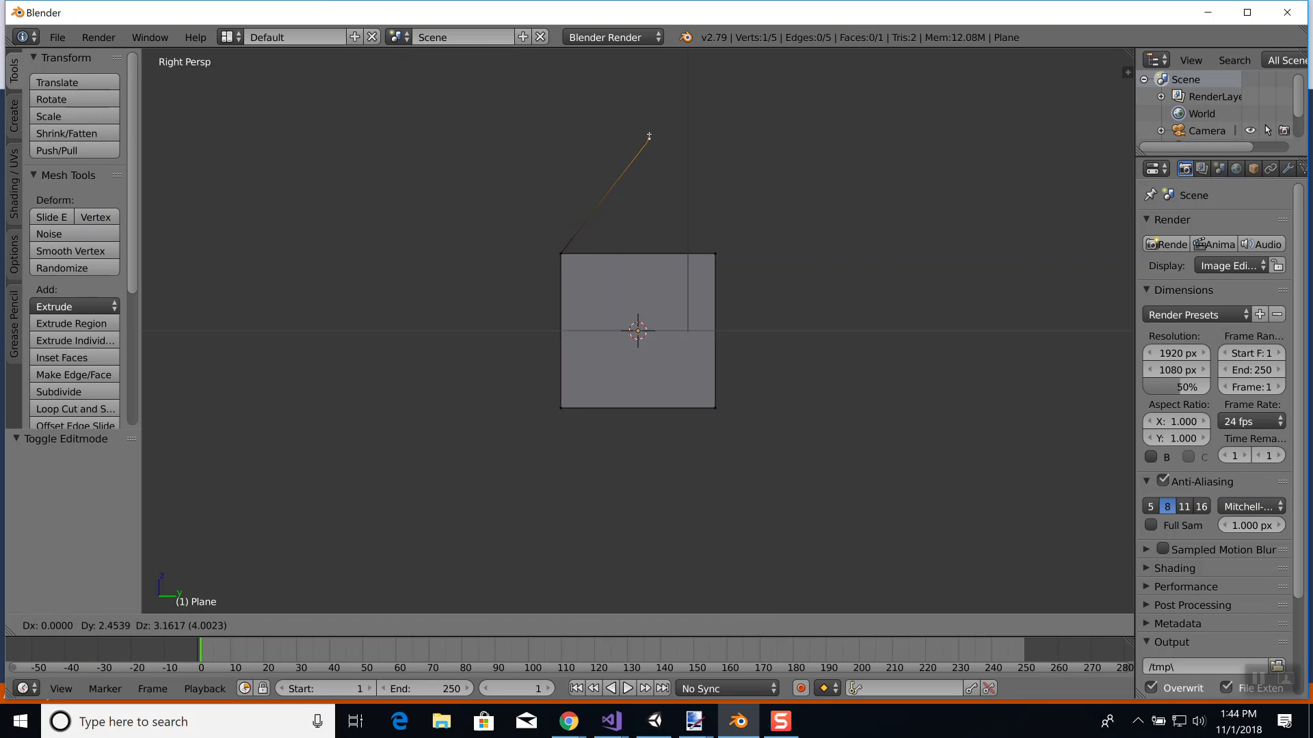
click(641, 140)
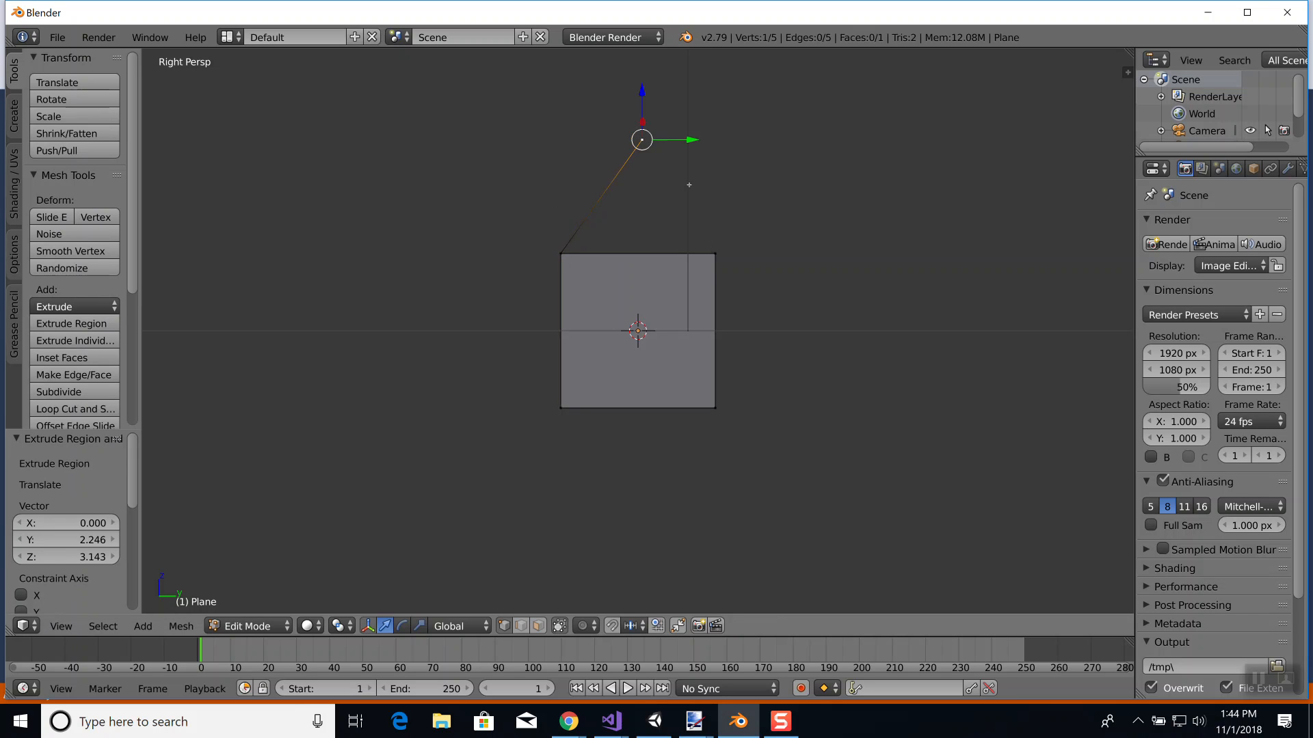
Connect the apex to the square's upper-right corner and fill the triangle above the square with a face.
shift+right_click(714, 255)
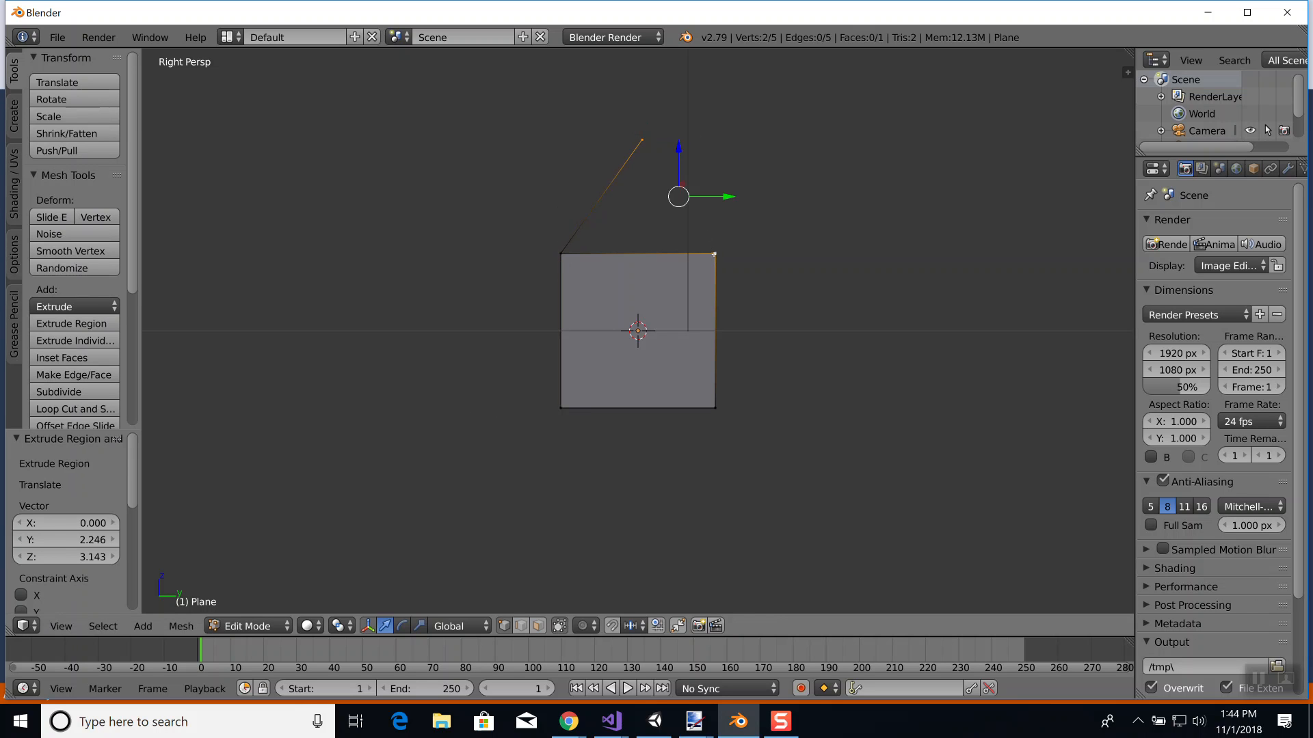
key(f)
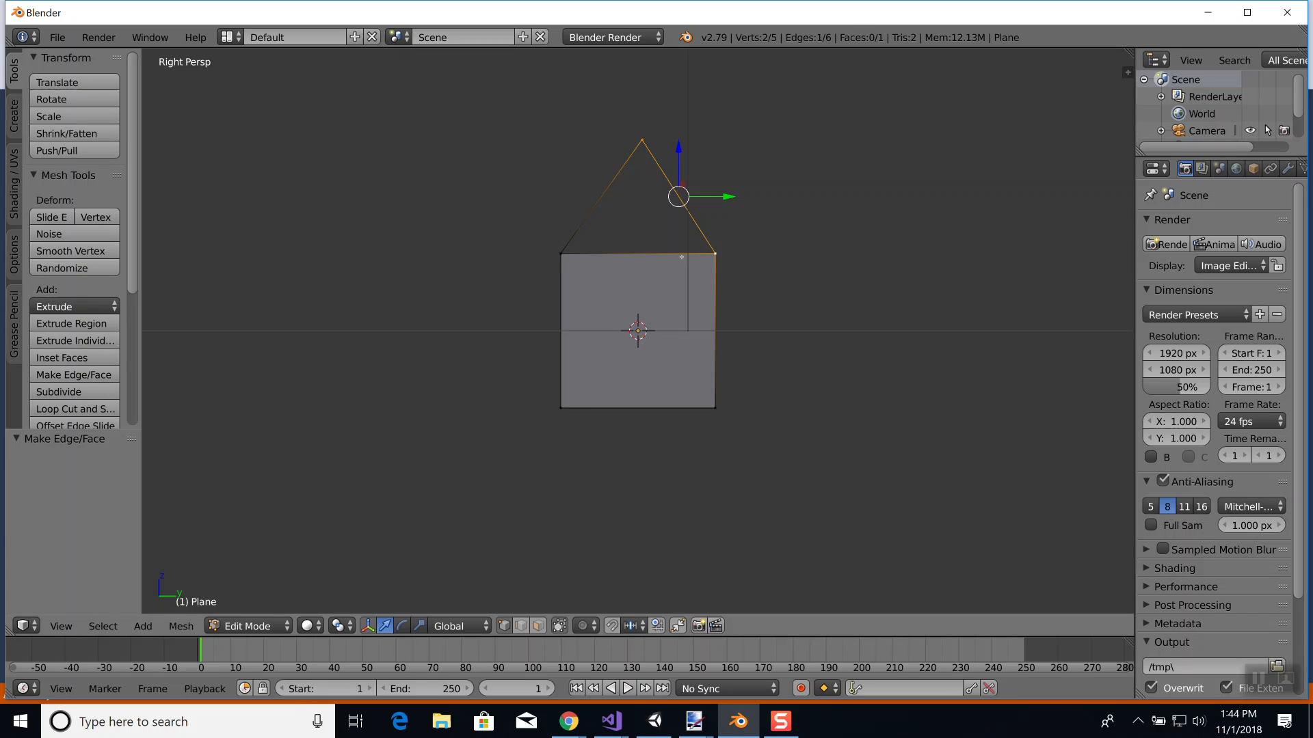
shift+right_click(561, 255)
key(f)
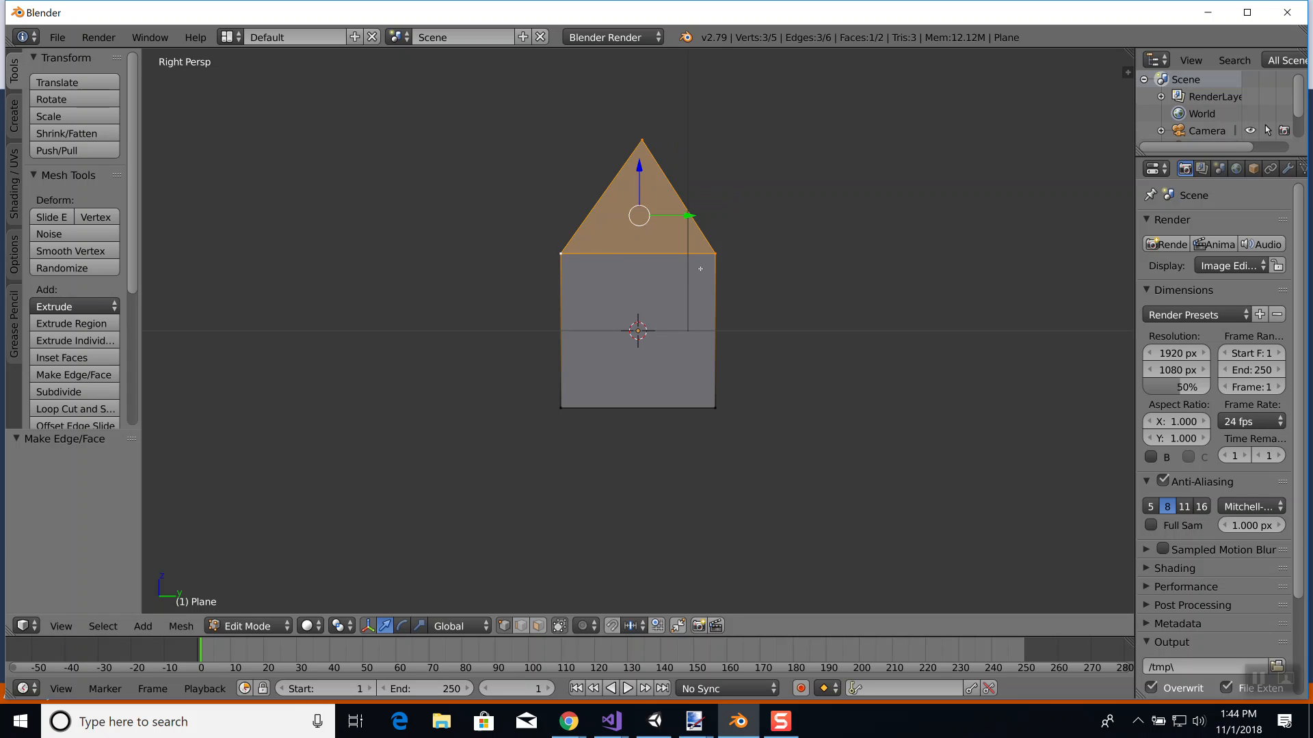
Switch to edge selection and select only the square's right edge.
right_click(714, 256)
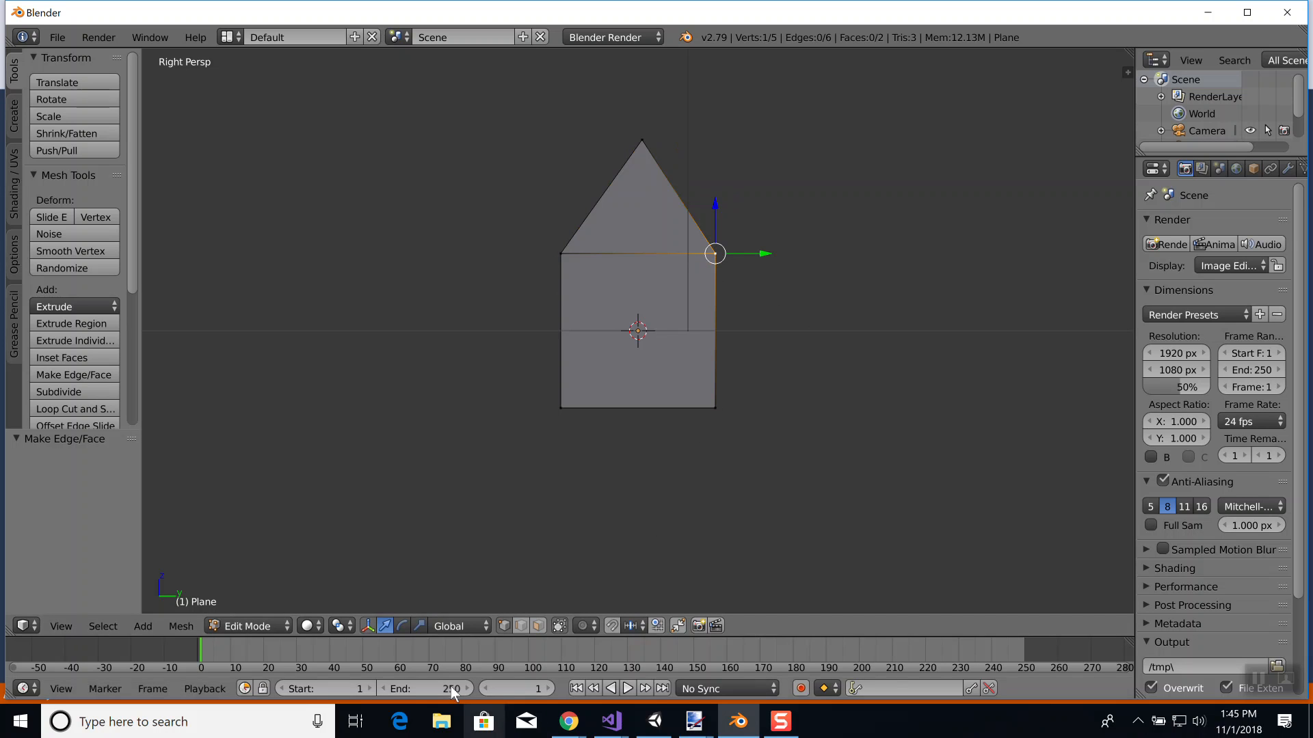
key(a)
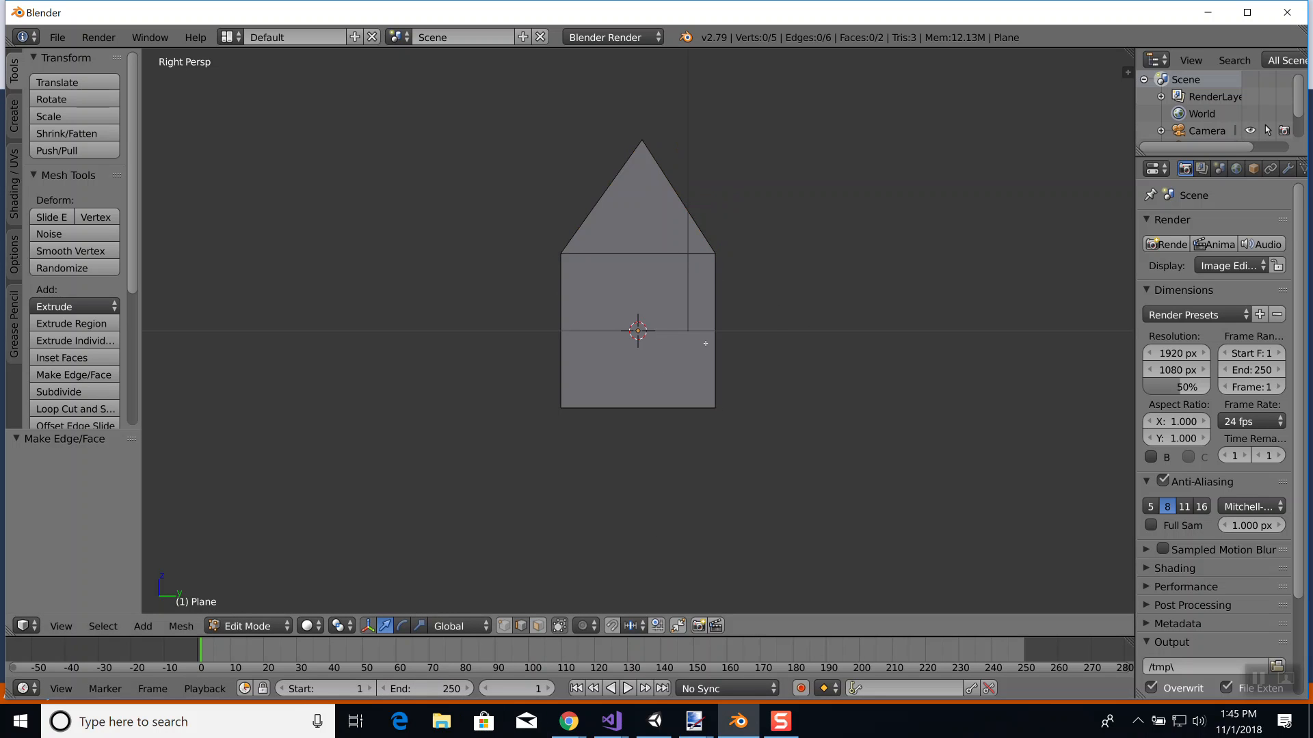
right_click(714, 347)
key(e)
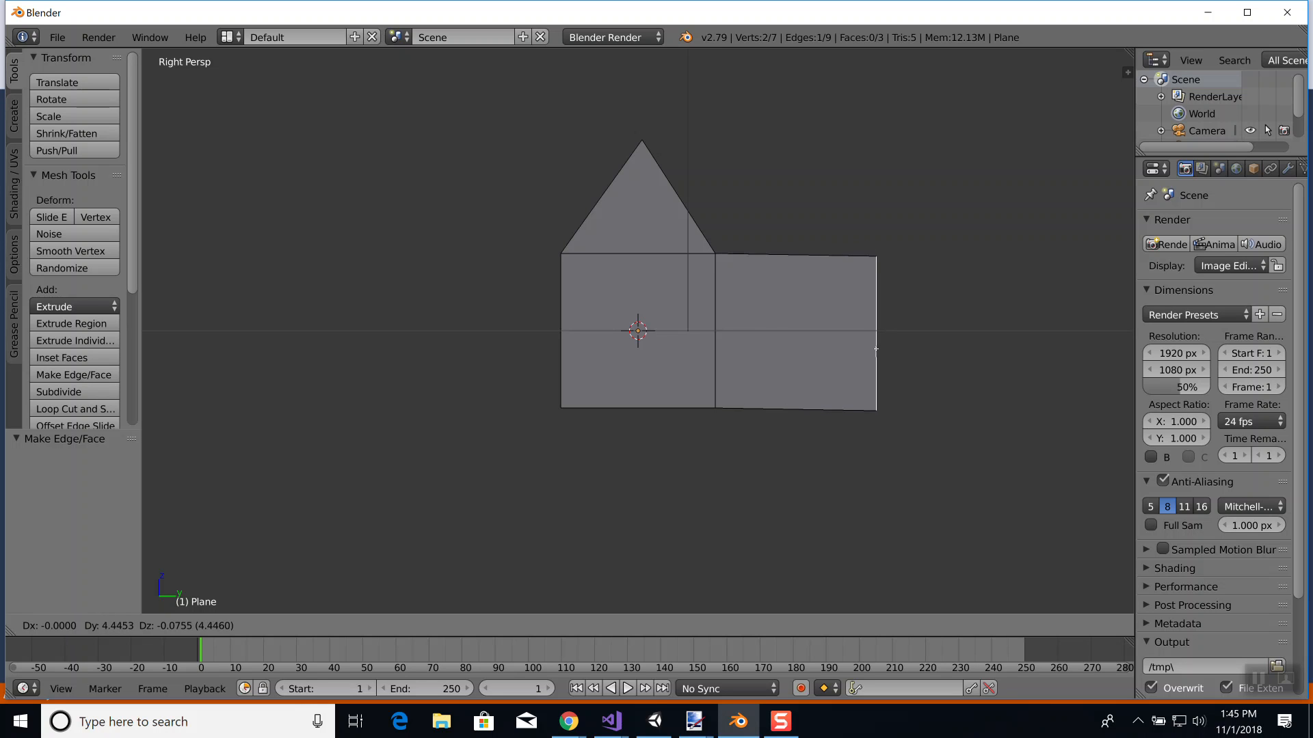
key(Escape)
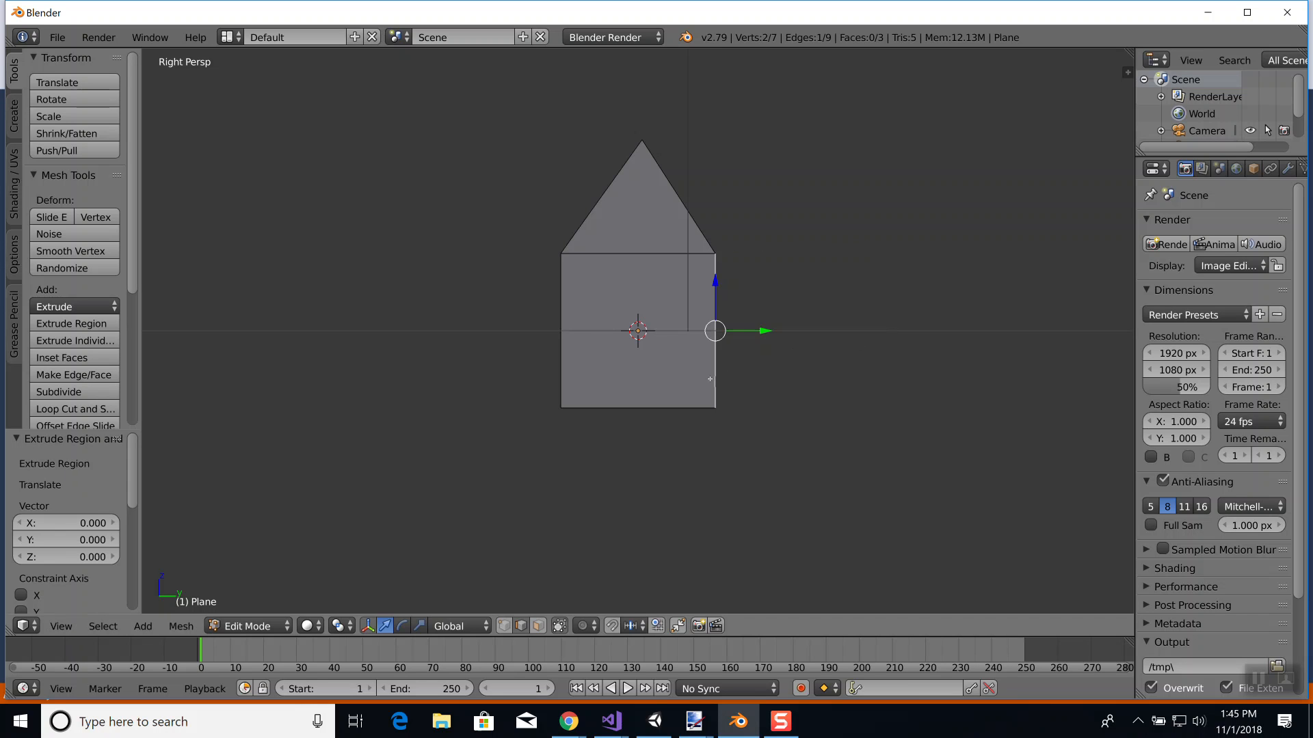
key(e)
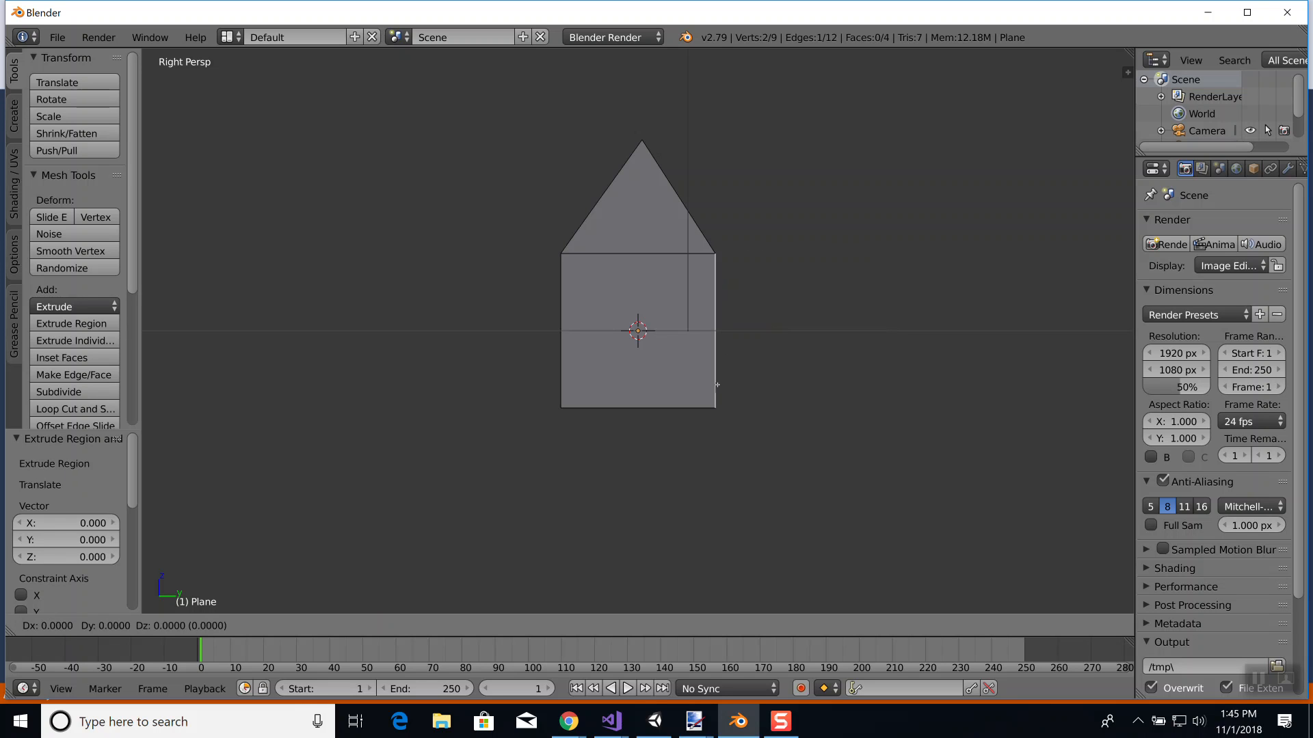
key(g)
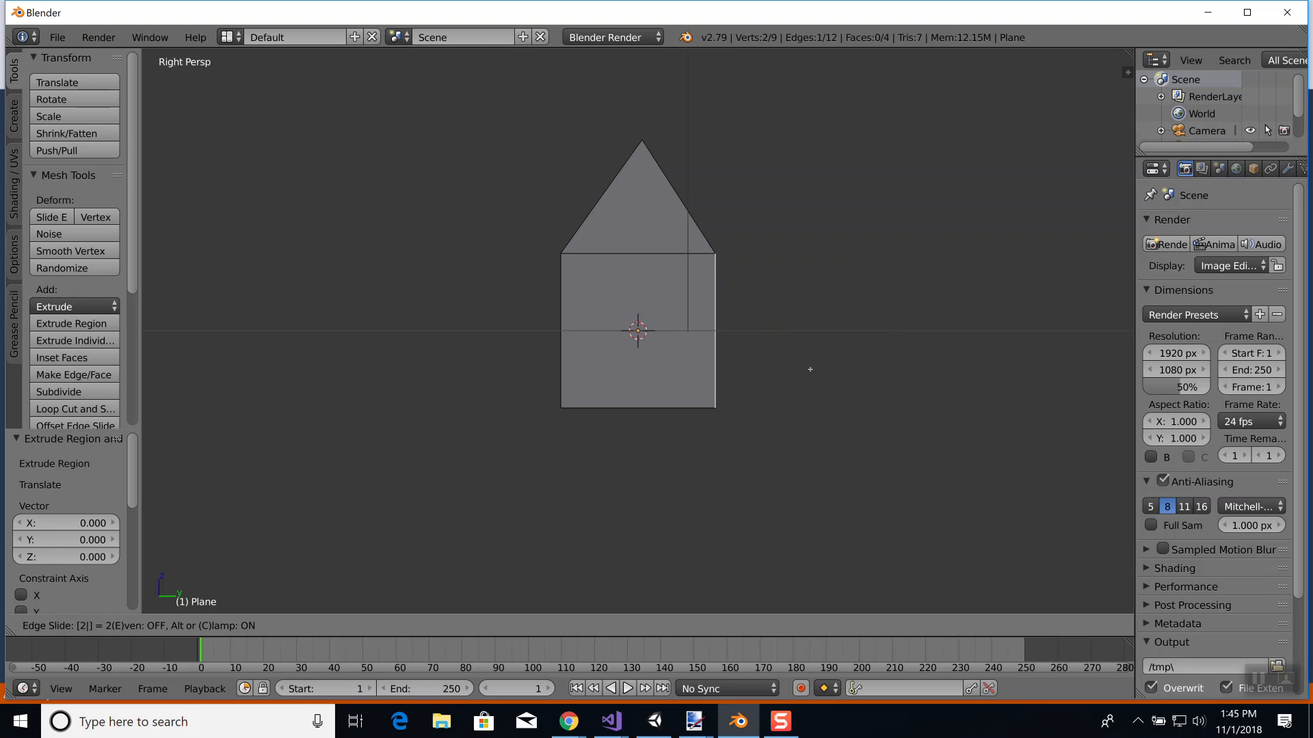
key(e)
click(870, 318)
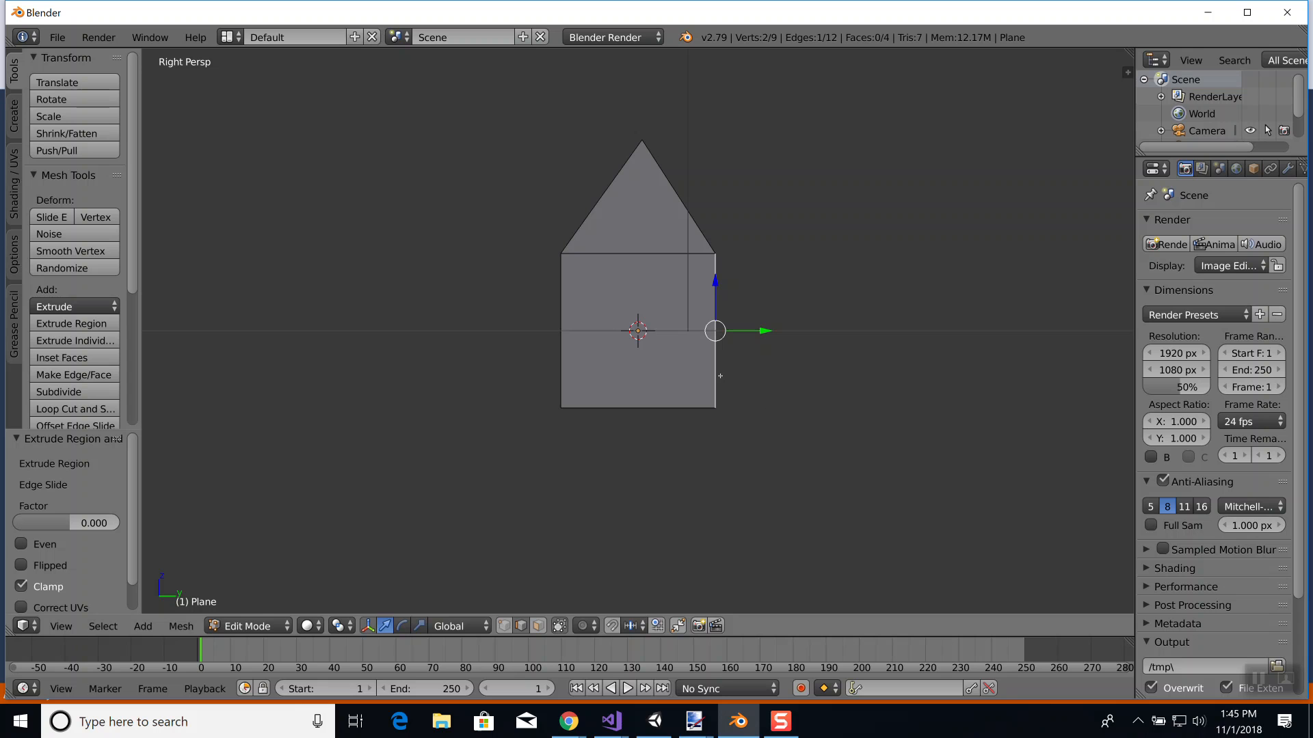
Extrude the square's right edge about 4.37 along Y to form a second square beside it.
key(e)
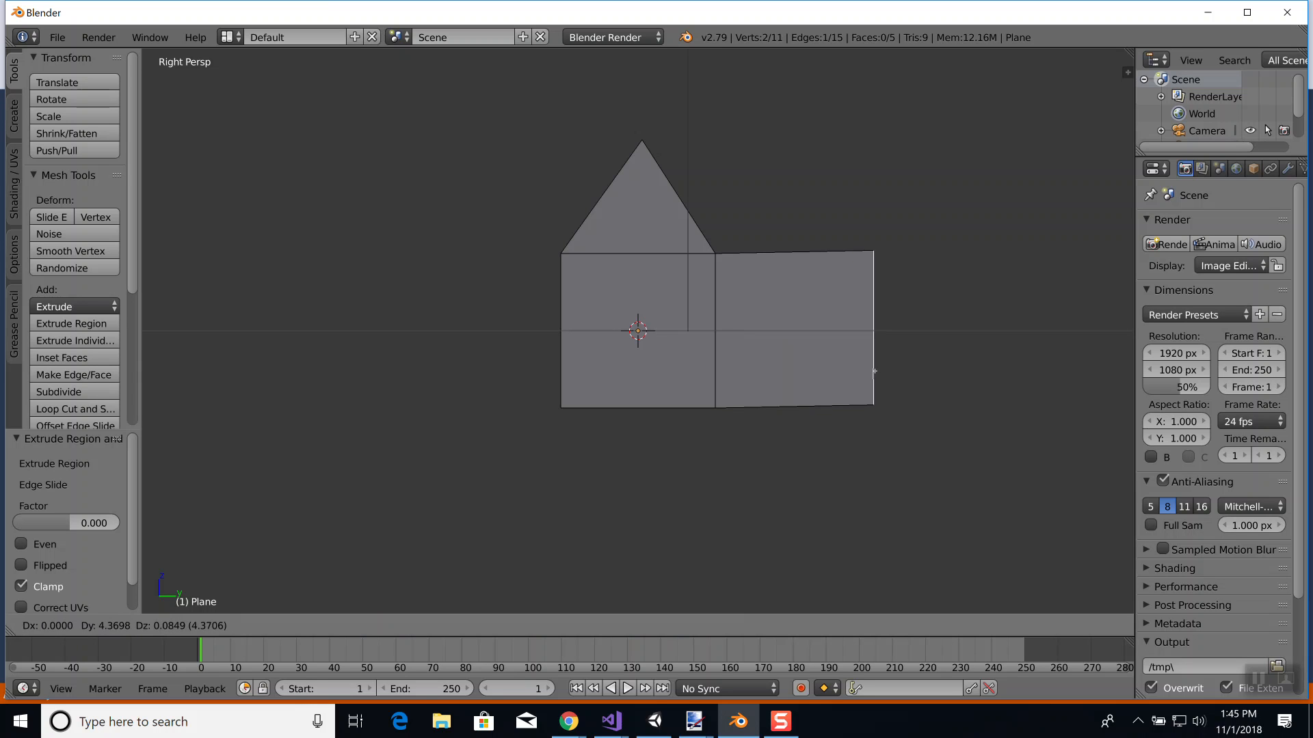
click(875, 374)
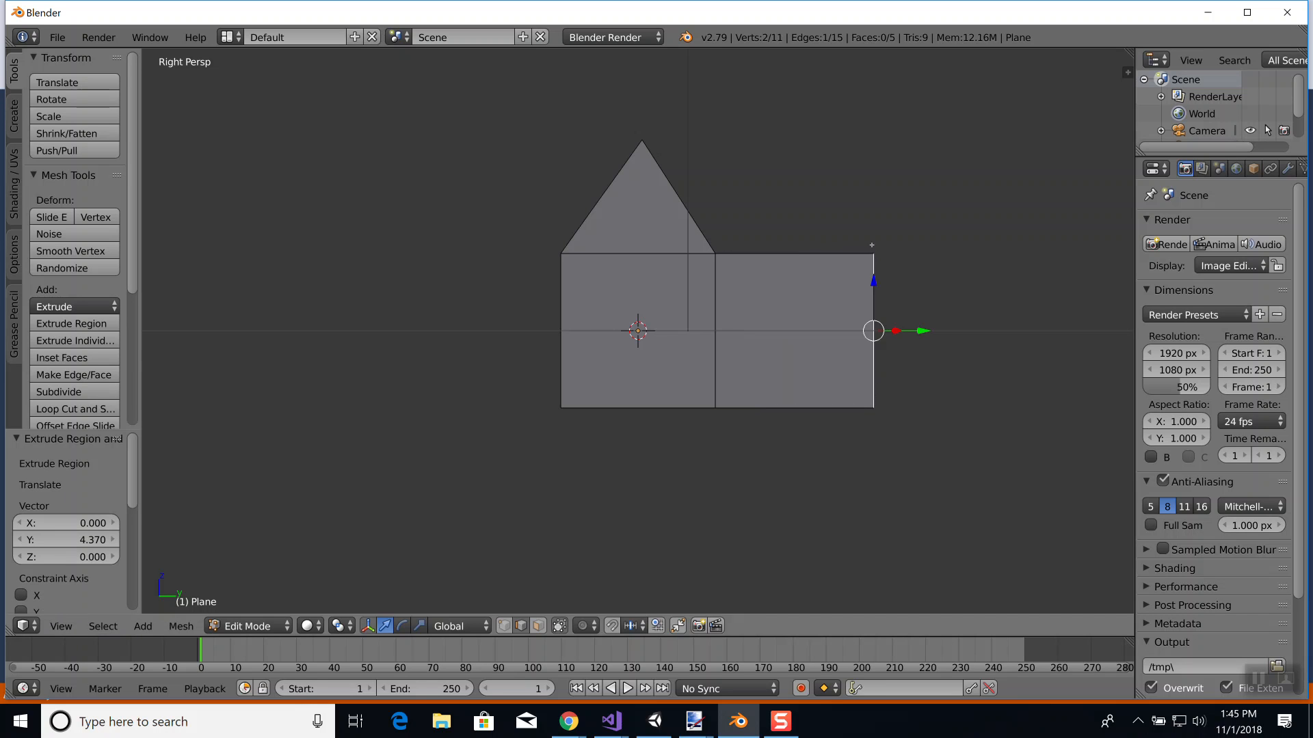
Extrude the second square's upper-right vertex about -2.48 along Y and 3.43 along Z, and connect this apex to the corner shared by both squares.
right_click(873, 252)
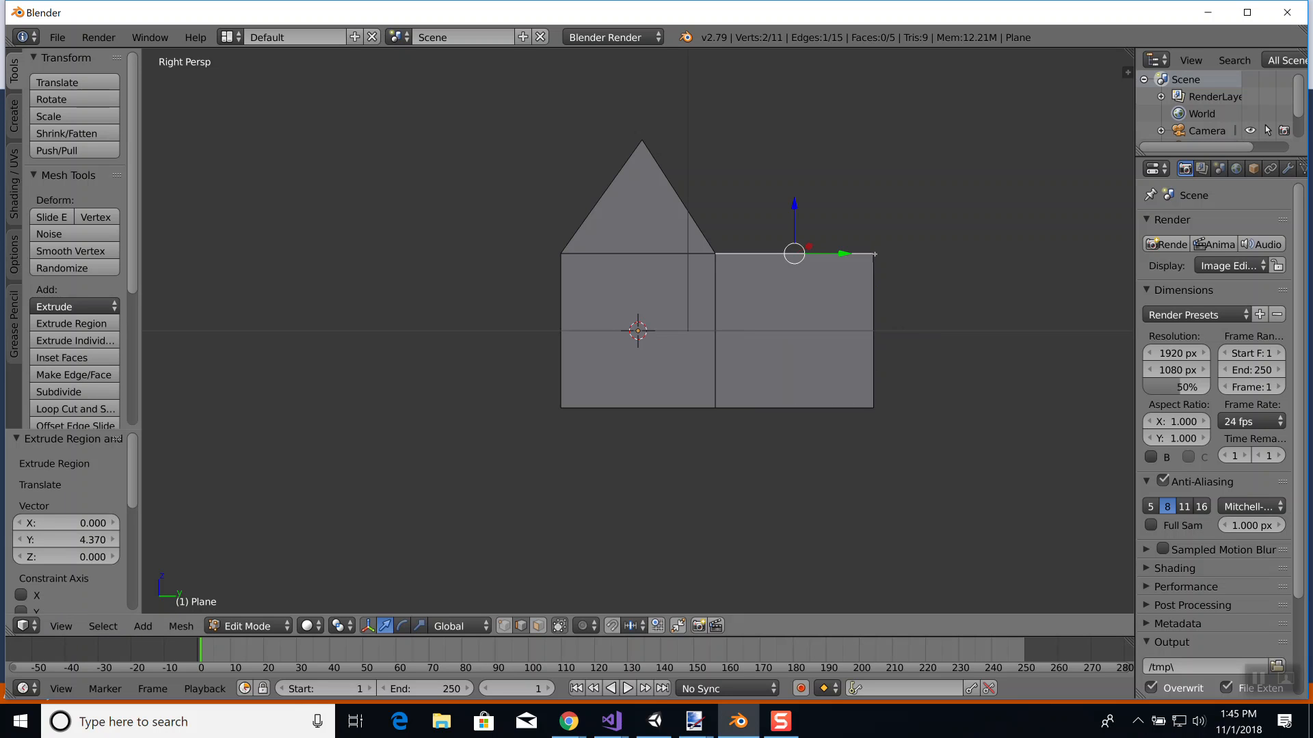
click(508, 625)
right_click(873, 257)
key(g)
right_click(852, 196)
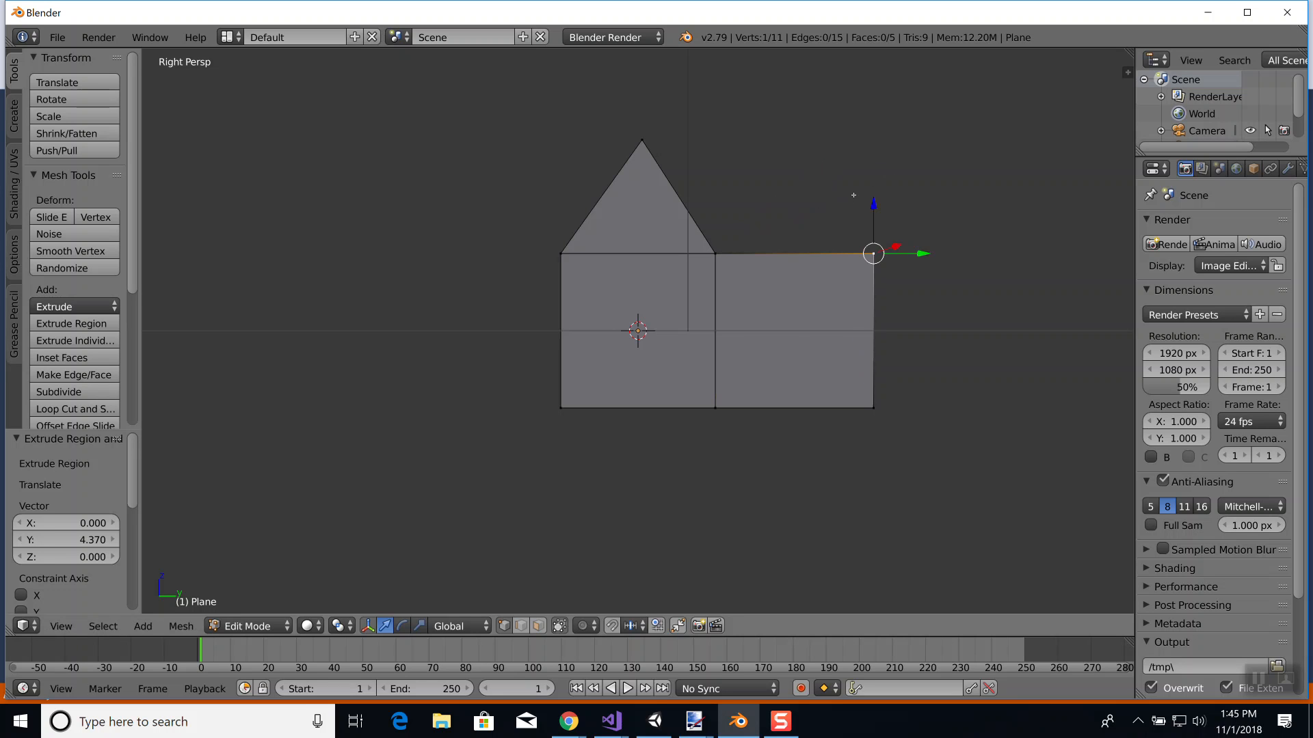
key(e)
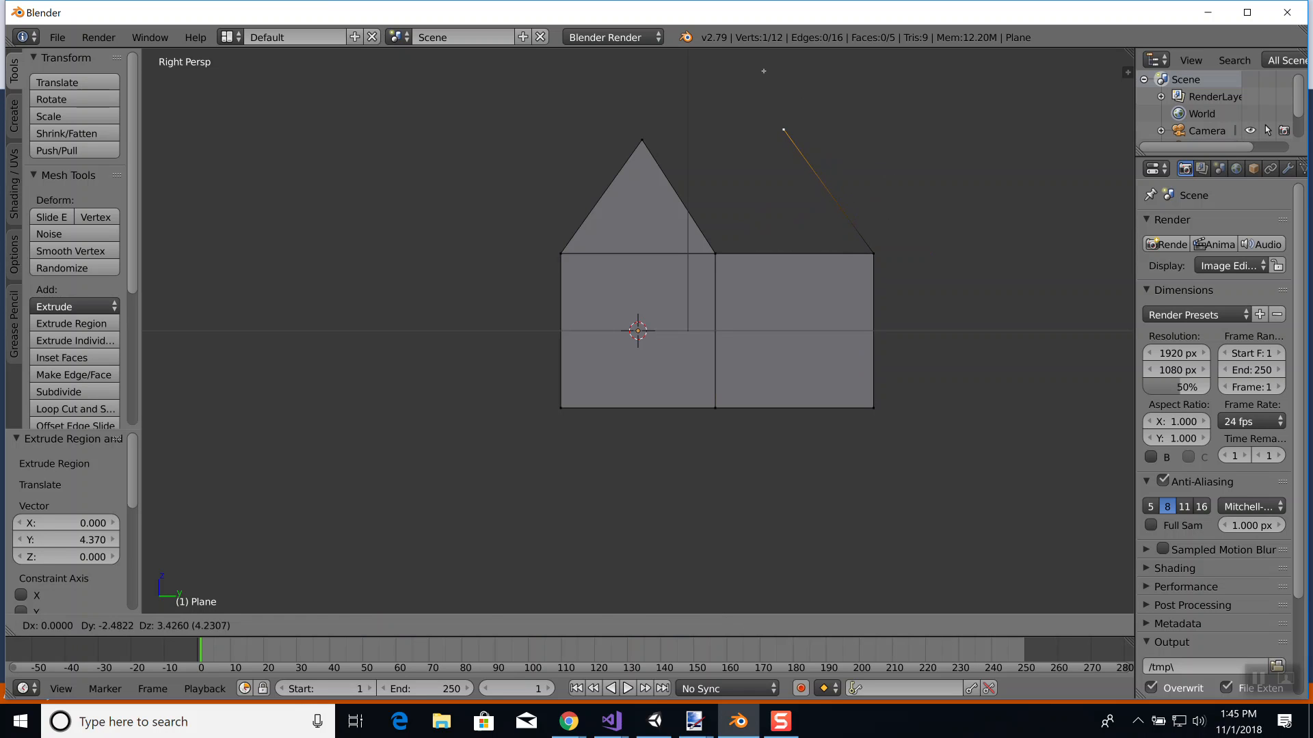
click(763, 87)
shift+right_click(717, 252)
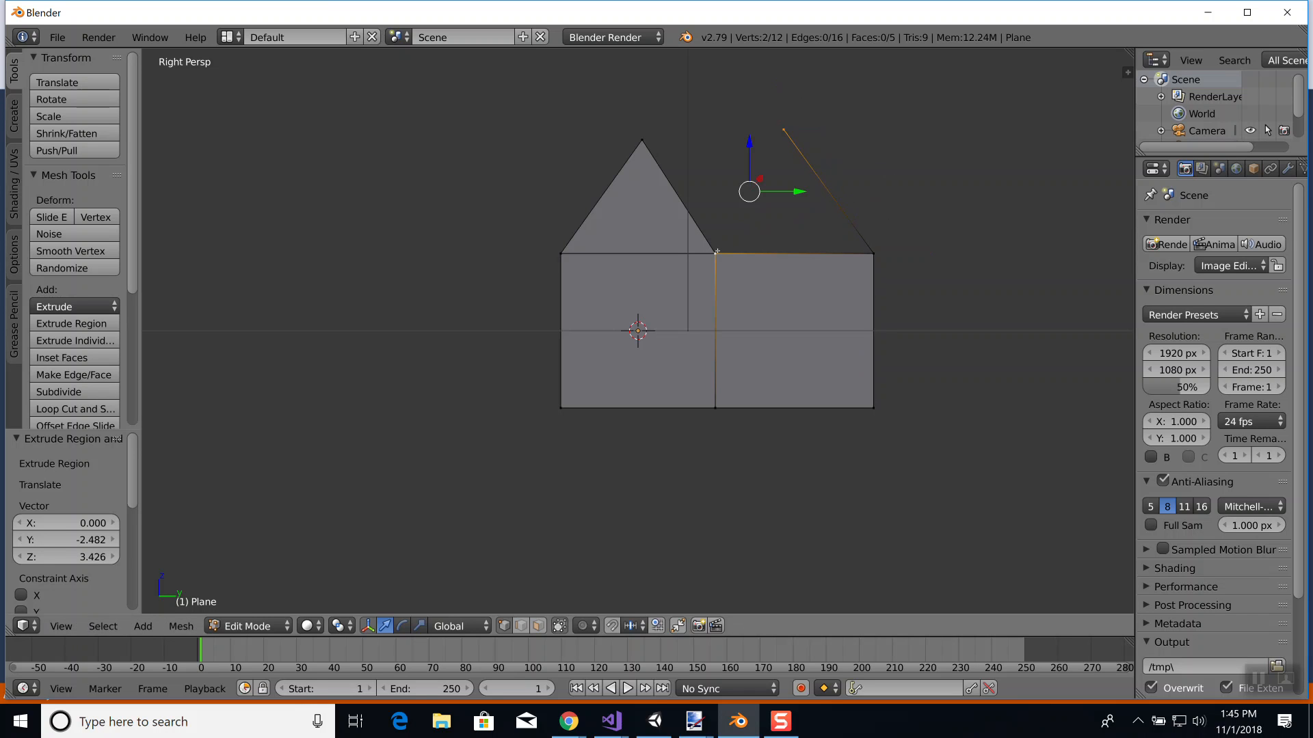
key(f)
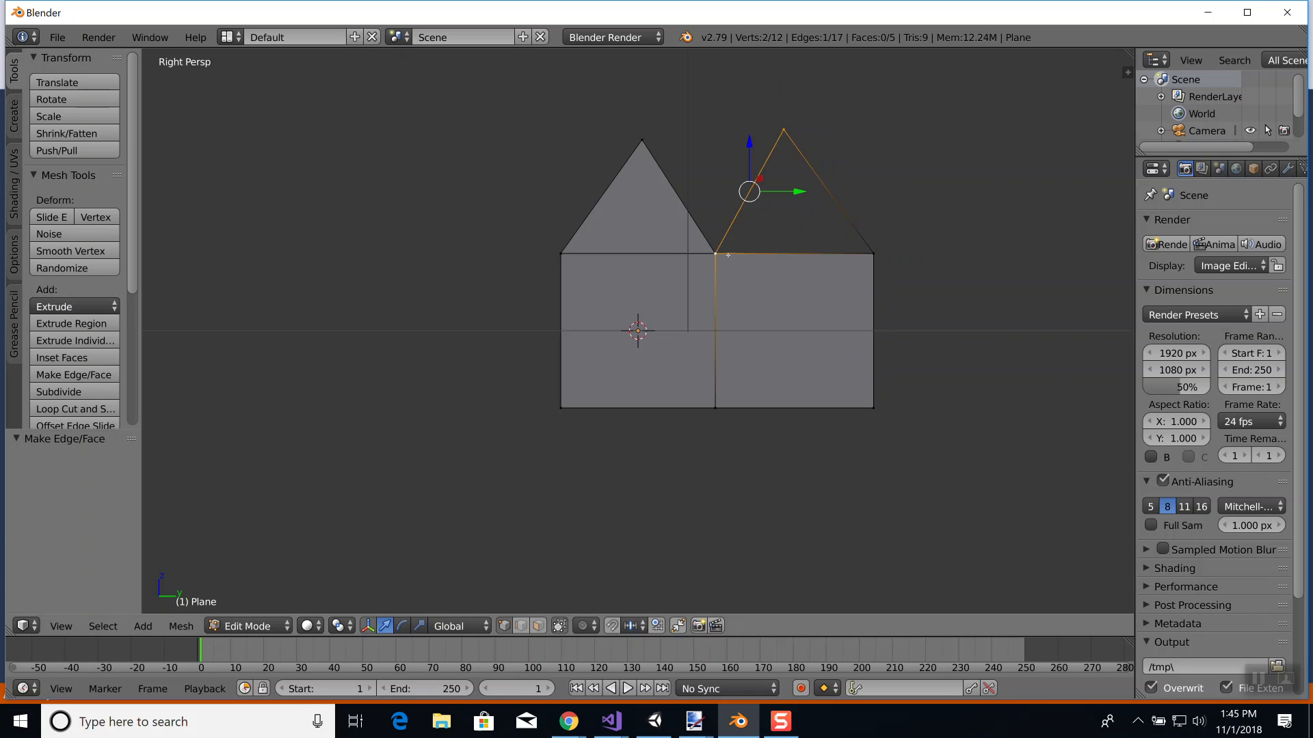
Select the second square's upper-right vertex as well and fill the triangle above that square with a face.
shift+right_click(875, 251)
key(f)
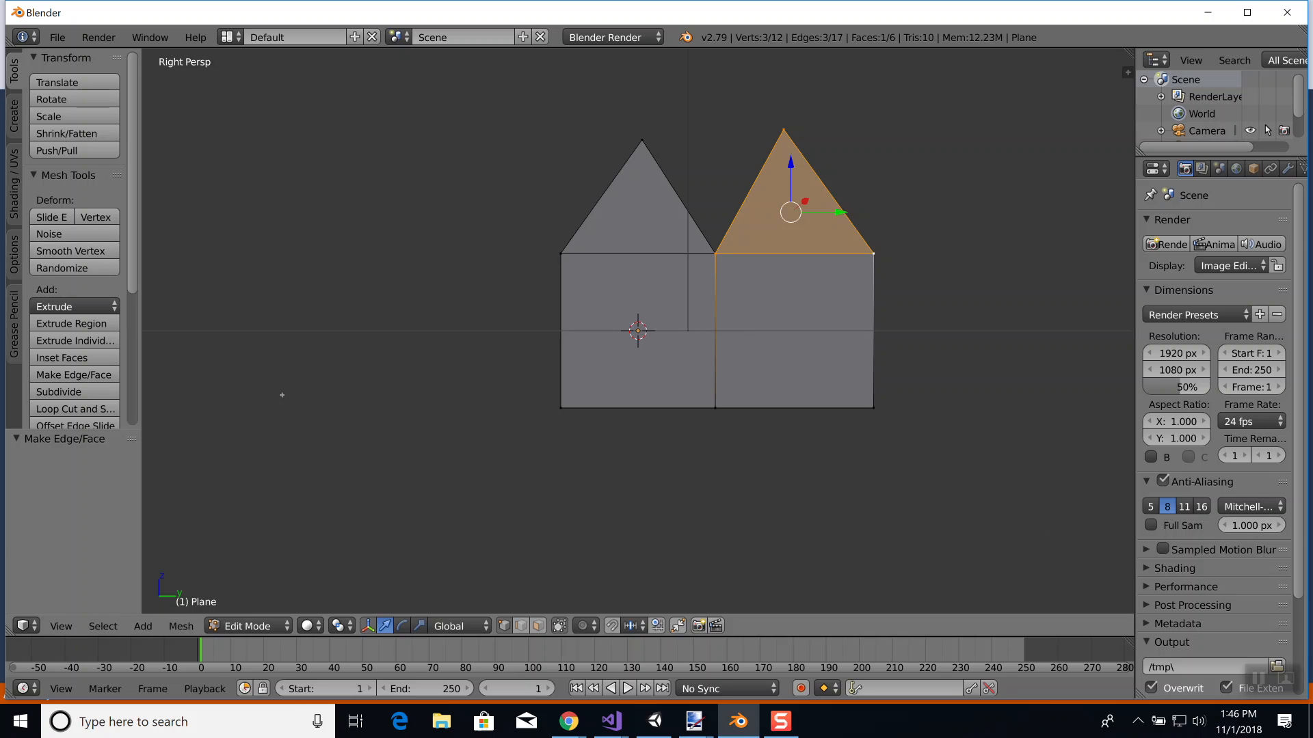
In Object Mode, add a cube at the 3D cursor, placed beside the flat mesh at about Y -8.17, Z 0.84.
click(341, 300)
key(a)
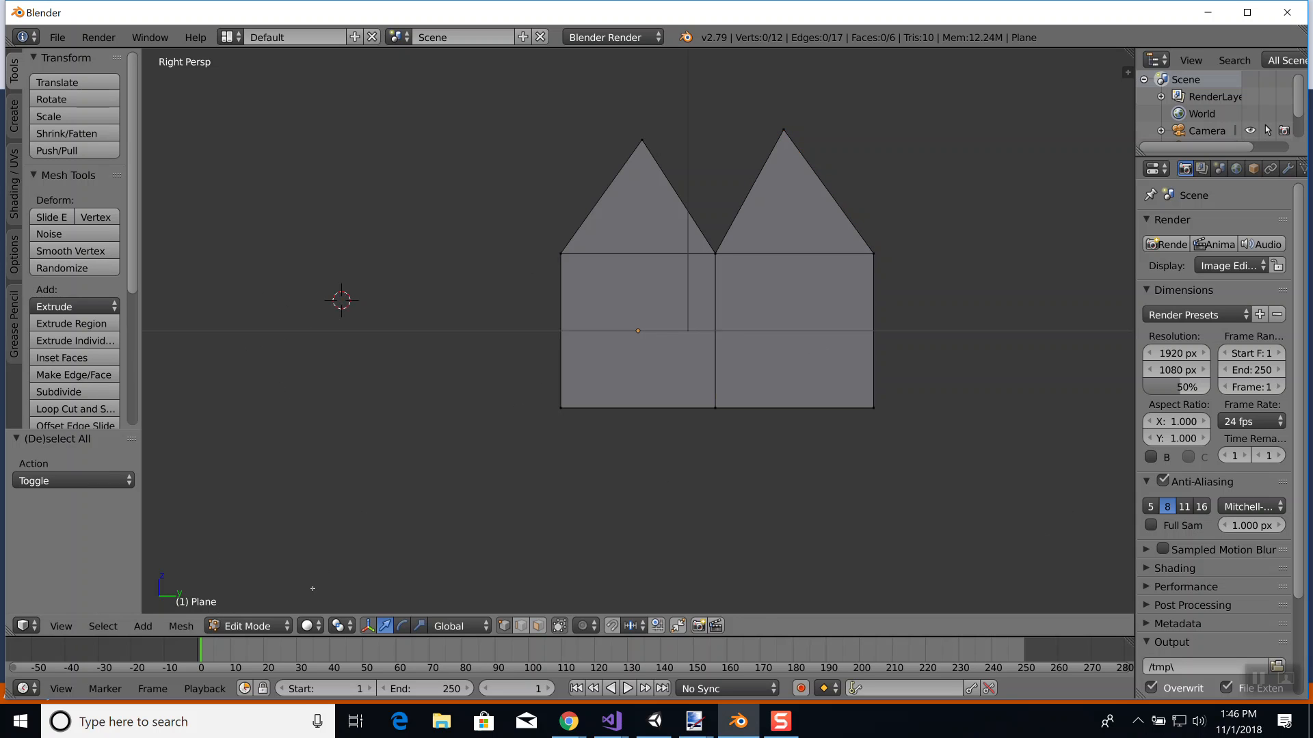
click(265, 626)
click(252, 605)
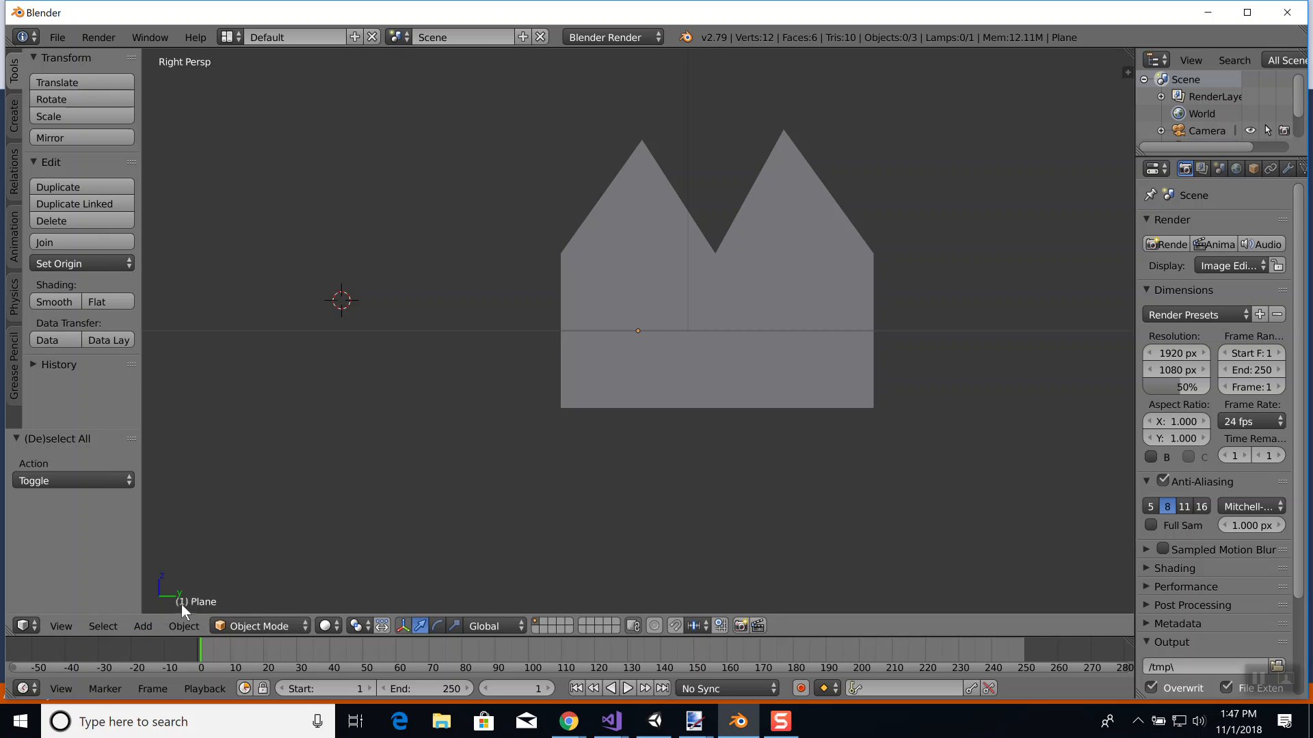
click(141, 626)
mouse_move(159, 606)
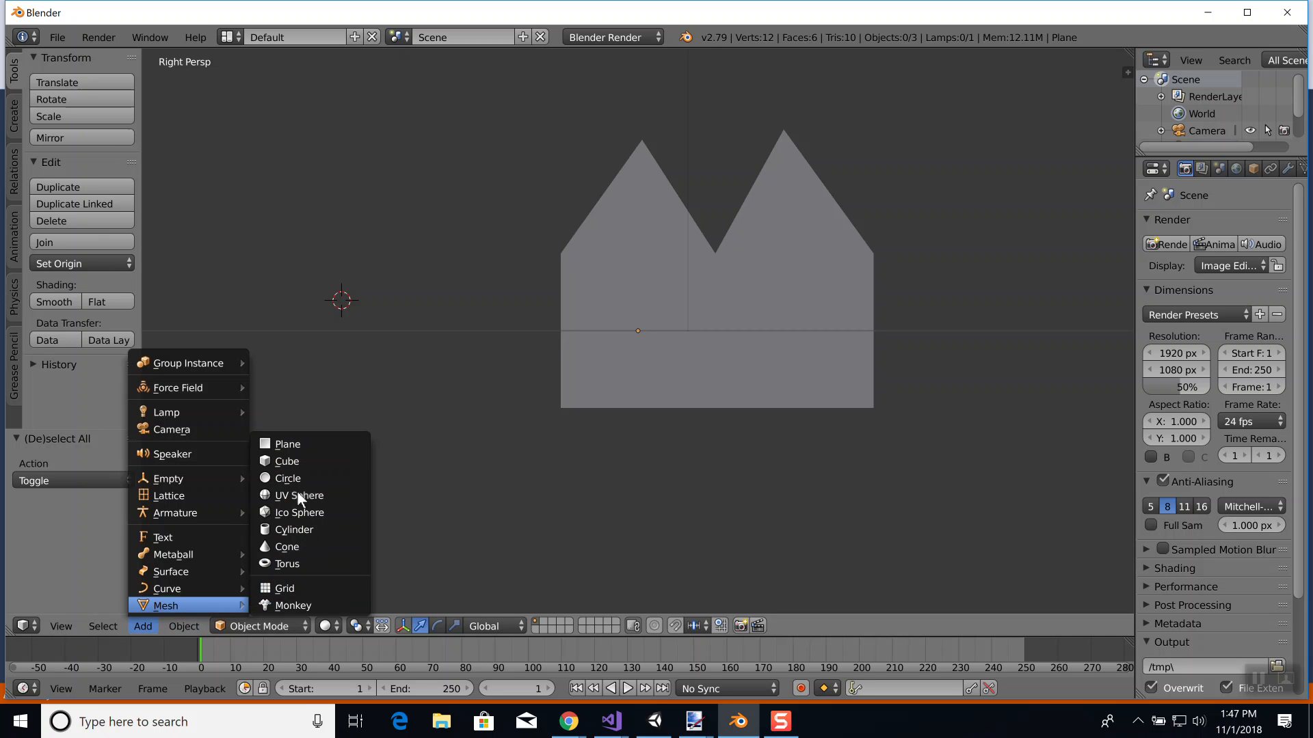
click(297, 460)
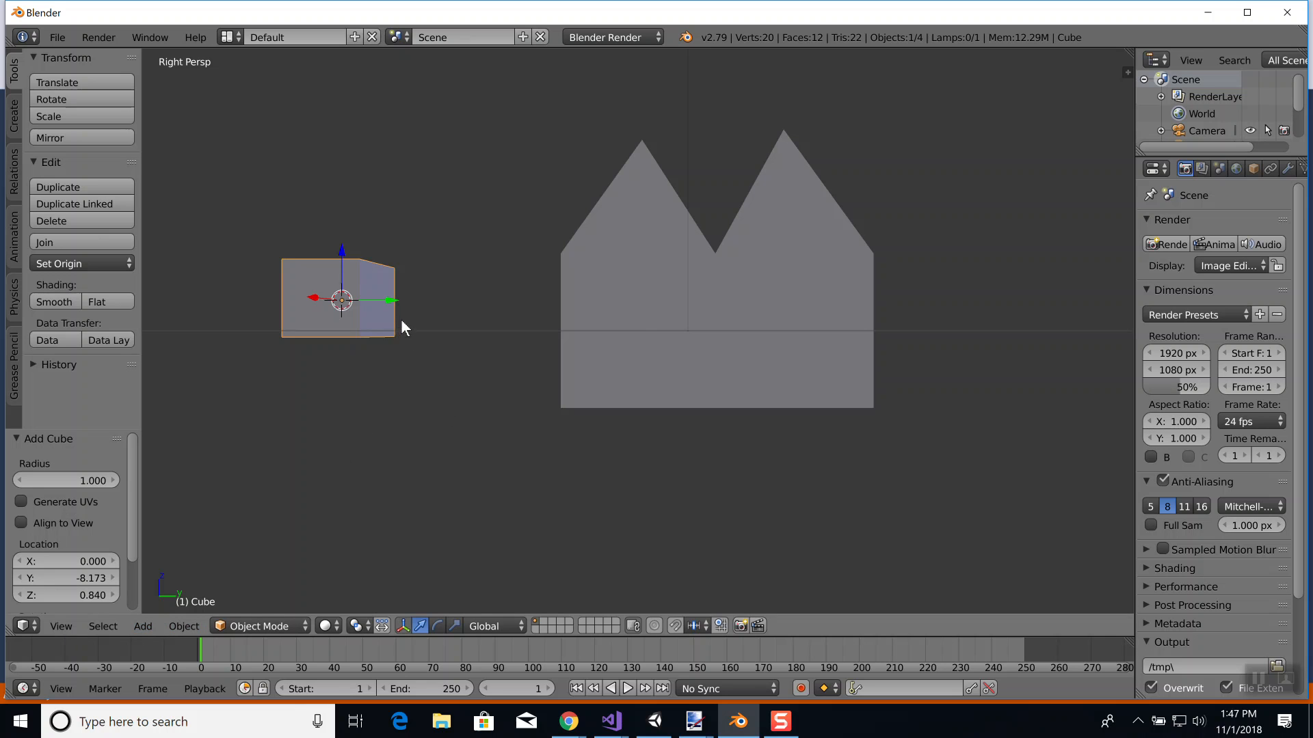
Find the Quick Fur operator by searching for "quick" and apply it to the new cube.
scroll(401, 305, up, 2)
middle_drag(400, 303, 656, 292)
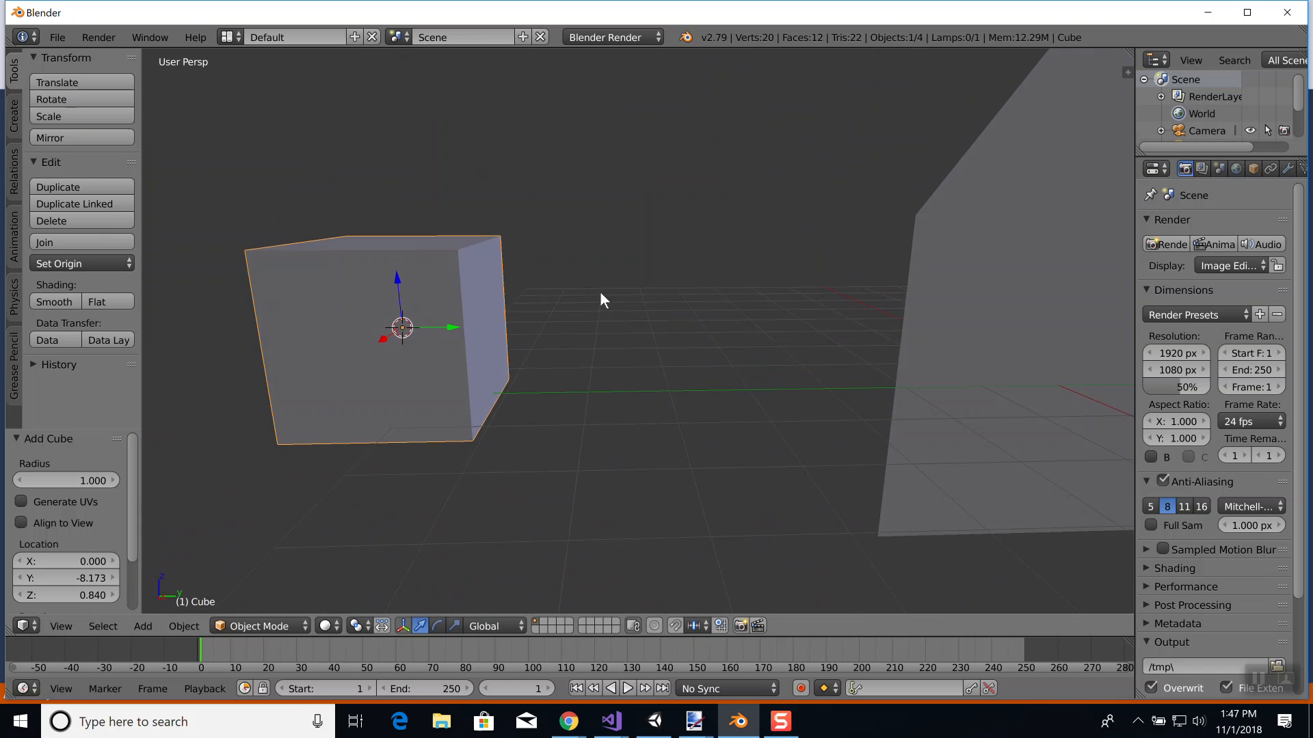
key(g)
right_click(444, 263)
key(space)
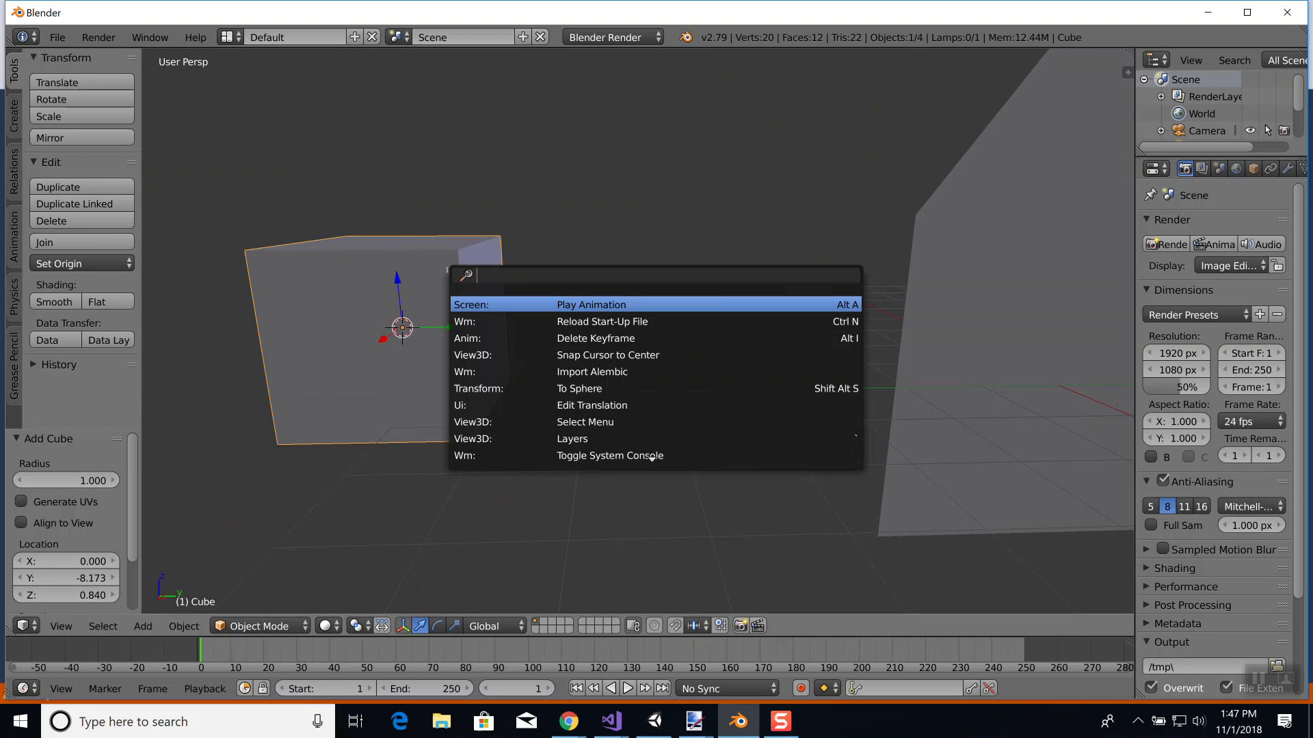
text(quc)
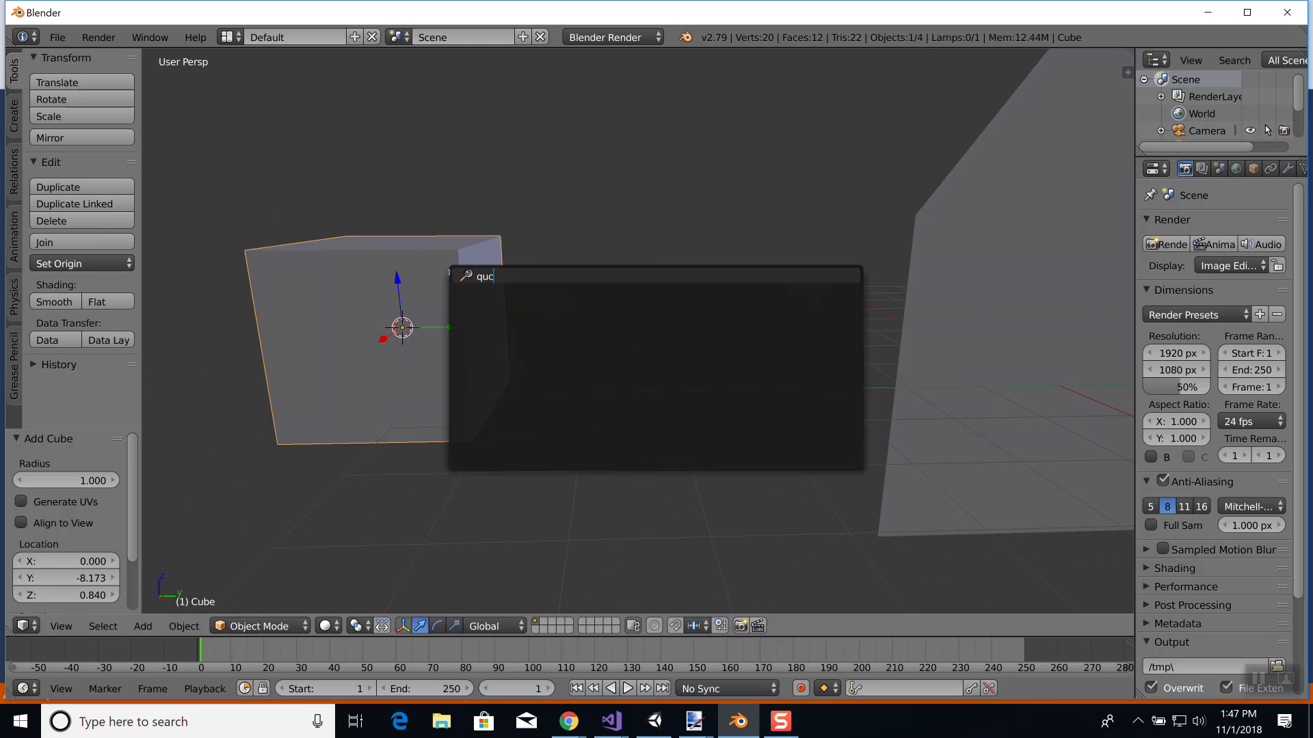
key(BackSpace)
text(ik)
key(BackSpace)
text(ck)
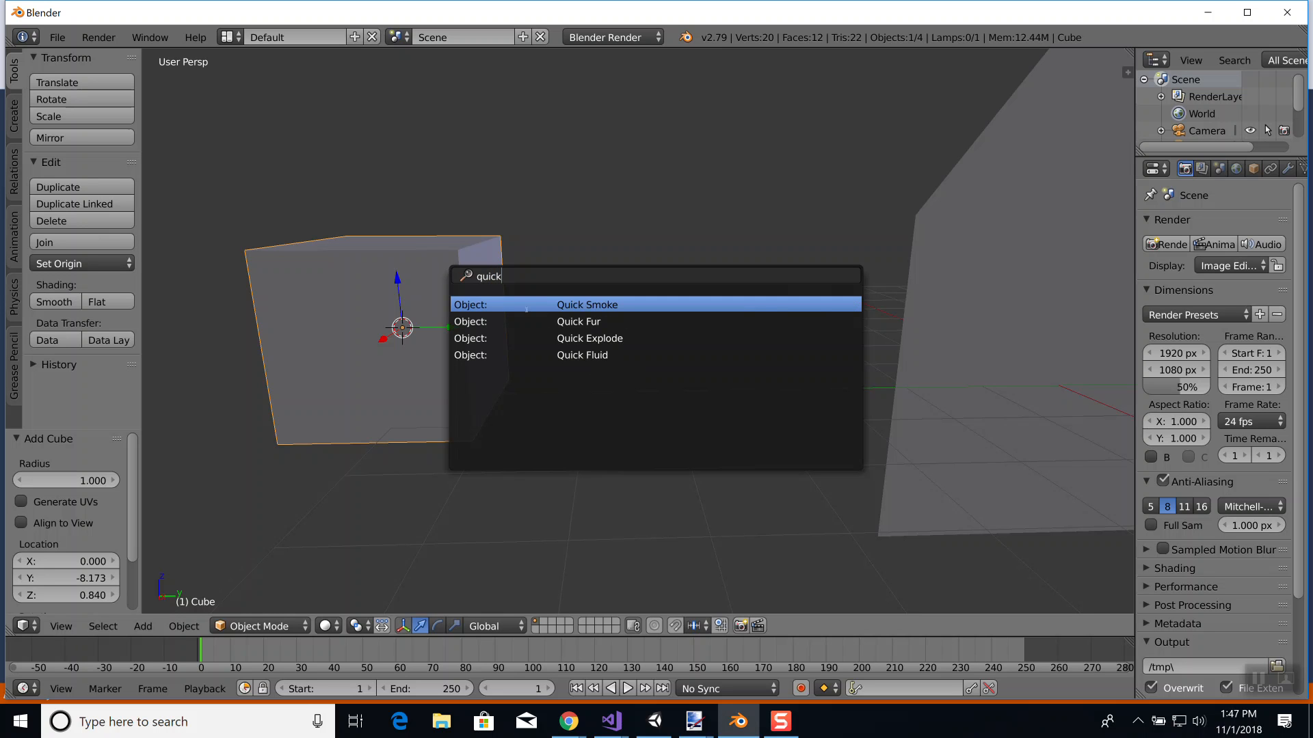
click(588, 323)
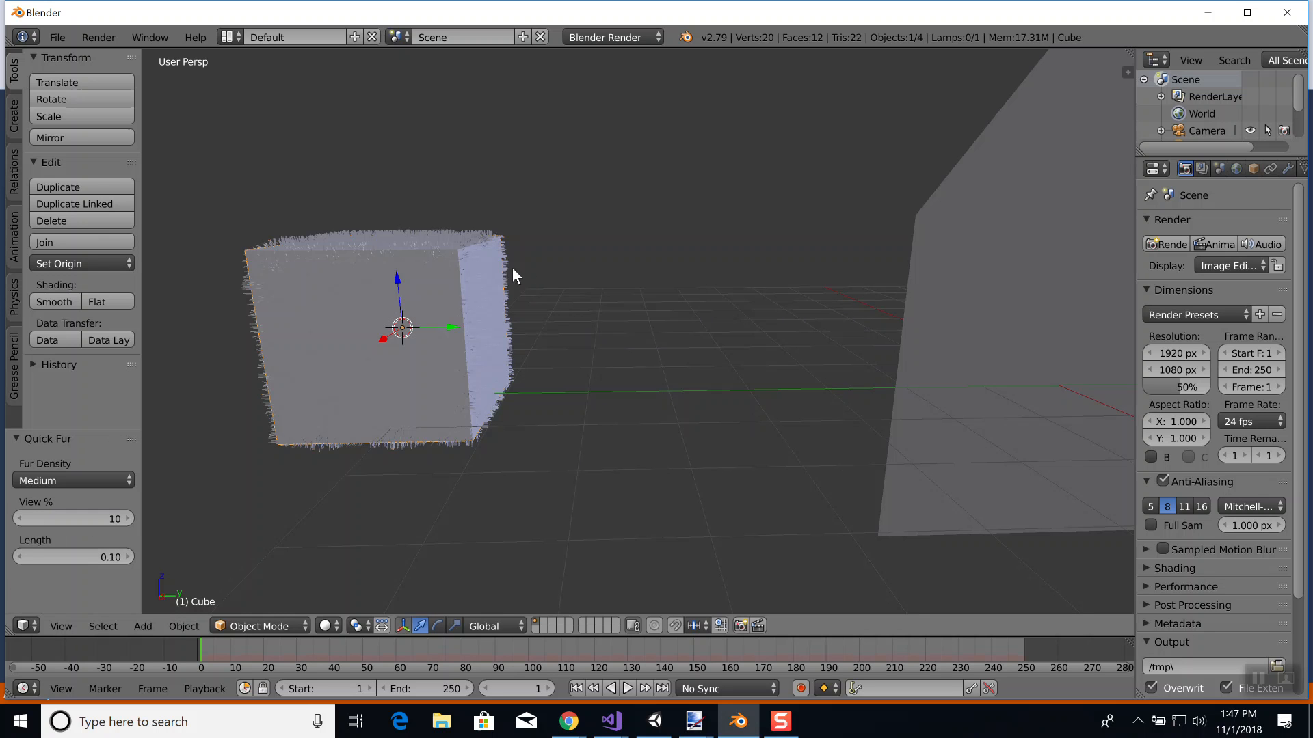
Examine the fur strands along the cube's edges and faces up close from several sides.
scroll(459, 294, up, 5)
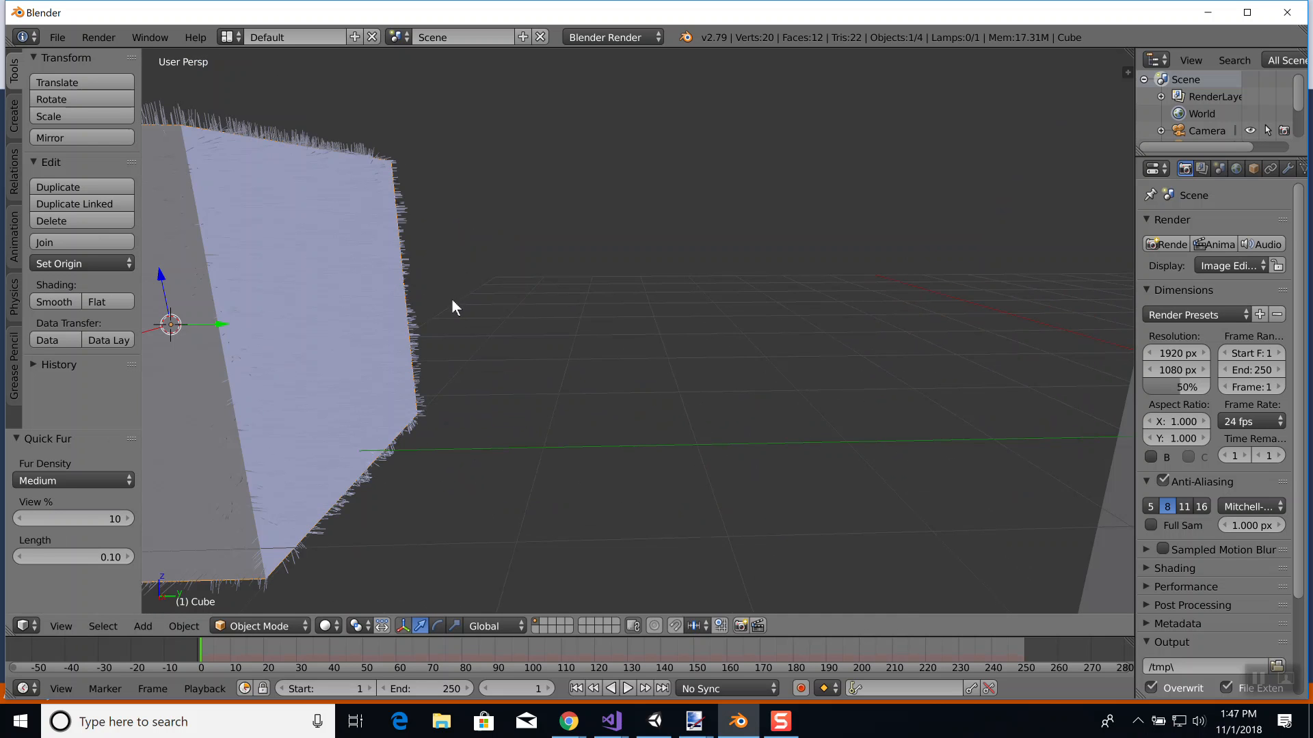
scroll(443, 302, down, 4)
shift+middle_drag(443, 302, 621, 310)
scroll(622, 307, up, 5)
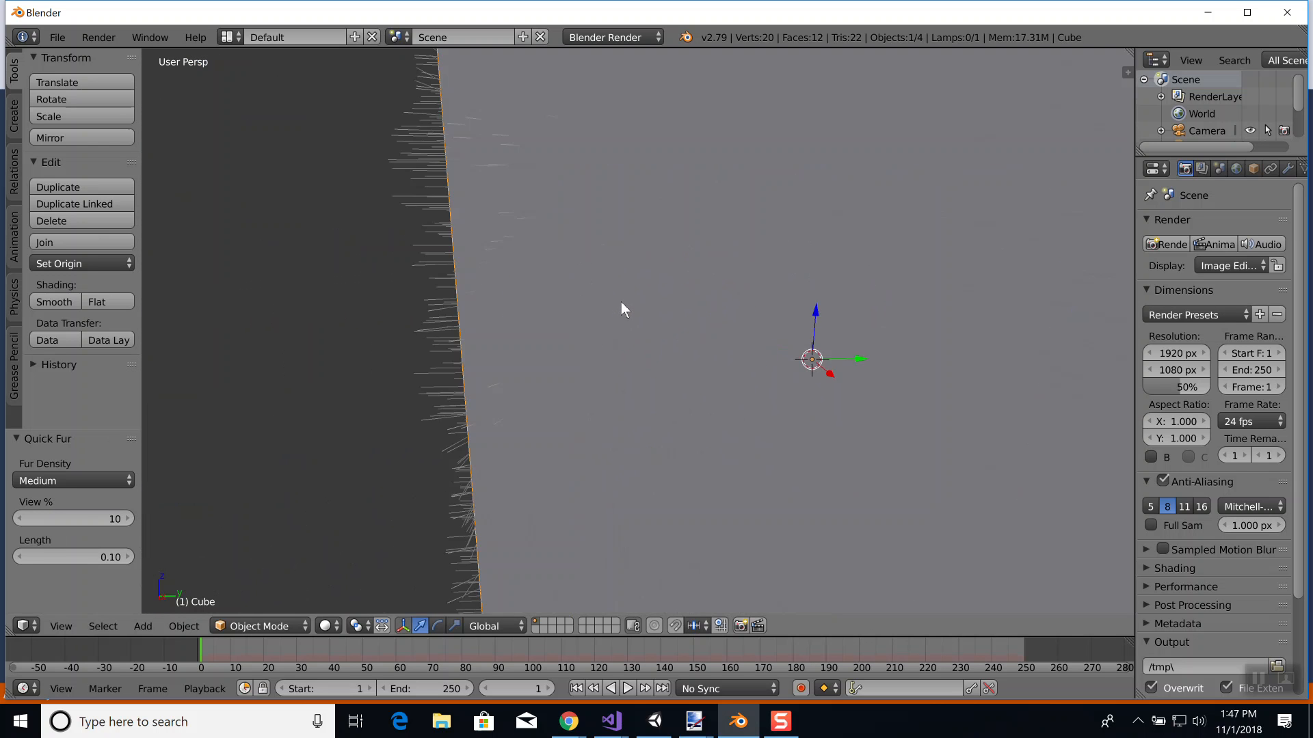
scroll(637, 295, down, 5)
shift+middle_drag(728, 298, 691, 318)
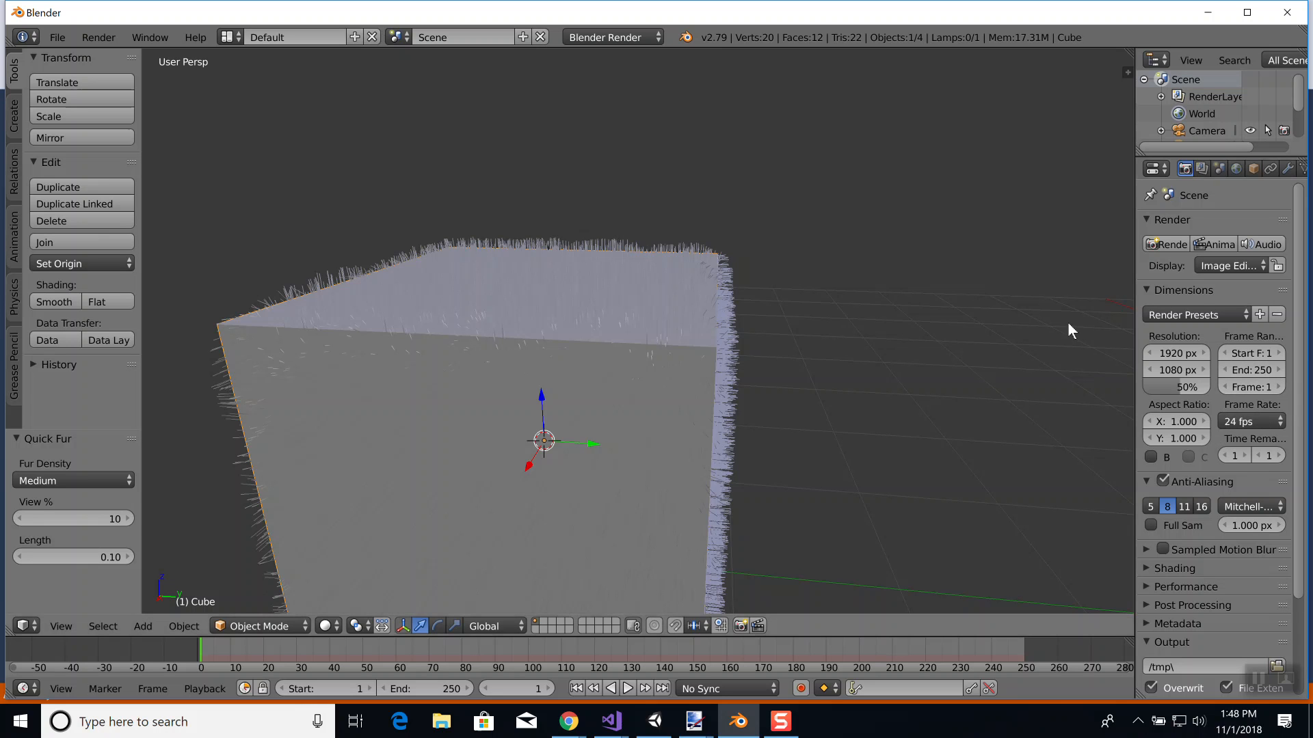
scroll(699, 327, up, 3)
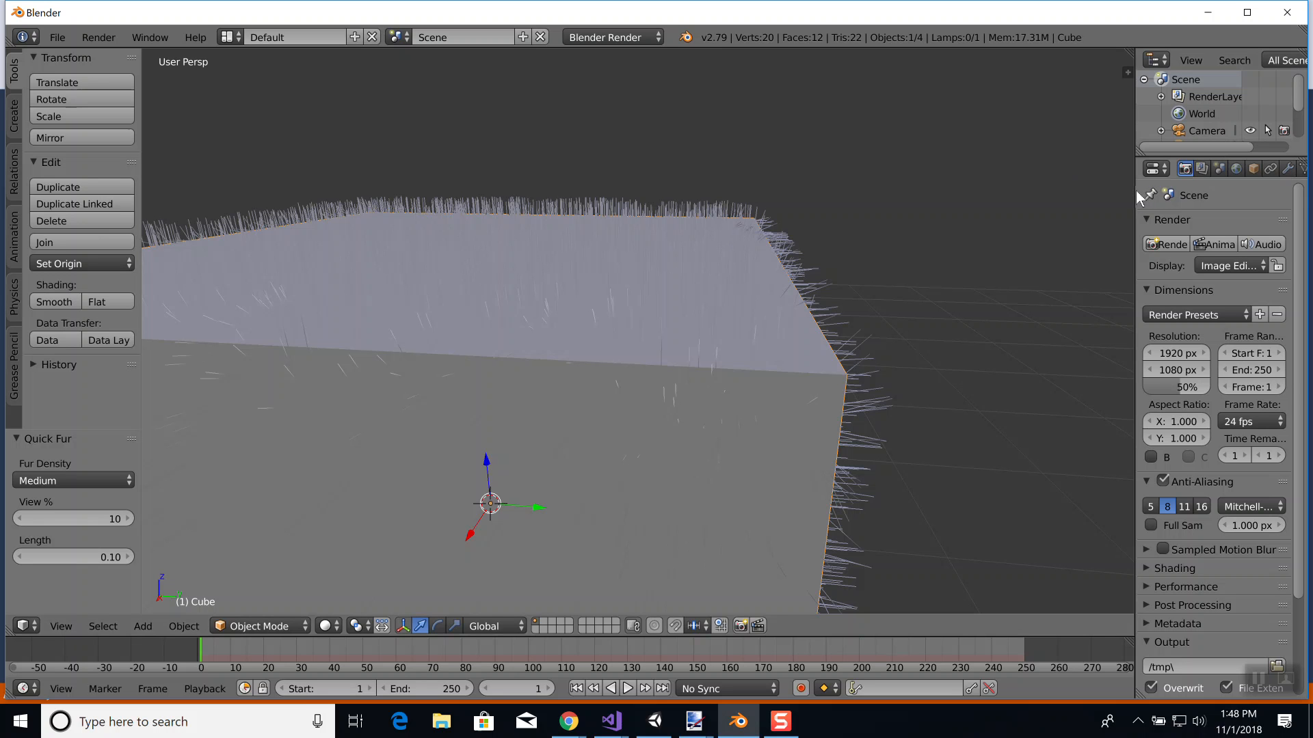
Widen the Outliner and Properties editors and bring the whole furry cube back into view.
drag(1136, 176, 1026, 184)
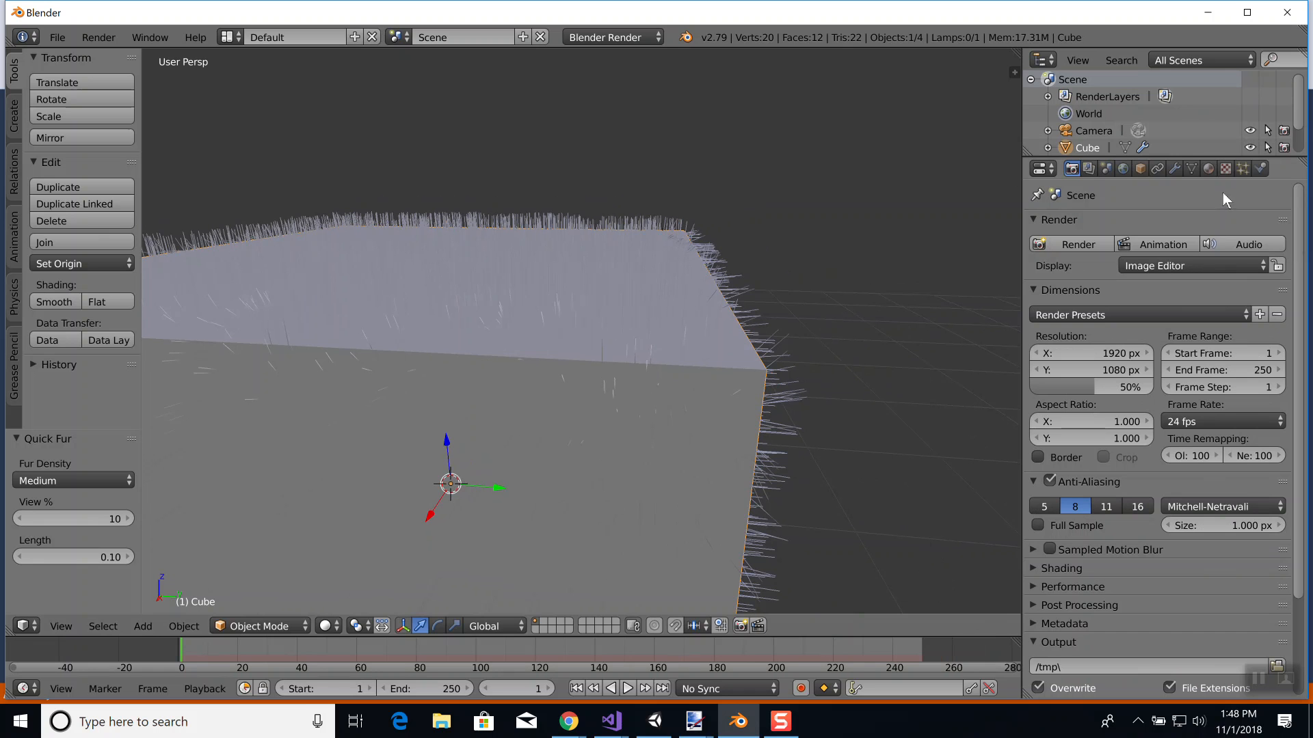
scroll(800, 327, down, 6)
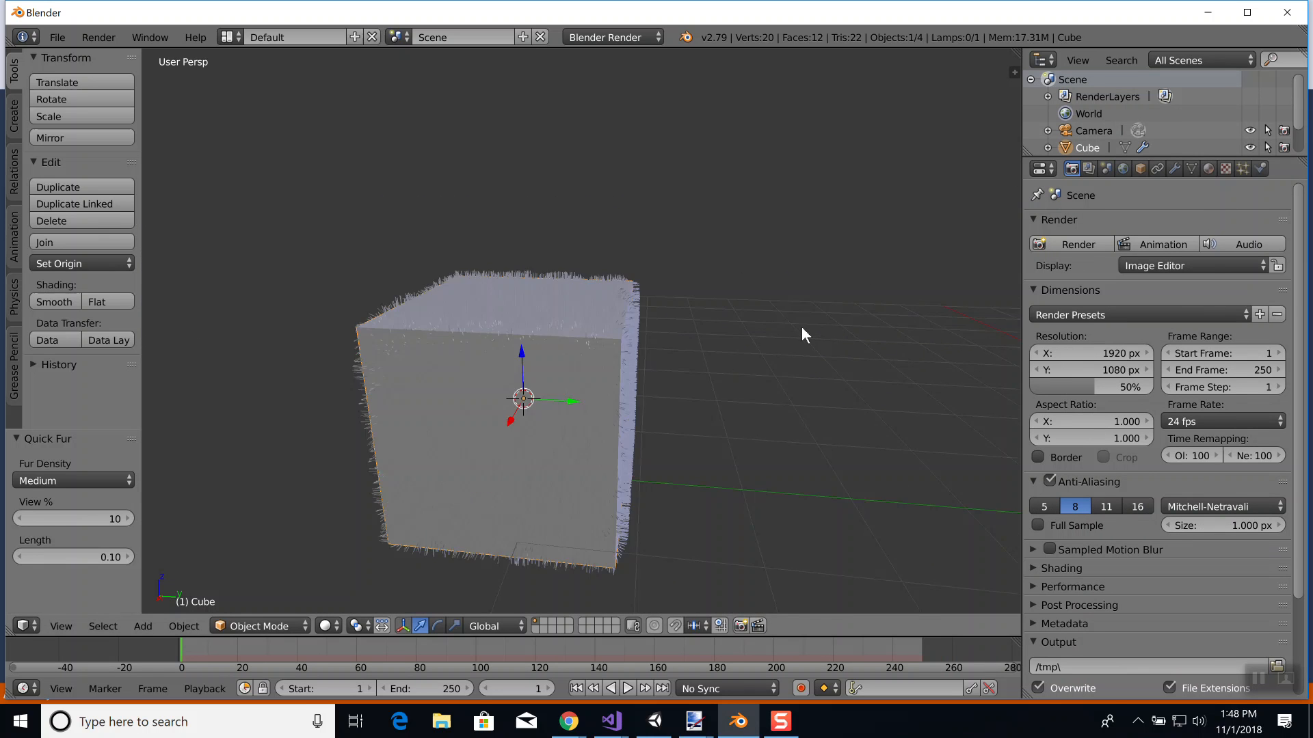